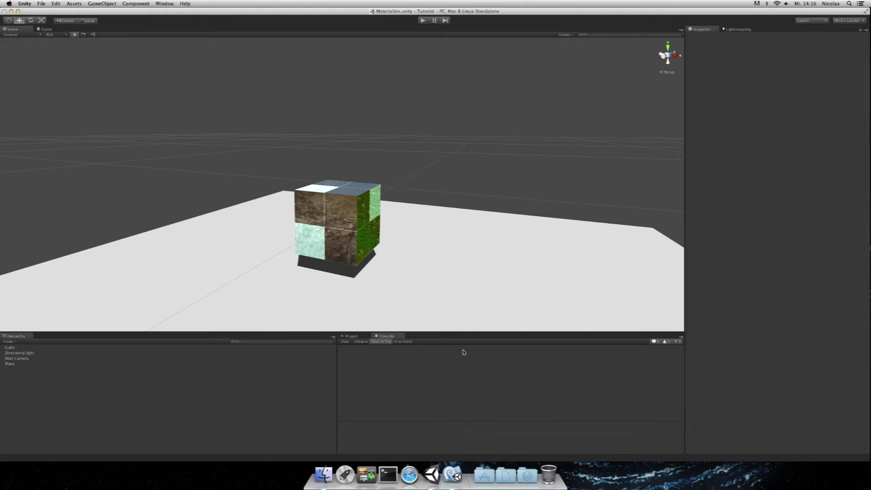
- Run the scene, move Unser Fenster up-right, and test orange tints and text-colour sliders
{"action": "left_click", "coordinate": [423, 20]}
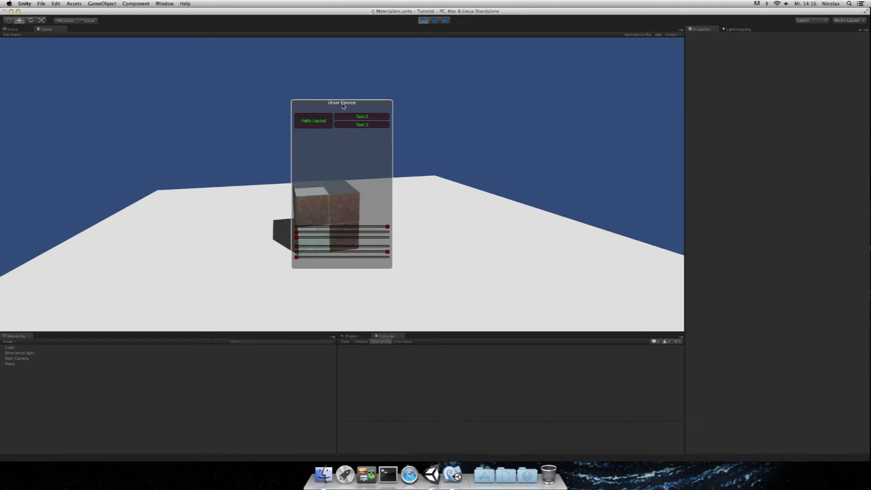
{"action": "left_click_drag", "start_coordinate": [343, 105], "coordinate": [362, 78]}
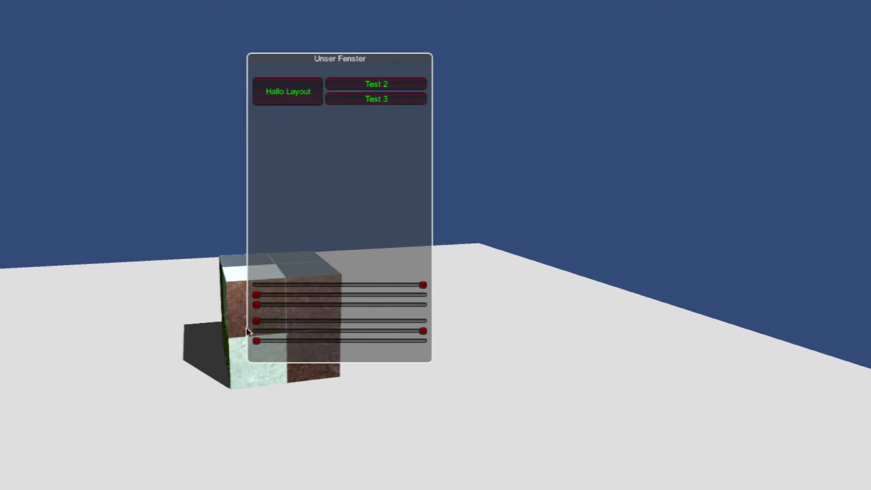
{"action": "left_click_drag", "start_coordinate": [256, 295], "coordinate": [453, 295]}
{"action": "mouse_move", "coordinate": [265, 306]}
{"action": "left_mouse_down"}
{"action": "mouse_move", "coordinate": [424, 300]}
{"action": "mouse_move", "coordinate": [164, 298]}
{"action": "left_mouse_up"}
{"action": "left_click_drag", "start_coordinate": [423, 285], "coordinate": [192, 300]}
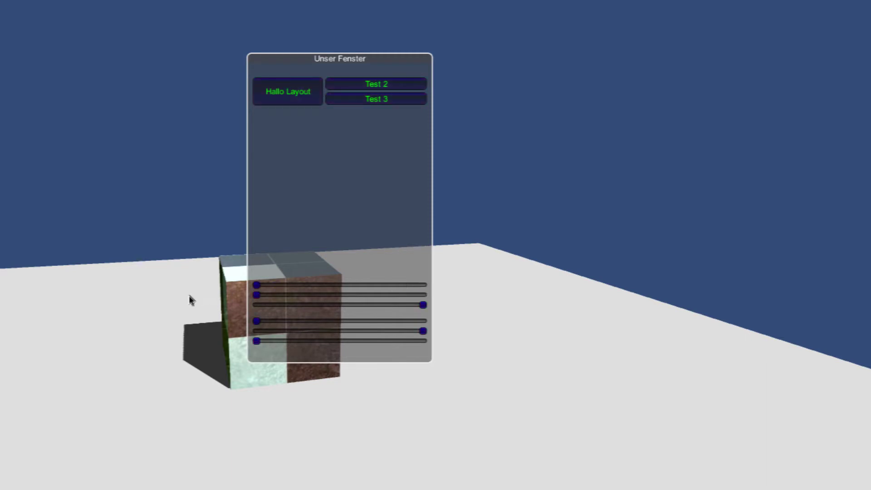
{"action": "left_click_drag", "start_coordinate": [422, 305], "coordinate": [320, 333]}
{"action": "mouse_move", "coordinate": [257, 321]}
{"action": "left_mouse_down"}
{"action": "mouse_move", "coordinate": [416, 321]}
{"action": "mouse_move", "coordinate": [265, 341]}
{"action": "mouse_move", "coordinate": [319, 346]}
{"action": "mouse_move", "coordinate": [305, 346]}
{"action": "mouse_move", "coordinate": [460, 346]}
{"action": "mouse_move", "coordinate": [444, 342]}
{"action": "left_mouse_up"}
{"action": "mouse_move", "coordinate": [317, 334]}
{"action": "left_mouse_down"}
{"action": "mouse_move", "coordinate": [486, 344]}
{"action": "mouse_move", "coordinate": [408, 326]}
{"action": "mouse_move", "coordinate": [264, 329]}
{"action": "left_mouse_up"}
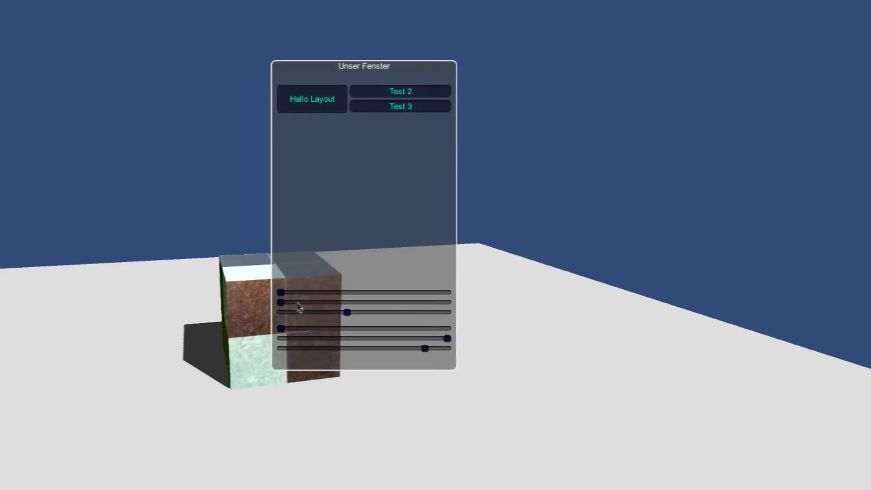
- Tint the controls purple, then teal, and darken the text with the sliders
{"action": "mouse_move", "coordinate": [281, 292]}
{"action": "left_mouse_down"}
{"action": "mouse_move", "coordinate": [404, 295]}
{"action": "mouse_move", "coordinate": [390, 307]}
{"action": "mouse_move", "coordinate": [249, 299]}
{"action": "left_mouse_up"}
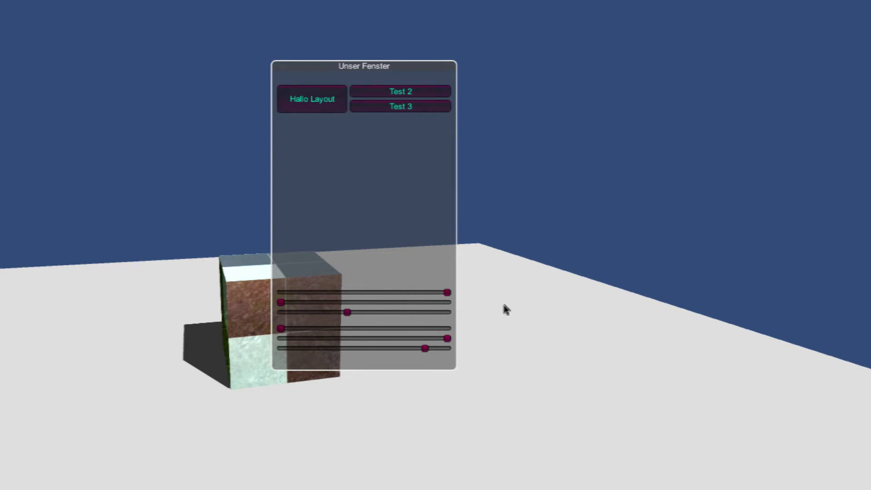
{"action": "left_click_drag", "start_coordinate": [348, 312], "coordinate": [449, 313]}
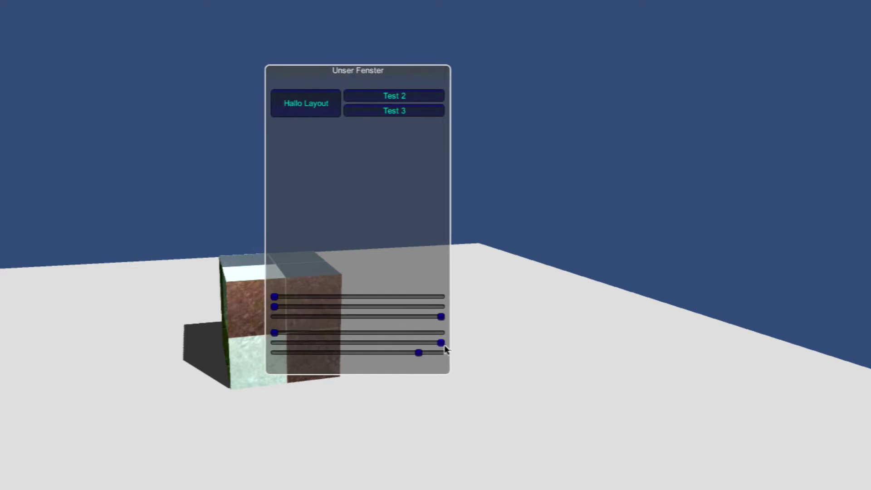
{"action": "left_click_drag", "start_coordinate": [440, 343], "coordinate": [275, 343]}
{"action": "left_click_drag", "start_coordinate": [421, 354], "coordinate": [468, 354]}
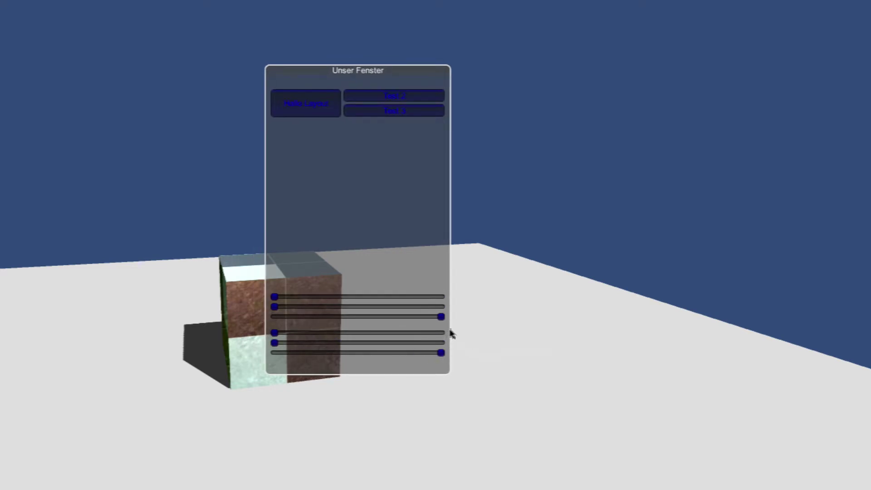
{"action": "mouse_move", "coordinate": [274, 306]}
{"action": "left_mouse_down"}
{"action": "mouse_move", "coordinate": [442, 308]}
{"action": "mouse_move", "coordinate": [285, 321]}
{"action": "left_mouse_up"}
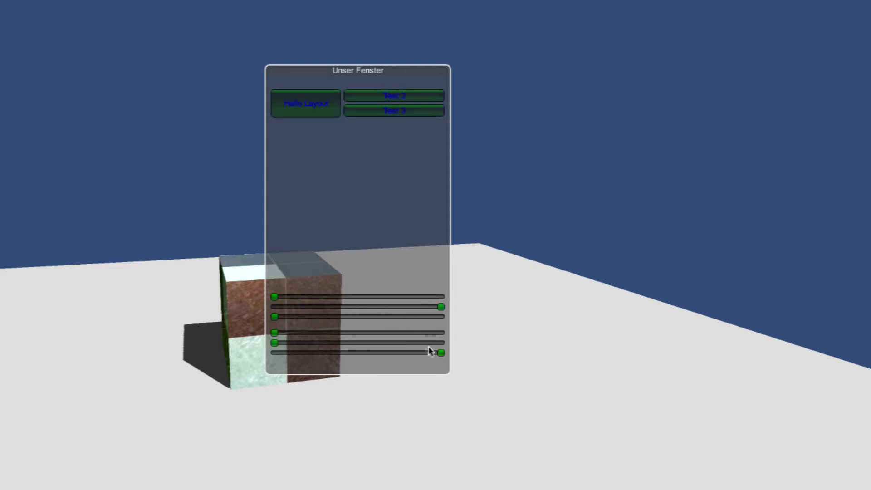
{"action": "mouse_move", "coordinate": [441, 352]}
{"action": "left_mouse_down"}
{"action": "mouse_move", "coordinate": [238, 349]}
{"action": "mouse_move", "coordinate": [333, 336]}
{"action": "mouse_move", "coordinate": [467, 336]}
{"action": "left_mouse_up"}
- Turn the text yellow, try several slider mixes, then stop the scene
{"action": "left_click_drag", "start_coordinate": [275, 297], "coordinate": [464, 305]}
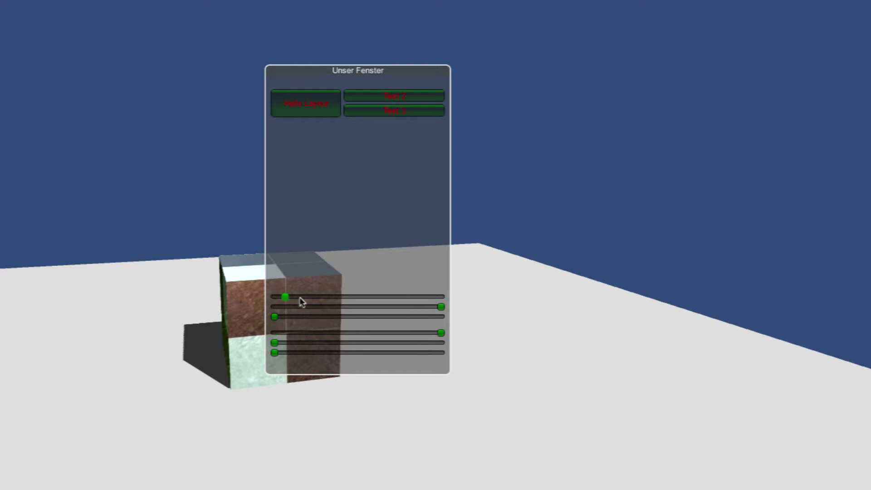
{"action": "left_click_drag", "start_coordinate": [275, 343], "coordinate": [519, 341]}
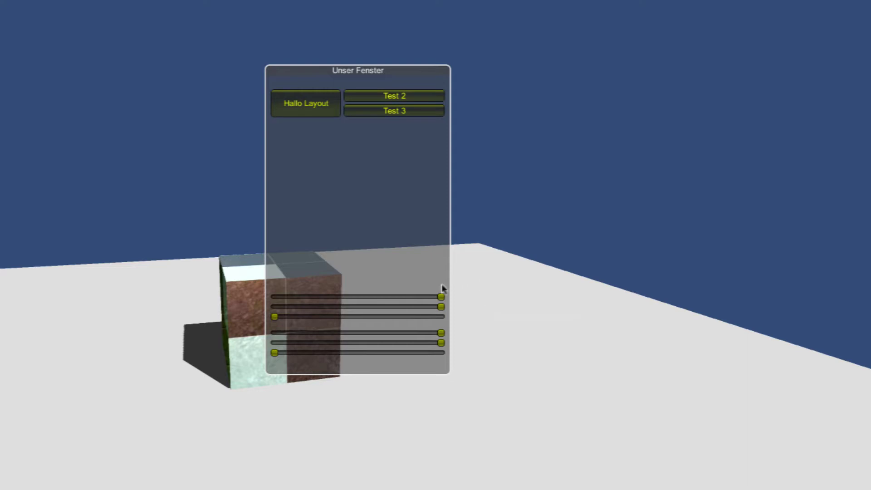
{"action": "left_click_drag", "start_coordinate": [441, 296], "coordinate": [347, 297]}
{"action": "left_click_drag", "start_coordinate": [445, 311], "coordinate": [375, 307]}
{"action": "left_click_drag", "start_coordinate": [269, 316], "coordinate": [459, 322]}
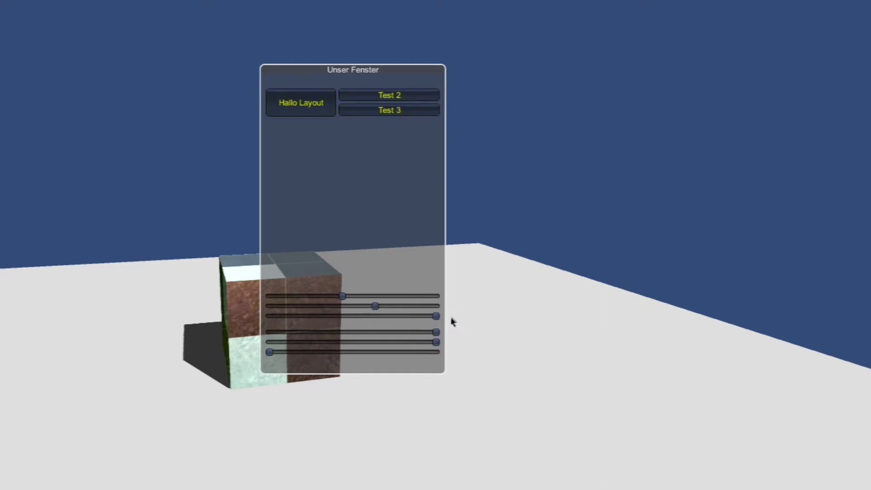
{"action": "left_click_drag", "start_coordinate": [376, 306], "coordinate": [436, 306]}
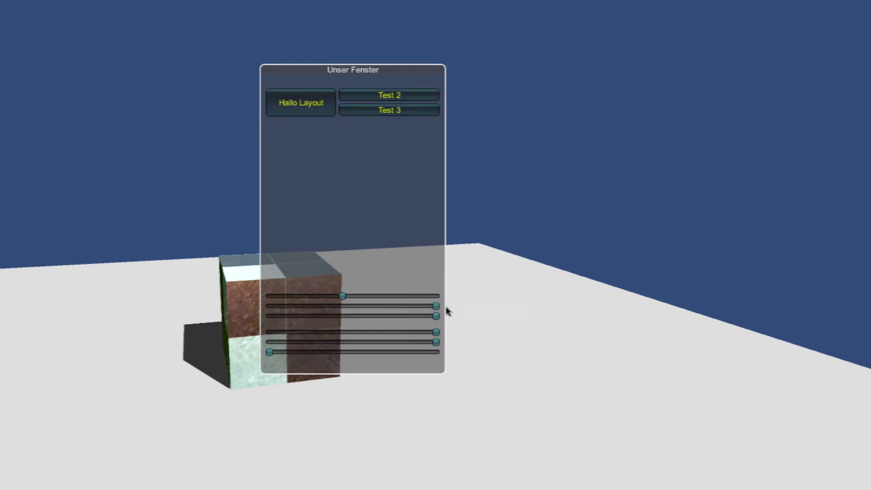
{"action": "left_click_drag", "start_coordinate": [341, 297], "coordinate": [242, 299]}
{"action": "left_click_drag", "start_coordinate": [436, 306], "coordinate": [317, 335]}
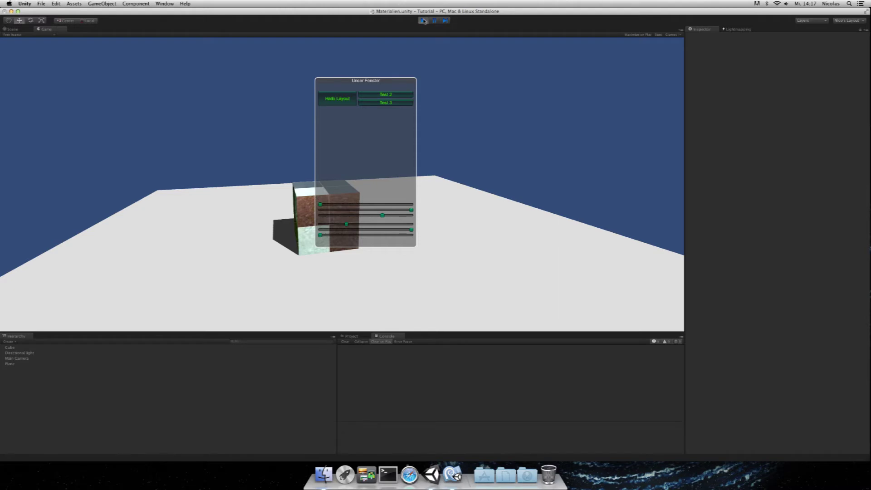
{"action": "left_click", "coordinate": [423, 20]}
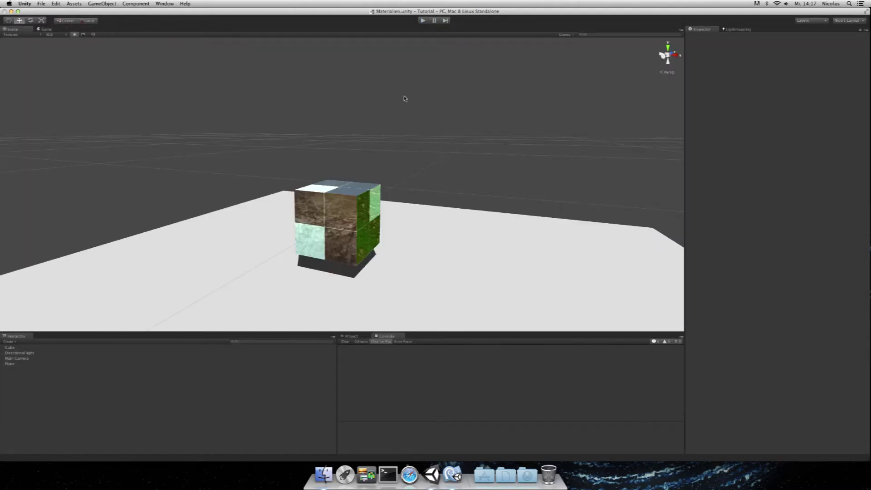
- In GUITest.cs, insert a blank line after the GUI.backgroundColor assignment on line 38
{"action": "key", "text": "super+Tab"}
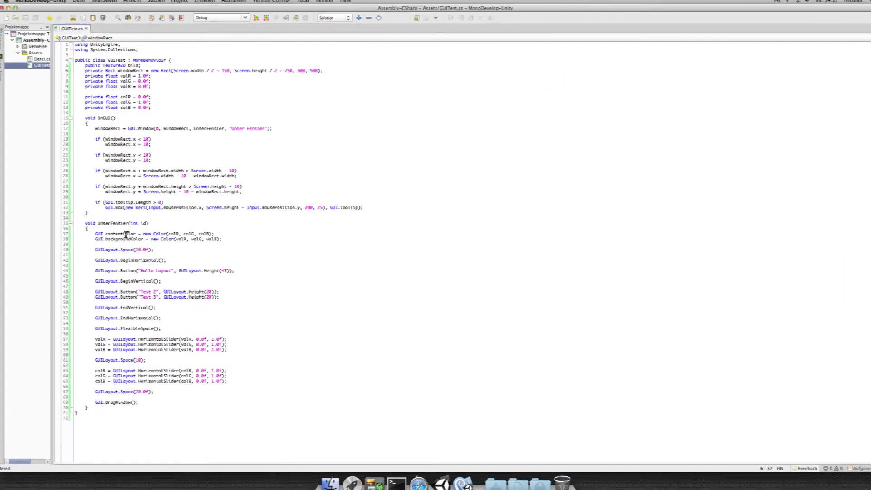
{"action": "left_click_drag", "start_coordinate": [94, 234], "coordinate": [95, 313]}
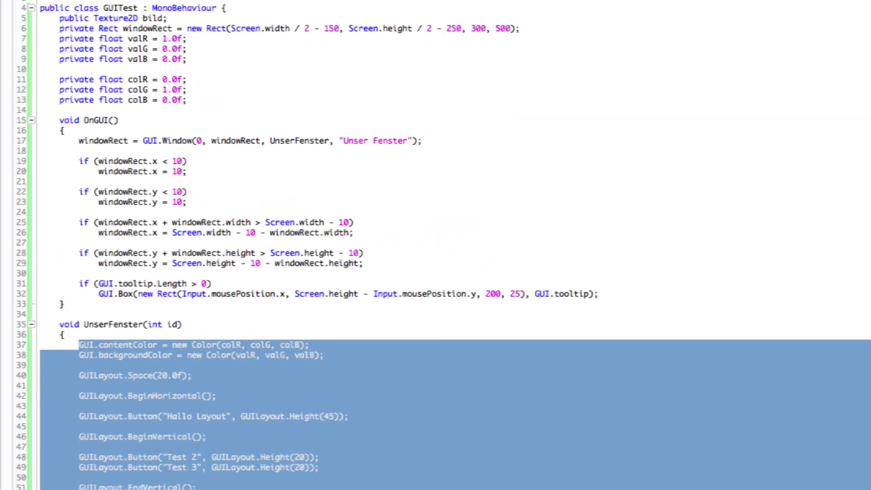
{"action": "key", "text": "Escape"}
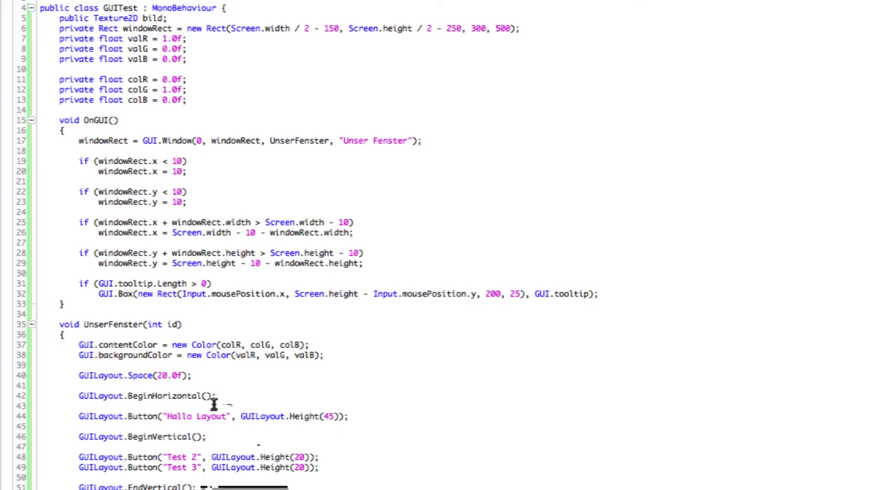
{"action": "left_click", "coordinate": [348, 355]}
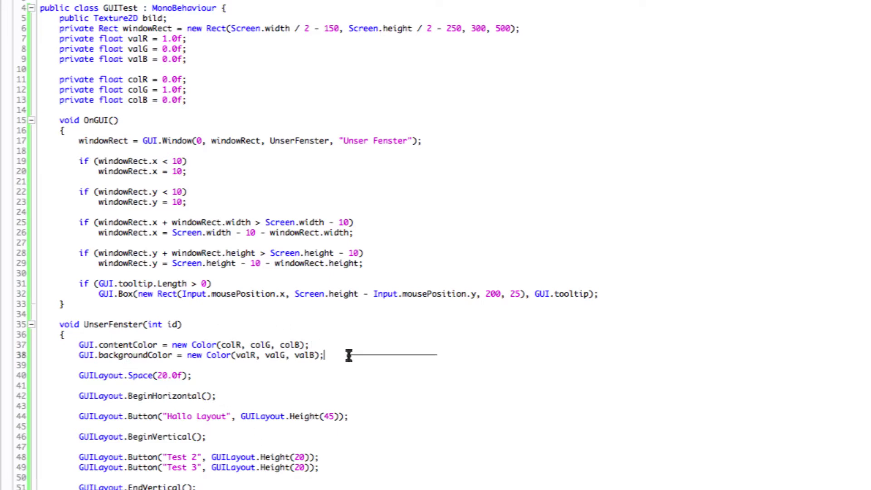
{"action": "key", "text": "Up"}
{"action": "key", "text": "Up"}
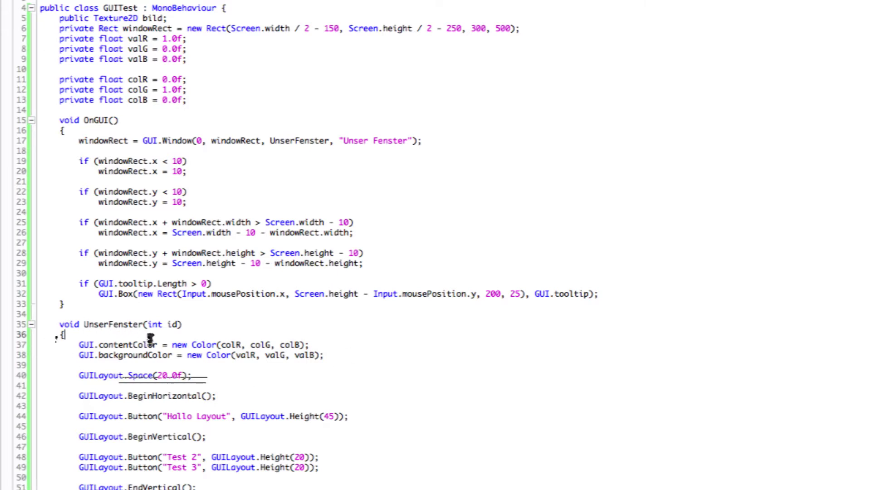
{"action": "double_click", "coordinate": [136, 345]}
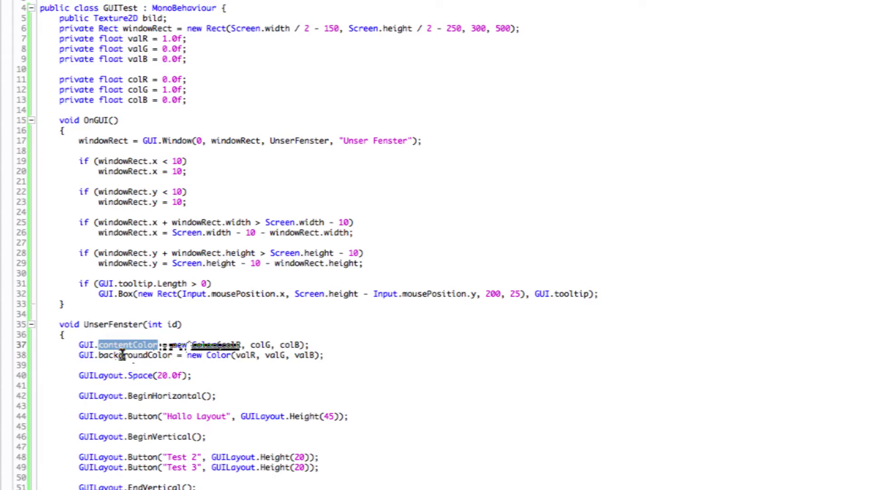
{"action": "double_click", "coordinate": [127, 355]}
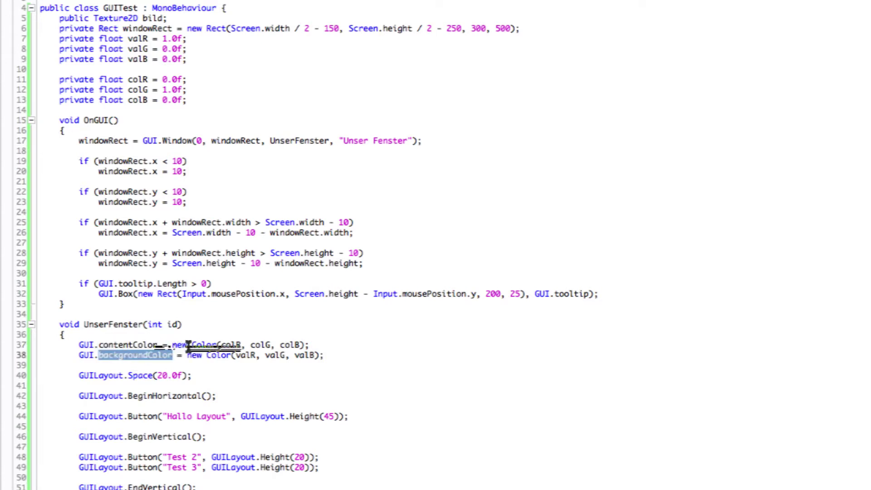
{"action": "left_click", "coordinate": [346, 354]}
{"action": "key", "text": "Return"}
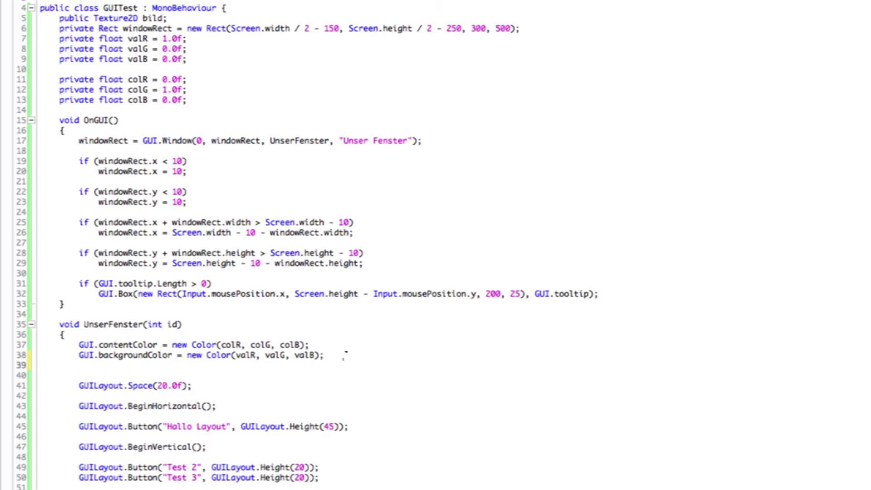
- Type 'GUI.color = new Color(' on line 39, view the r, g, b overload, then erase it
{"action": "type", "text": "GUI,co"}
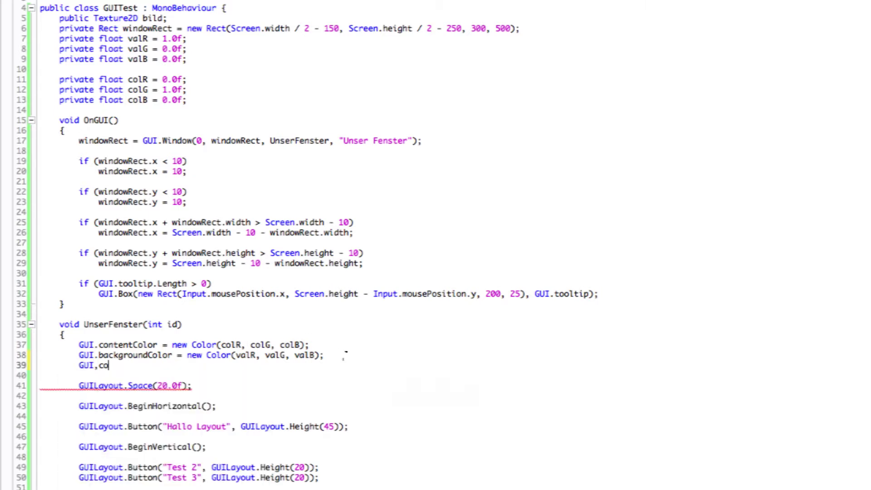
{"action": "key", "text": "BackSpace"}
{"action": "key", "text": "BackSpace"}
{"action": "key", "text": "BackSpace"}
{"action": "type", "text": ".co"}
{"action": "key", "text": "Return"}
{"action": "type", "text": "= "}
{"action": "type", "text": "new"}
{"action": "key", "text": "Return"}
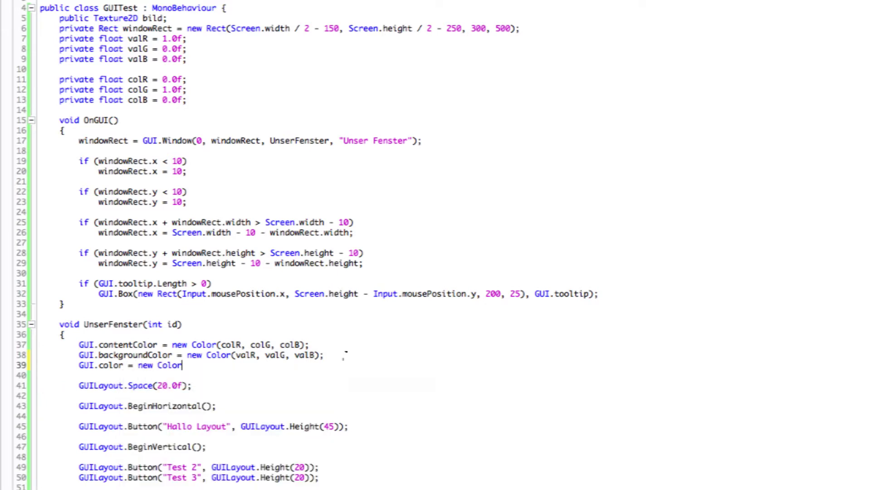
{"action": "type", "text": "("}
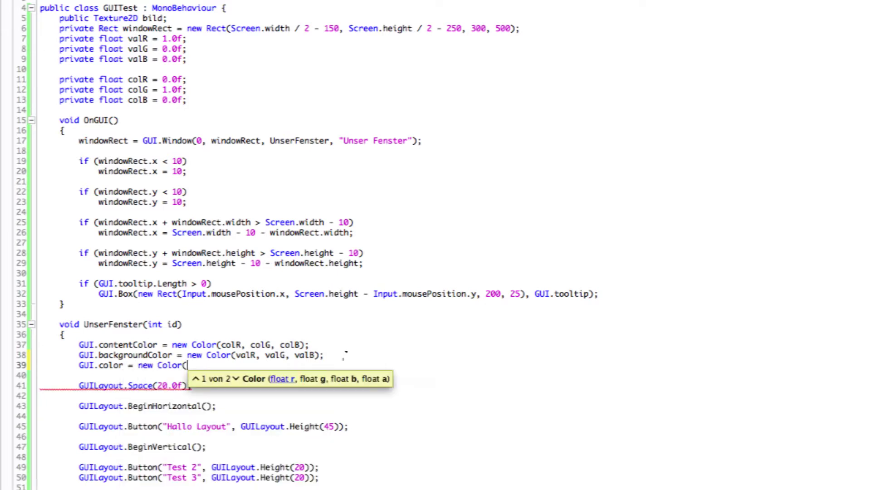
{"action": "key", "text": "Down"}
{"action": "key", "text": "Down"}
{"action": "key", "text": "BackSpace"}
{"action": "key", "text": "BackSpace"}
{"action": "key", "text": "BackSpace"}
{"action": "key", "text": "BackSpace"}
{"action": "key", "text": "BackSpace"}
{"action": "key", "text": "BackSpace"}
{"action": "key", "text": "BackSpace"}
- Browse the Color presets after 'Color.', then delete the unfinished GUI.color line
{"action": "type", "text": "Colo"}
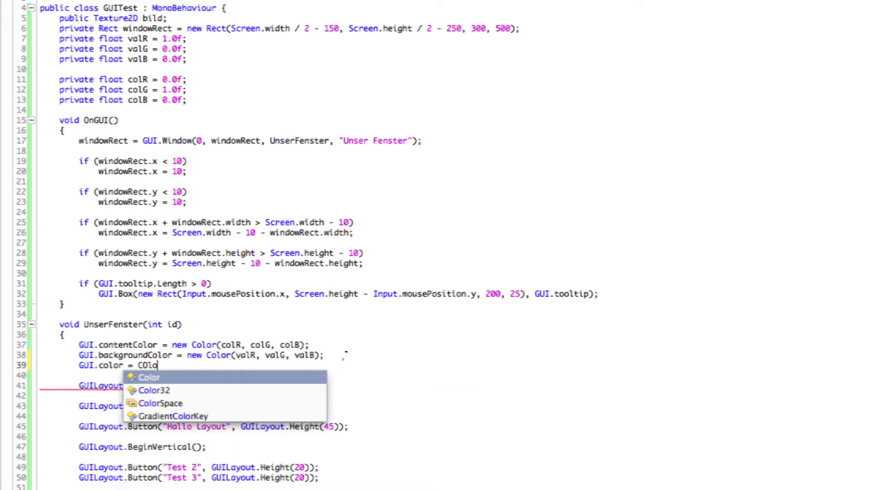
{"action": "type", "text": "r."}
{"action": "key", "text": "Down"}
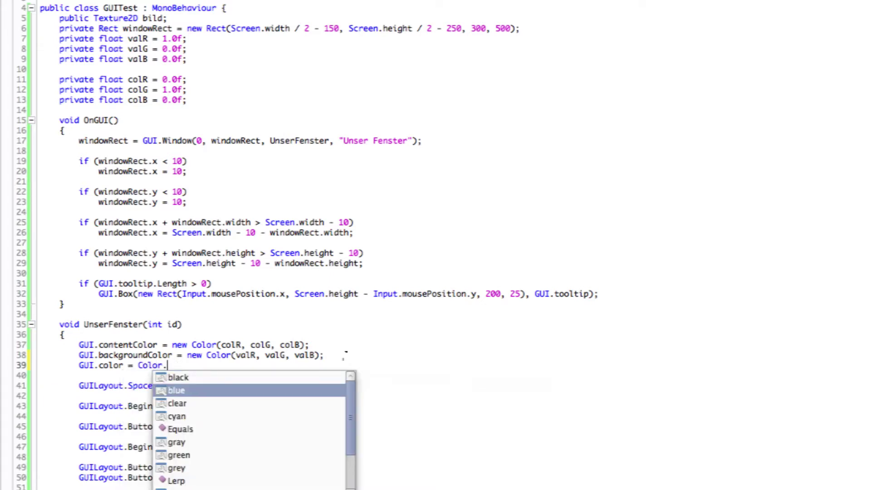
{"action": "key", "text": "Down"}
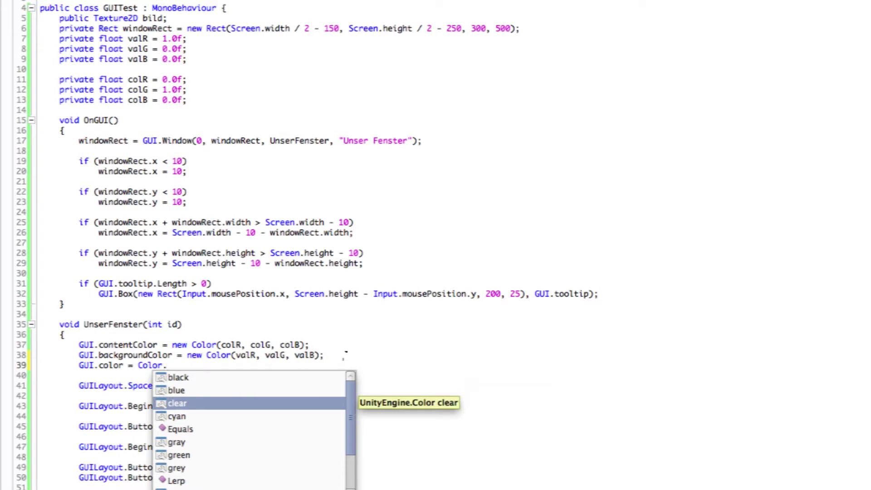
{"action": "key", "text": "Down"}
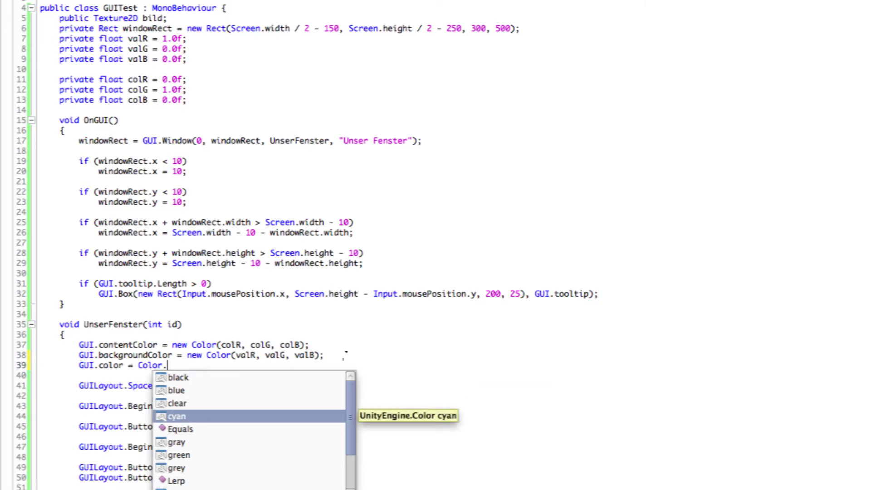
{"action": "key", "text": "Down"}
{"action": "key", "text": "Down"}
{"action": "key", "text": "Down"}
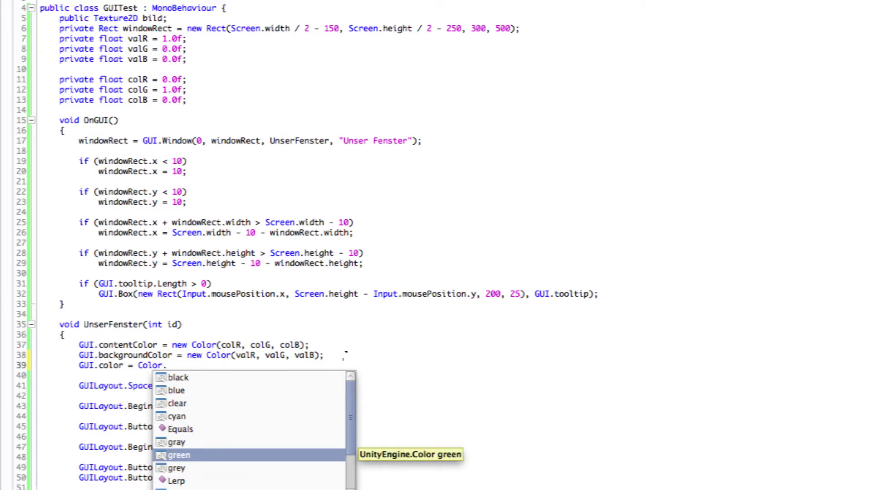
{"action": "key", "text": "Down"}
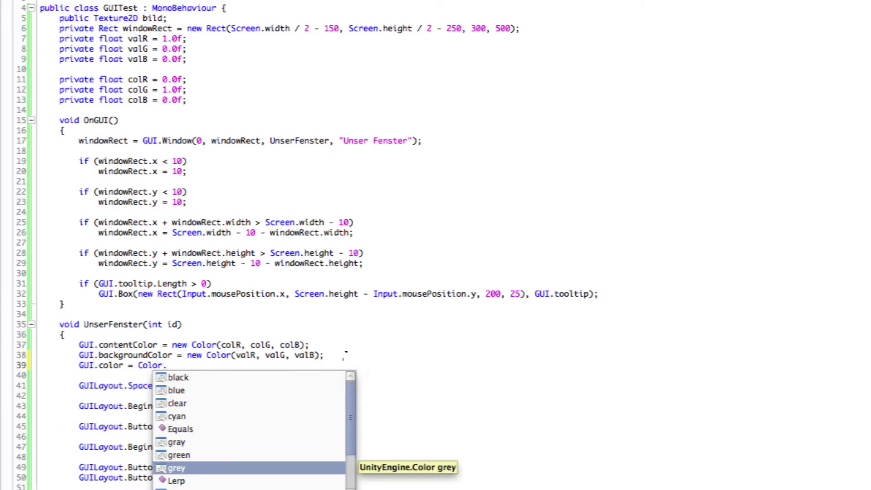
{"action": "key", "text": "Down"}
{"action": "key", "text": "Down"}
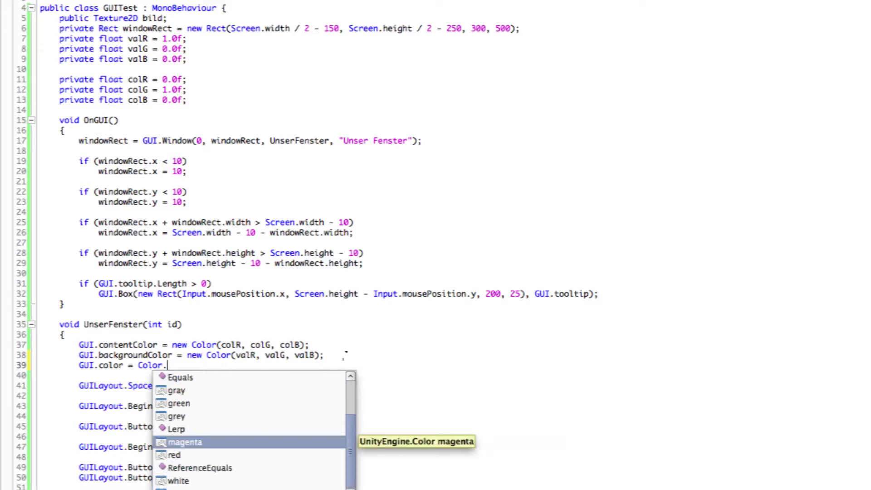
{"action": "key", "text": "Up"}
{"action": "key", "text": "Up"}
{"action": "key", "text": "Up"}
{"action": "key", "text": "Up"}
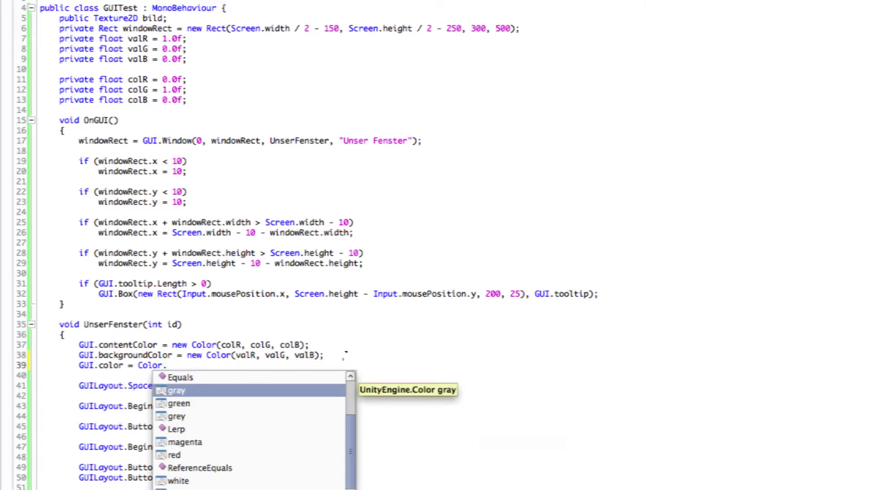
{"action": "key", "text": "Down"}
{"action": "key", "text": "Down"}
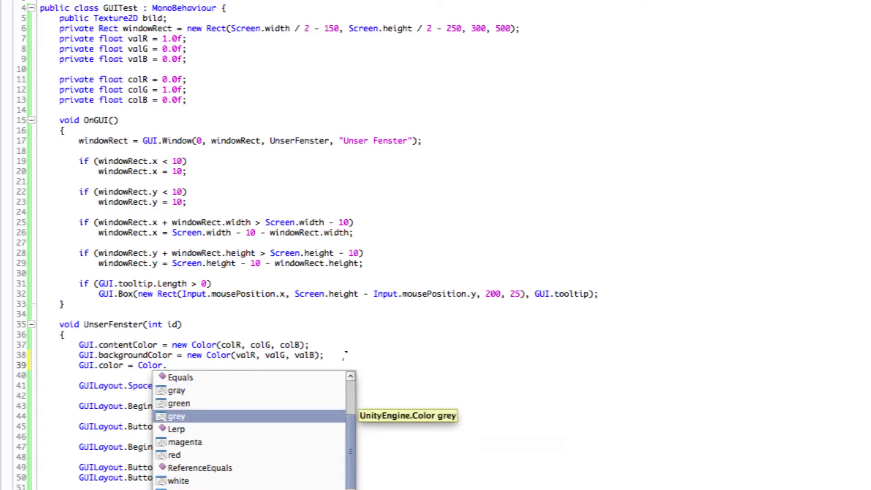
{"action": "key", "text": "Up"}
{"action": "key", "text": "Up"}
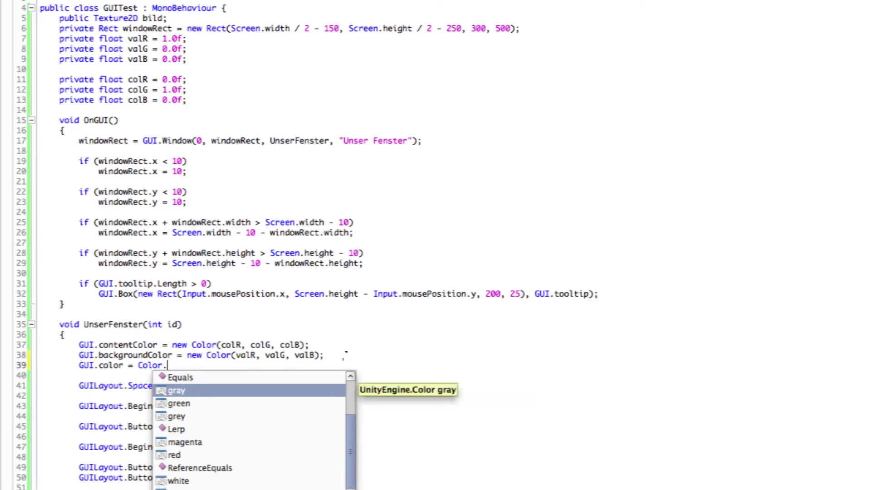
{"action": "key", "text": "Down"}
{"action": "key", "text": "Down"}
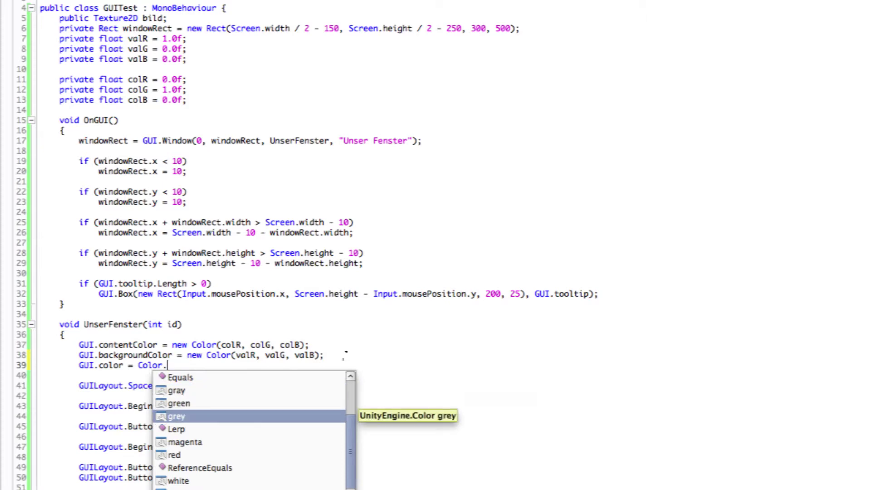
{"action": "key", "text": "Up"}
{"action": "key", "text": "Up"}
{"action": "key", "text": "Down"}
{"action": "key", "text": "Down"}
{"action": "key", "text": "Down"}
{"action": "key", "text": "Down"}
{"action": "key", "text": "Down"}
{"action": "key", "text": "Down"}
{"action": "key", "text": "Down"}
{"action": "key", "text": "Down"}
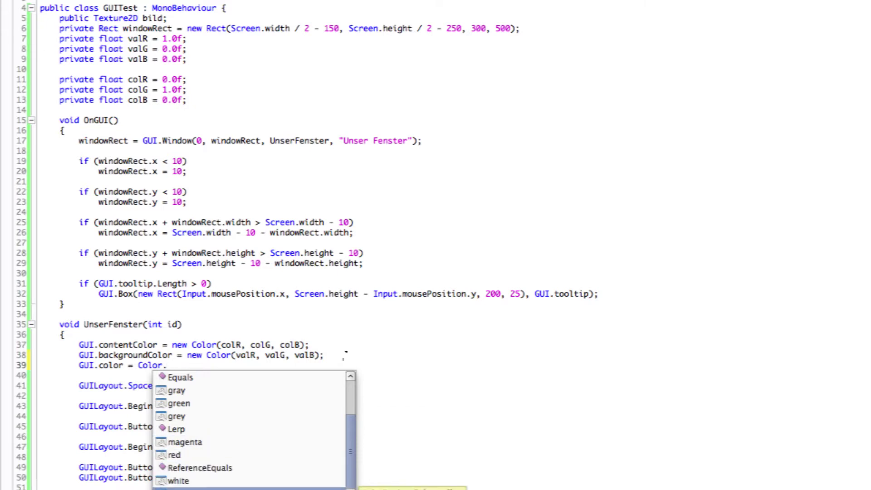
{"action": "key", "text": "BackSpace"}
{"action": "key", "text": "BackSpace"}
{"action": "key", "text": "BackSpace"}
{"action": "key", "text": "BackSpace"}
{"action": "key", "text": "BackSpace"}
{"action": "key", "text": "BackSpace"}
{"action": "key", "text": "BackSpace"}
{"action": "key", "text": "BackSpace"}
{"action": "key", "text": "BackSpace"}
{"action": "key", "text": "BackSpace"}
{"action": "key", "text": "BackSpace"}
{"action": "key", "text": "BackSpace"}
{"action": "key", "text": "BackSpace"}
{"action": "key", "text": "BackSpace"}
{"action": "key", "text": "BackSpace"}
{"action": "key", "text": "BackSpace"}
{"action": "key", "text": "BackSpace"}
{"action": "key", "text": "BackSpace"}
{"action": "key", "text": "BackSpace"}
{"action": "key", "text": "BackSpace"}
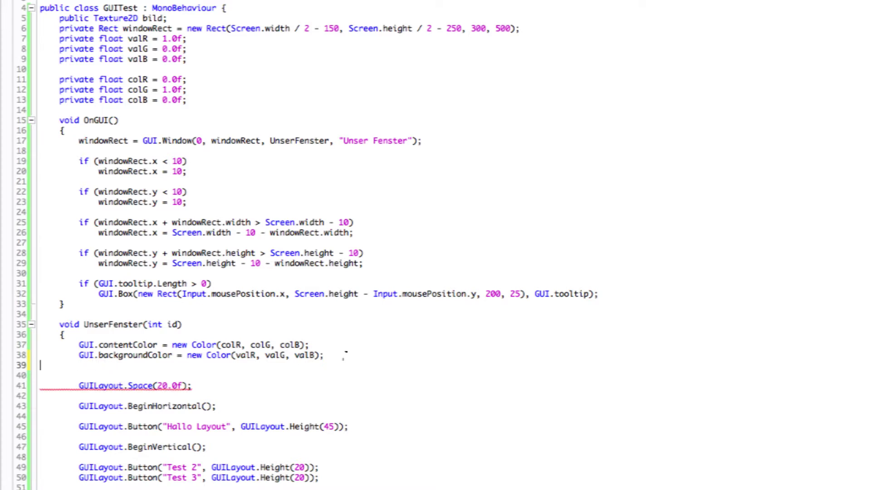
{"action": "key", "text": "BackSpace"}
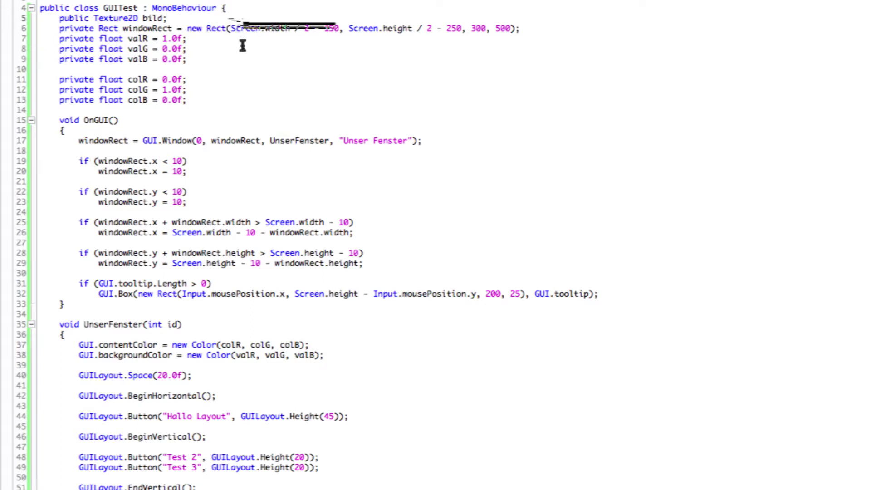
- Declare 'public GUIStyle stil' on line 6, below the Texture2D bild field
{"action": "key", "text": "Return"}
{"action": "key", "text": "Return"}
{"action": "key", "text": "Up"}
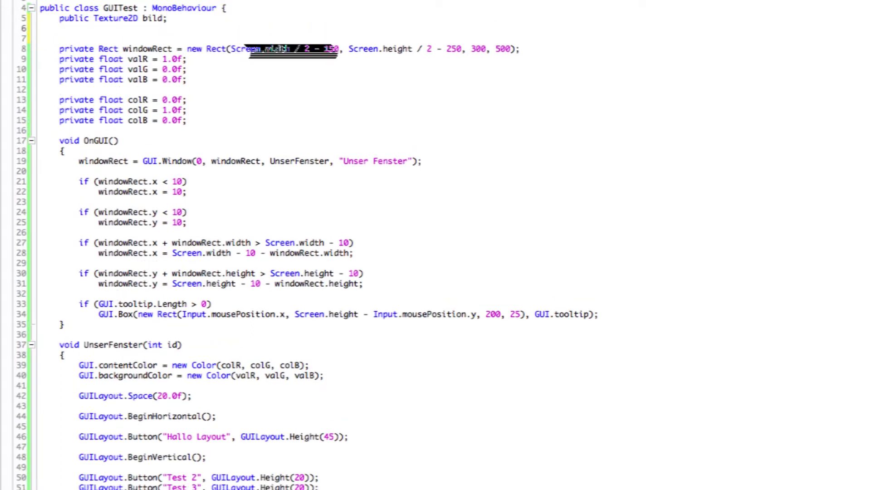
{"action": "type", "text": "public "}
{"action": "type", "text": "GUI"}
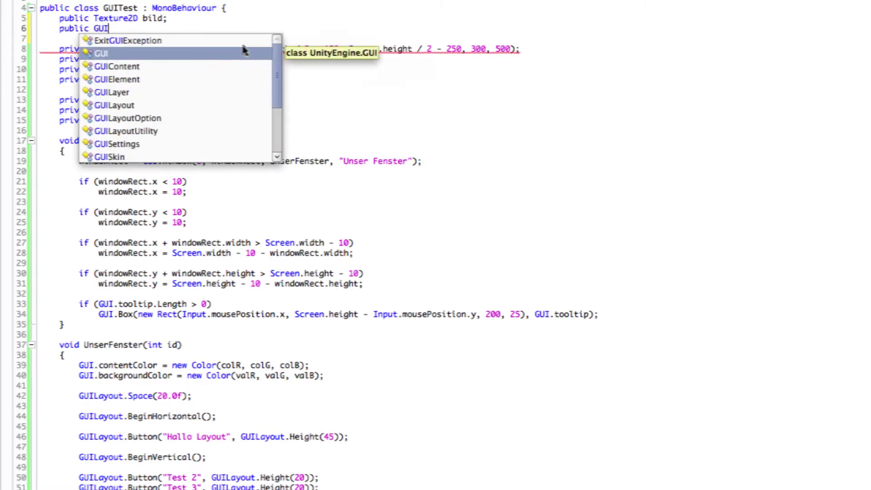
{"action": "type", "text": "S"}
{"action": "key", "text": "Down"}
{"action": "key", "text": "Return"}
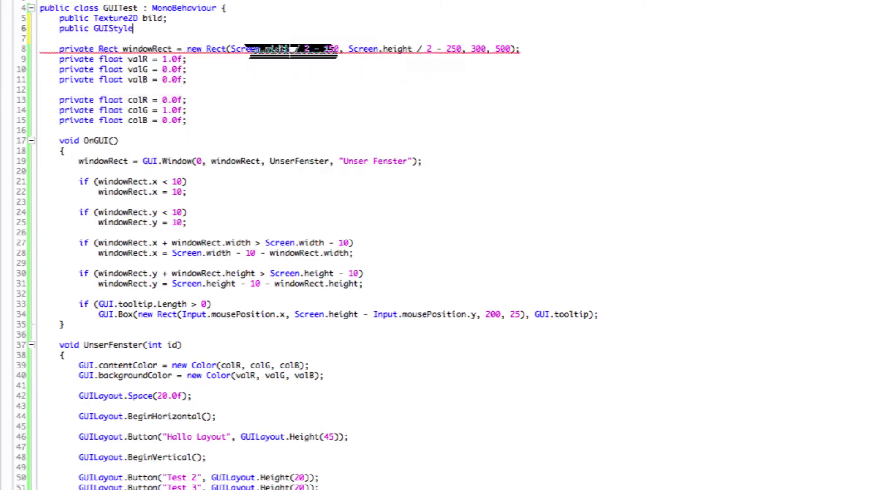
{"action": "type", "text": " stil;"}
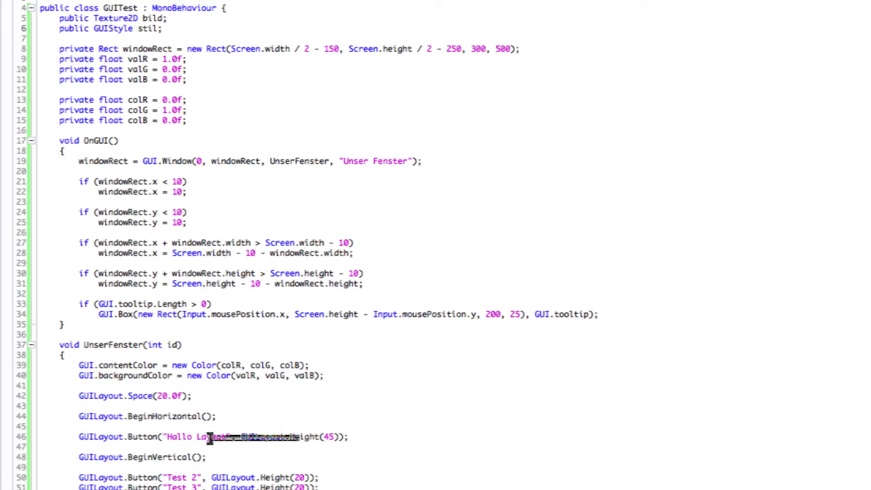
- Pass stil as the style argument to the Hallo Layout button and copy it to Test 3
{"action": "left_click", "coordinate": [234, 436]}
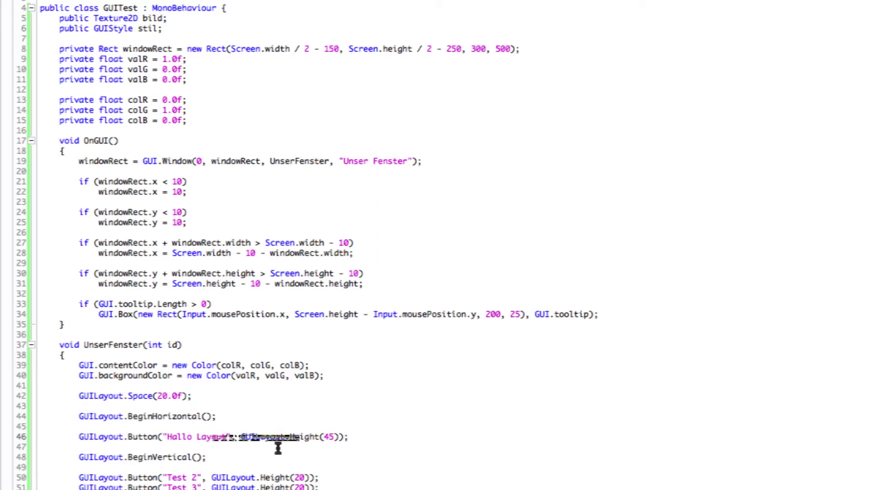
{"action": "type", "text": ","}
{"action": "key", "text": "Left"}
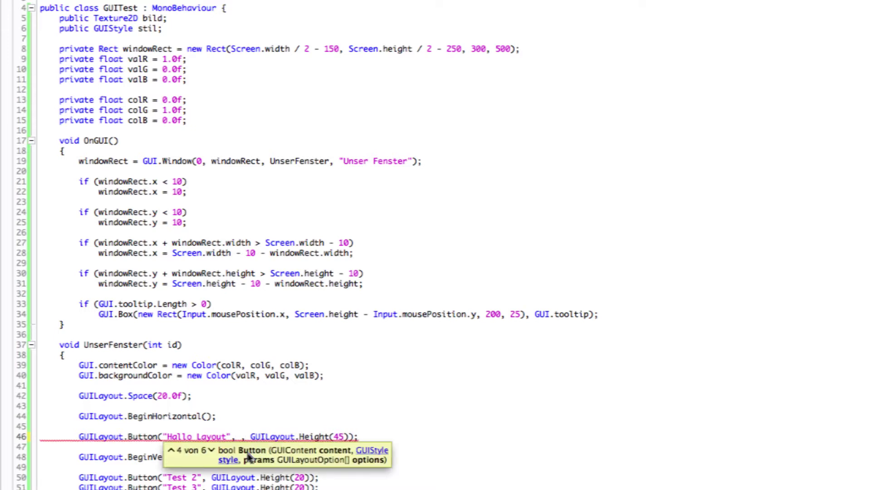
{"action": "type", "text": "stil"}
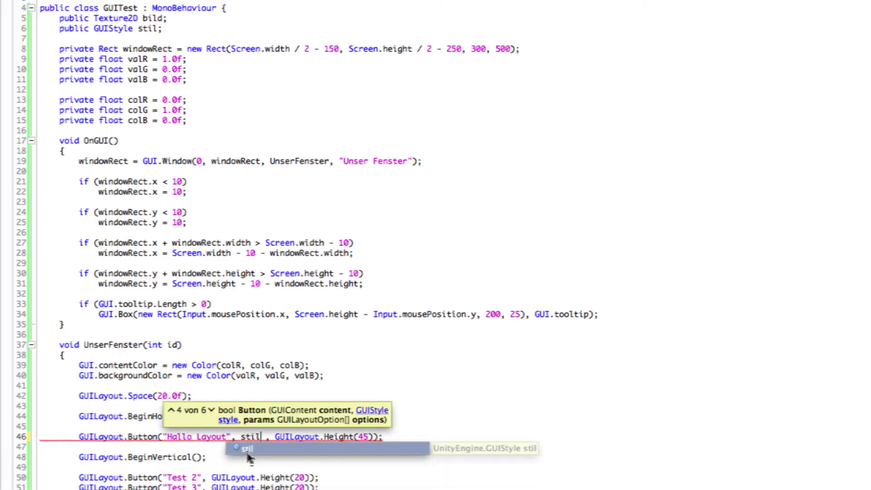
{"action": "left_click", "coordinate": [258, 426]}
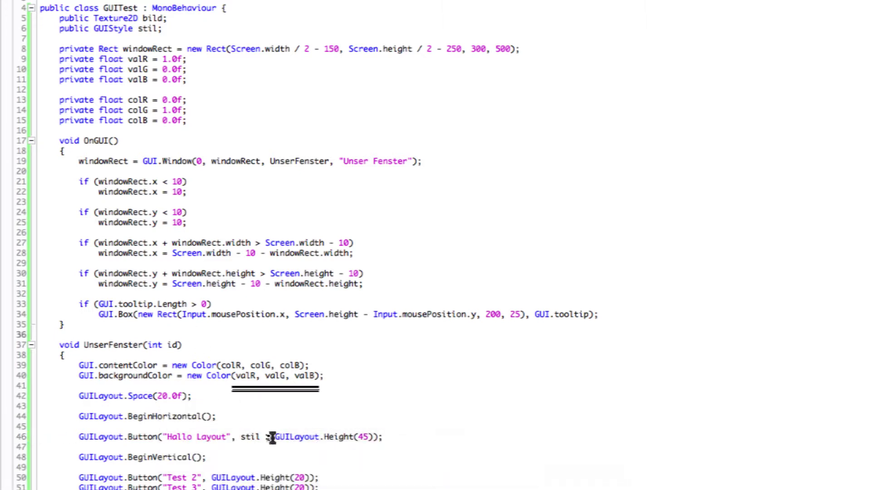
{"action": "double_click", "coordinate": [266, 436]}
{"action": "mouse_move", "coordinate": [265, 436]}
{"action": "left_mouse_down"}
{"action": "mouse_move", "coordinate": [243, 435]}
{"action": "mouse_move", "coordinate": [228, 481]}
{"action": "left_mouse_up"}
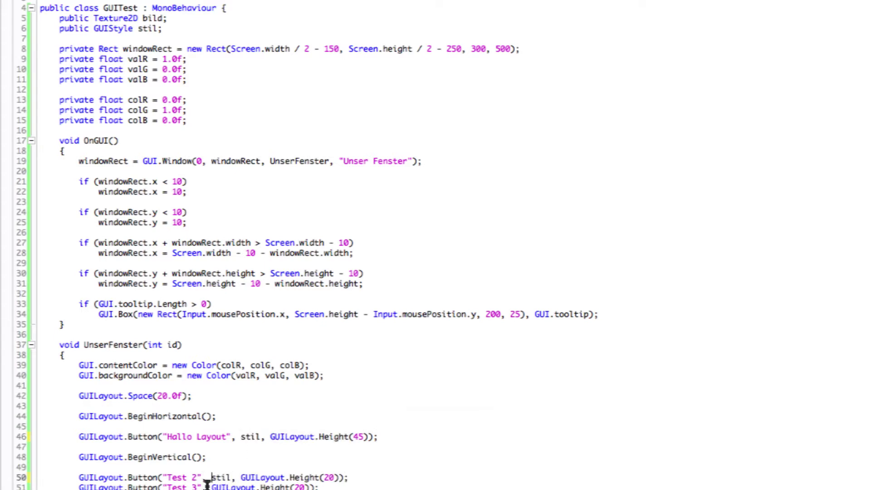
{"action": "left_click_drag", "start_coordinate": [228, 486], "coordinate": [229, 486]}
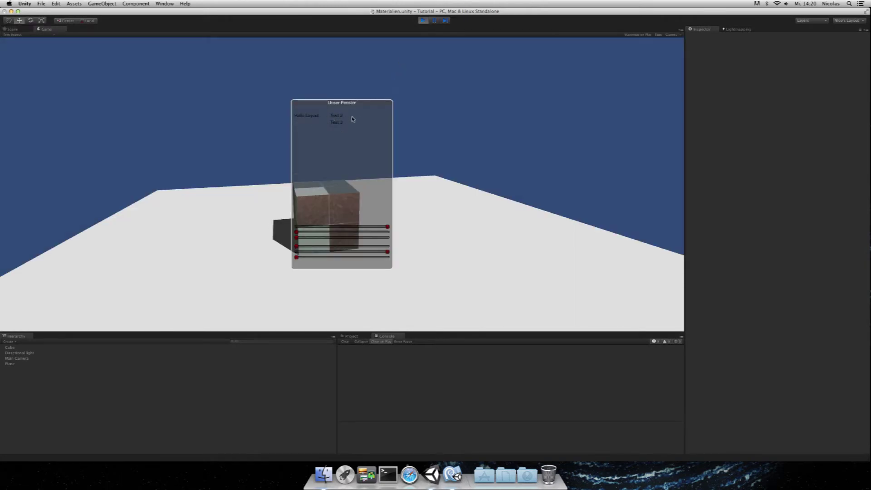
- Lower the second colour slider, stop the game and select Main Camera
{"action": "left_click_drag", "start_coordinate": [372, 232], "coordinate": [290, 230]}
{"action": "left_click", "coordinate": [423, 22]}
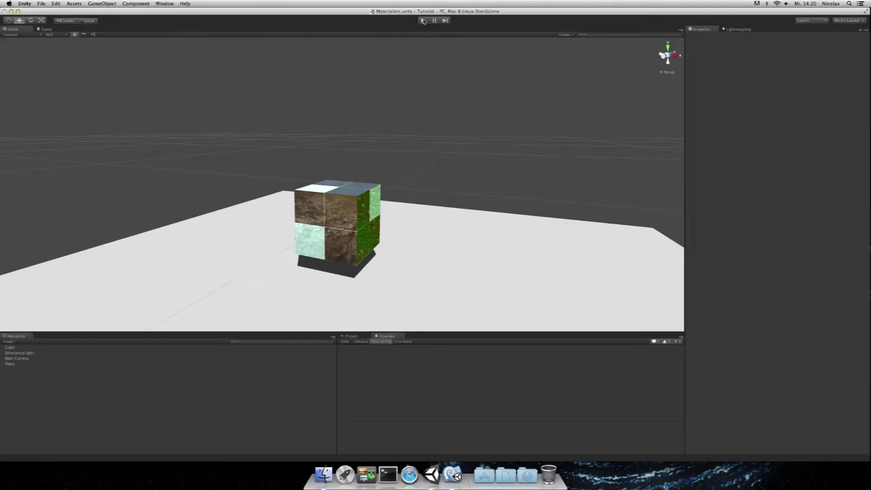
{"action": "left_click", "coordinate": [18, 358]}
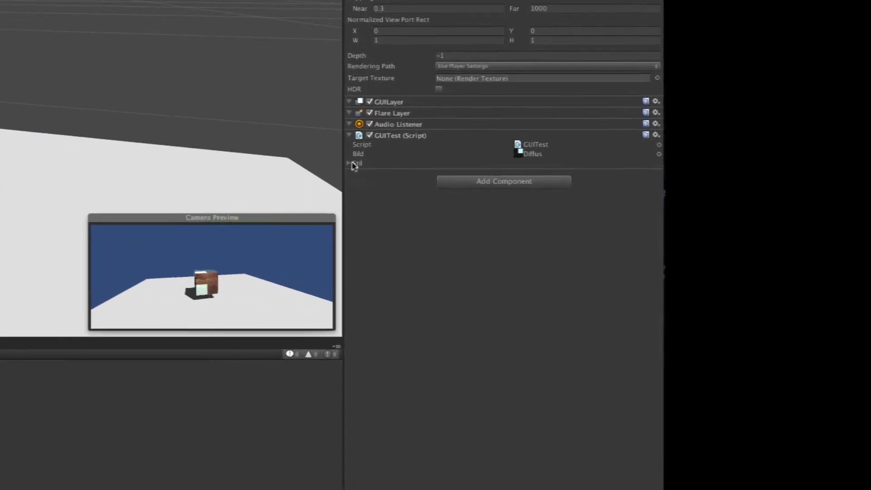
- Set the Stil style's Normal Background to the Diffus texture
{"action": "left_click", "coordinate": [690, 231]}
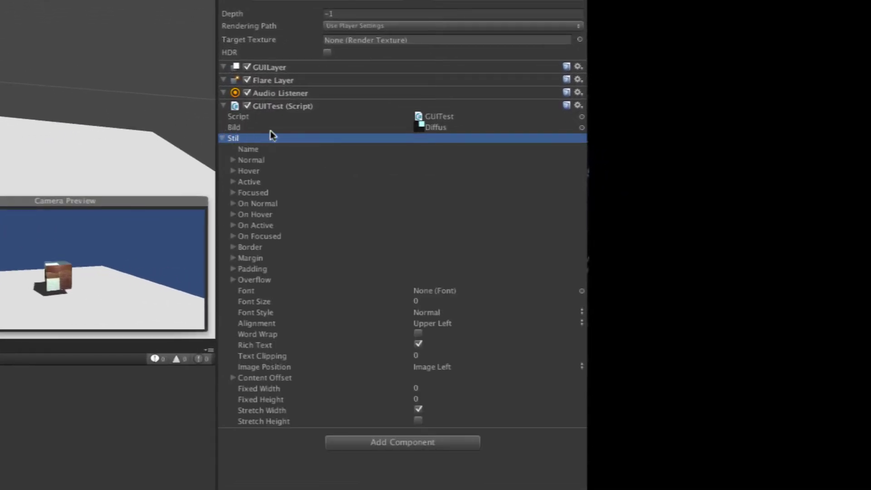
{"action": "left_click", "coordinate": [250, 150]}
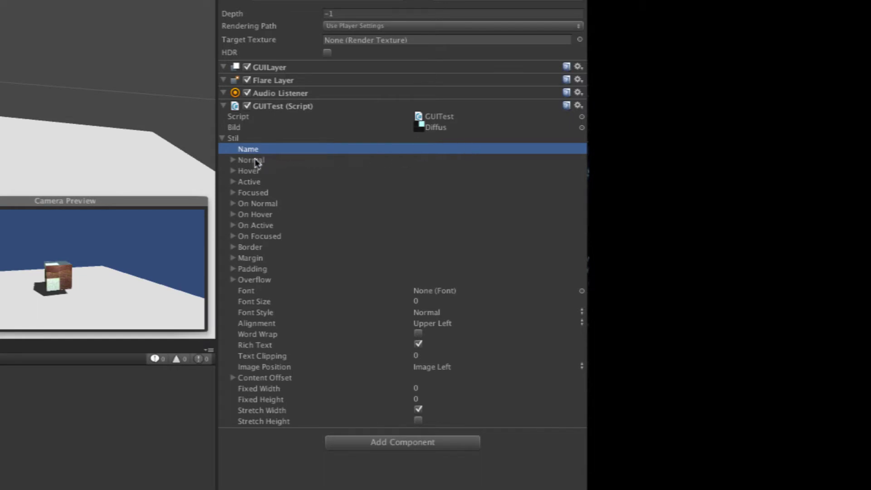
{"action": "left_click", "coordinate": [234, 160]}
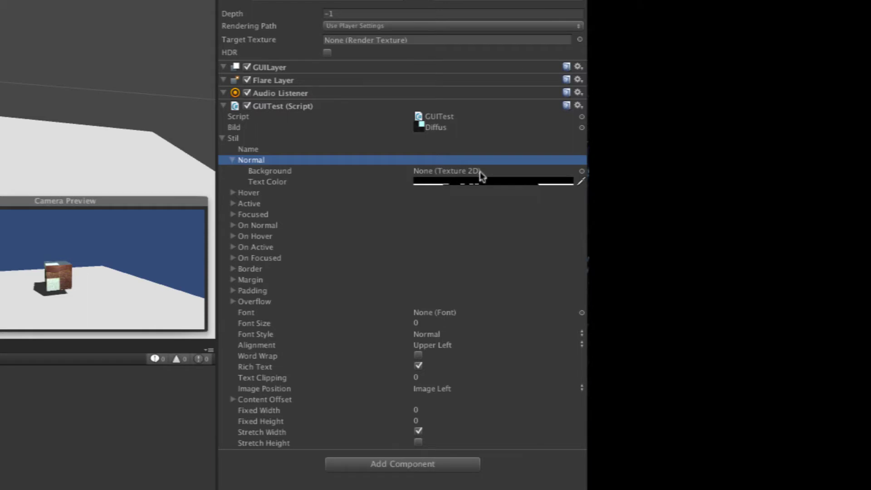
{"action": "left_click", "coordinate": [581, 171]}
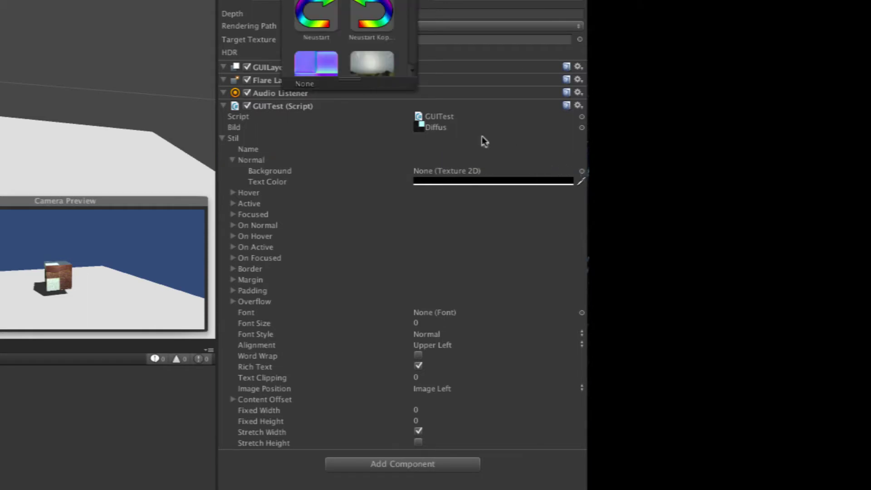
{"action": "scroll", "coordinate": [345, 41], "scroll_direction": "down", "scroll_amount": 10}
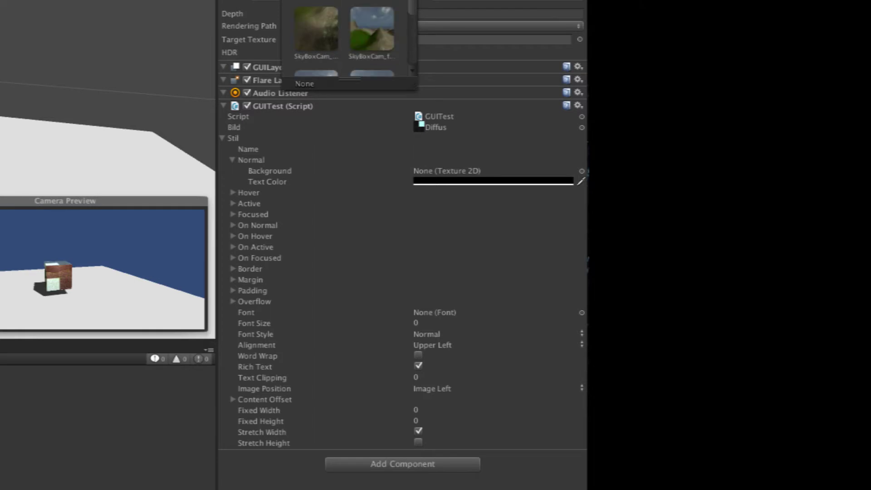
{"action": "left_click", "coordinate": [315, 63]}
{"action": "left_click", "coordinate": [316, 64]}
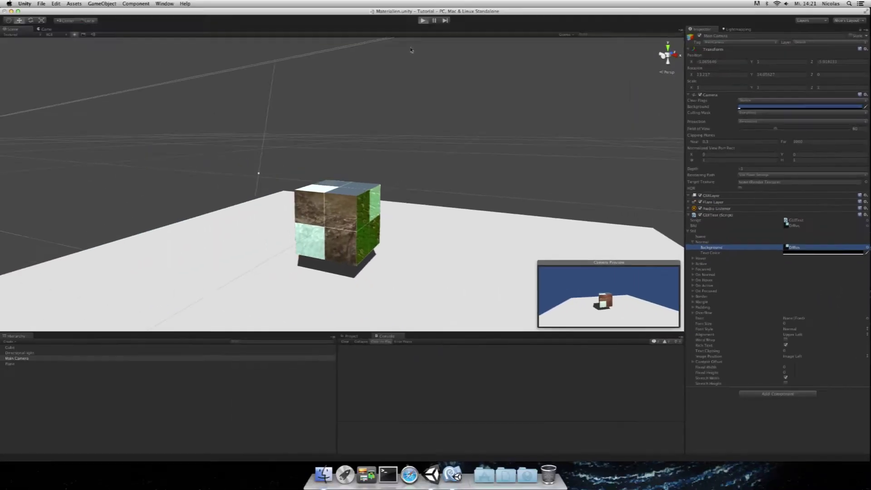
{"action": "left_click", "coordinate": [422, 20]}
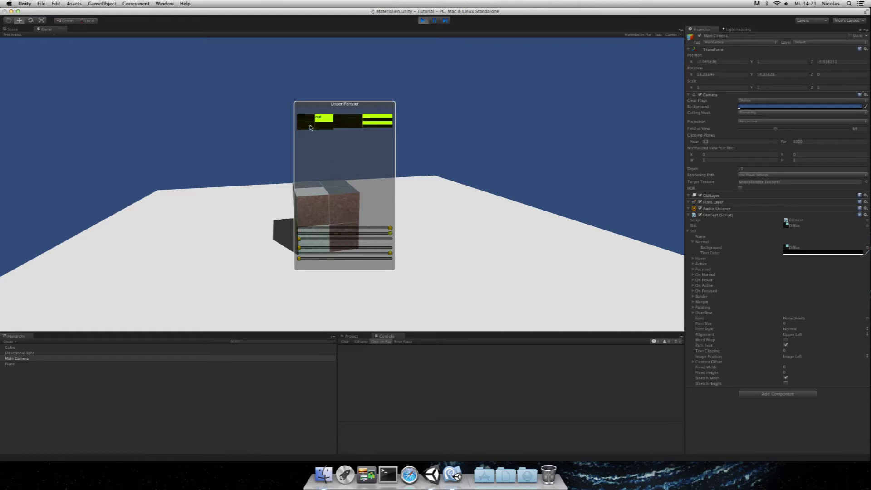
{"action": "left_click", "coordinate": [422, 20]}
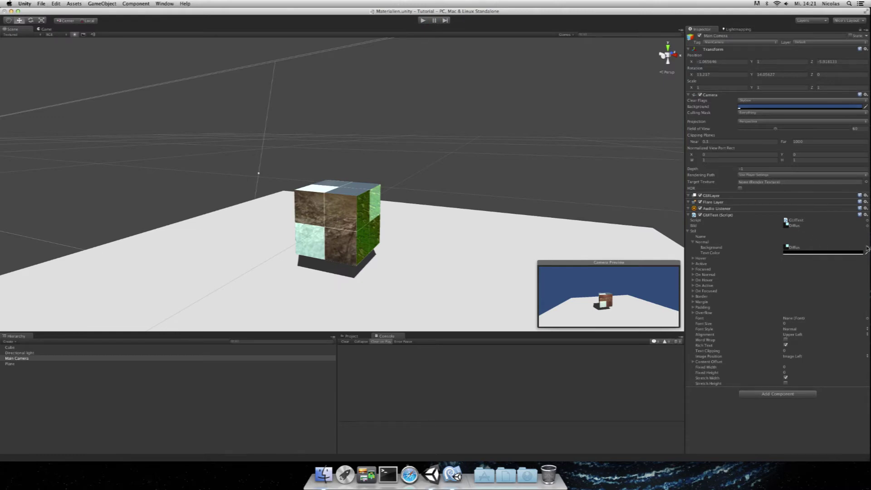
{"action": "left_click", "coordinate": [867, 248]}
{"action": "double_click", "coordinate": [734, 114]}
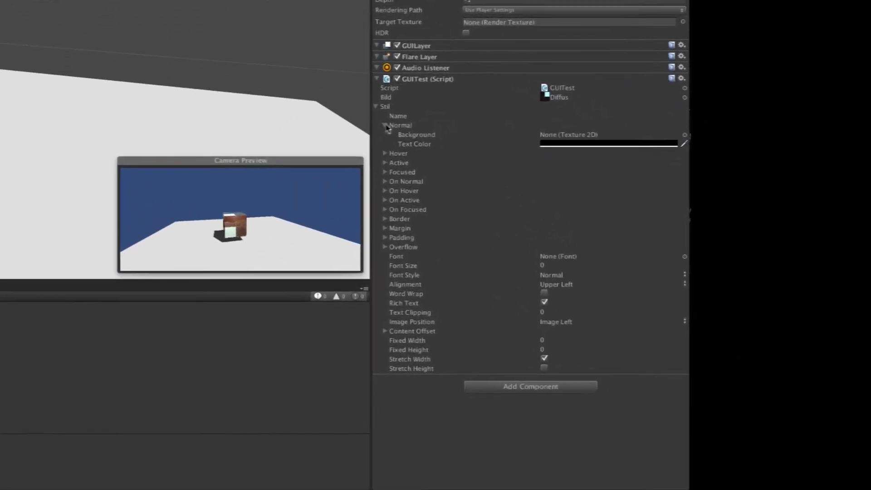
{"action": "left_click", "coordinate": [693, 241]}
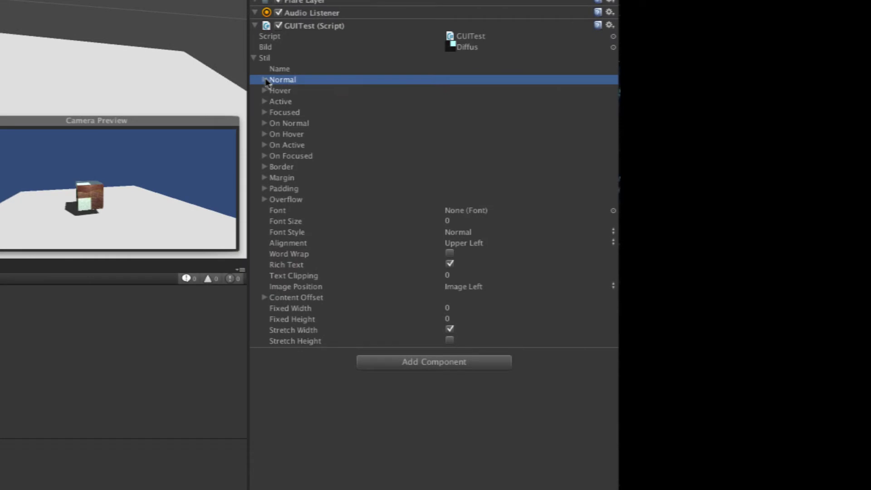
{"action": "left_click", "coordinate": [265, 90]}
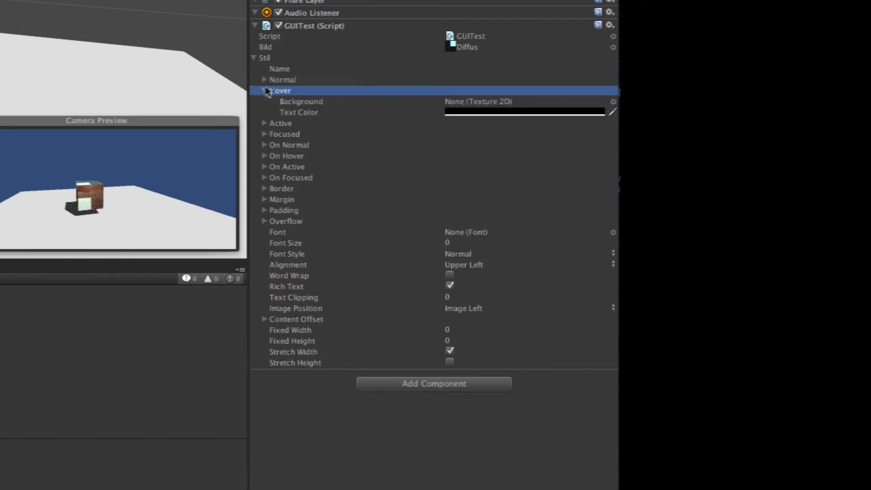
{"action": "left_click", "coordinate": [266, 91]}
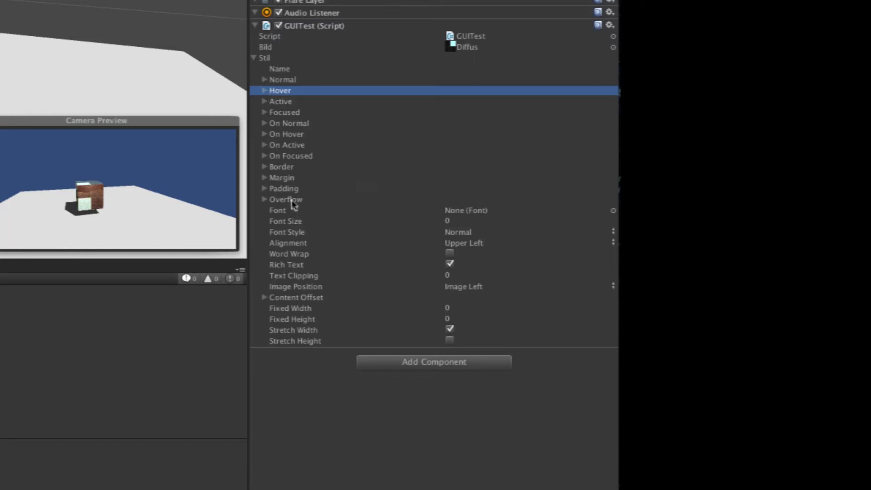
{"action": "left_click", "coordinate": [279, 211]}
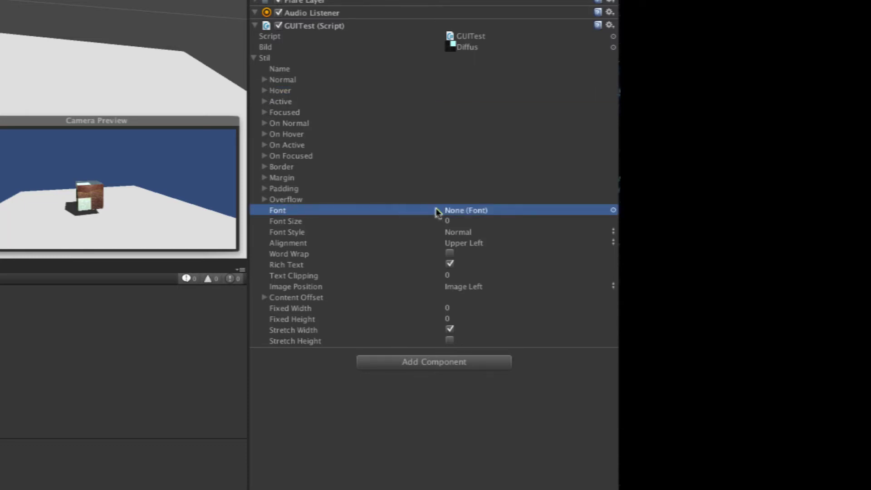
{"action": "left_click", "coordinate": [296, 254]}
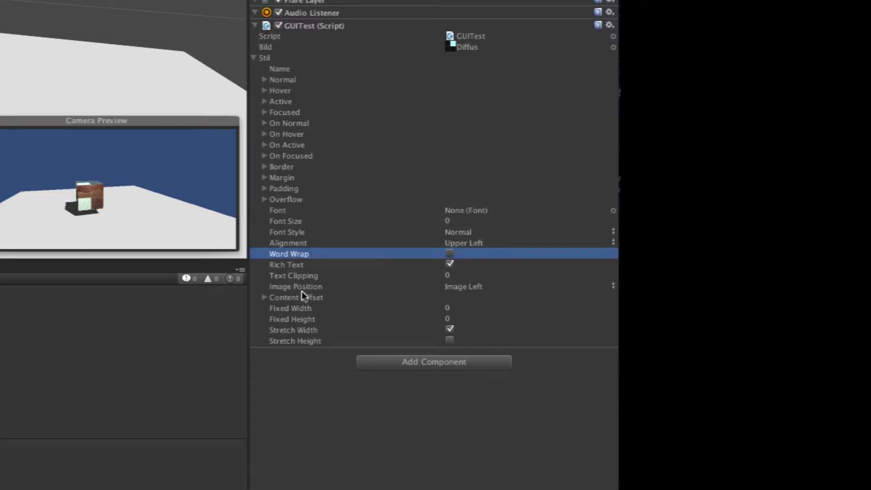
{"action": "left_click", "coordinate": [264, 199]}
{"action": "left_click", "coordinate": [264, 199]}
{"action": "left_click", "coordinate": [265, 168]}
{"action": "left_click", "coordinate": [263, 167]}
{"action": "left_click", "coordinate": [263, 168]}
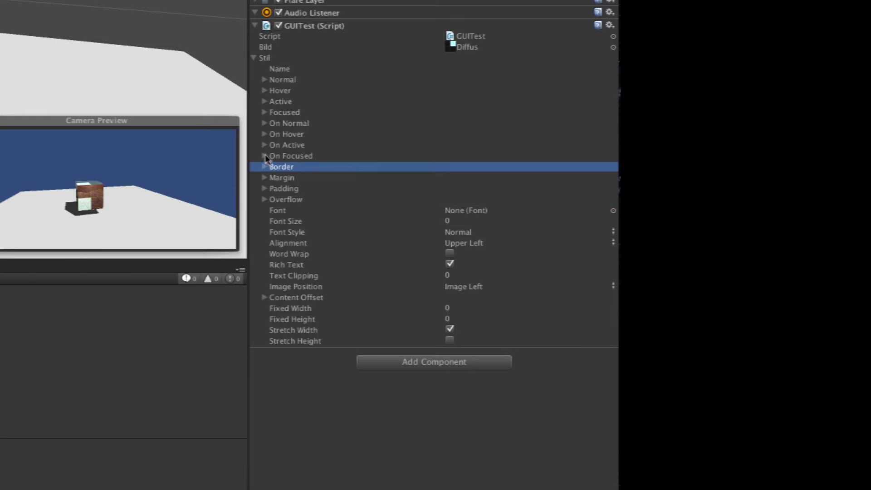
{"action": "left_click", "coordinate": [264, 90]}
{"action": "left_click", "coordinate": [264, 91]}
{"action": "left_click", "coordinate": [265, 80]}
{"action": "left_click", "coordinate": [265, 80]}
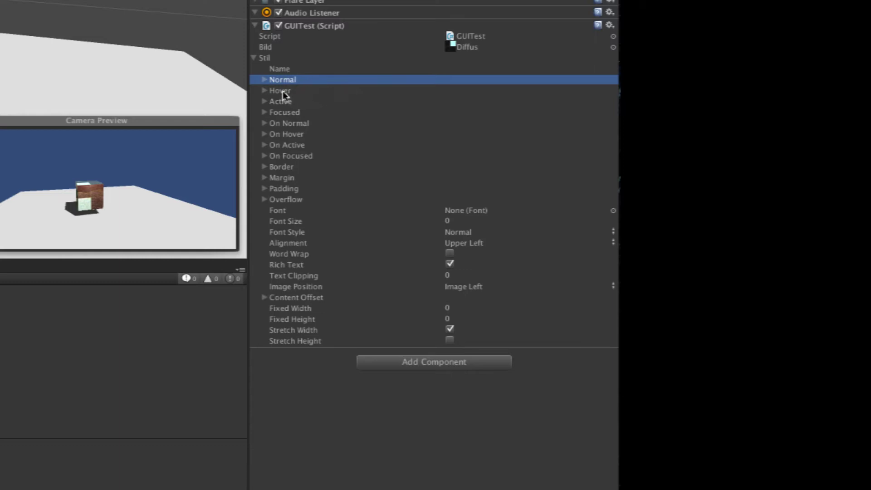
{"action": "left_click", "coordinate": [291, 81]}
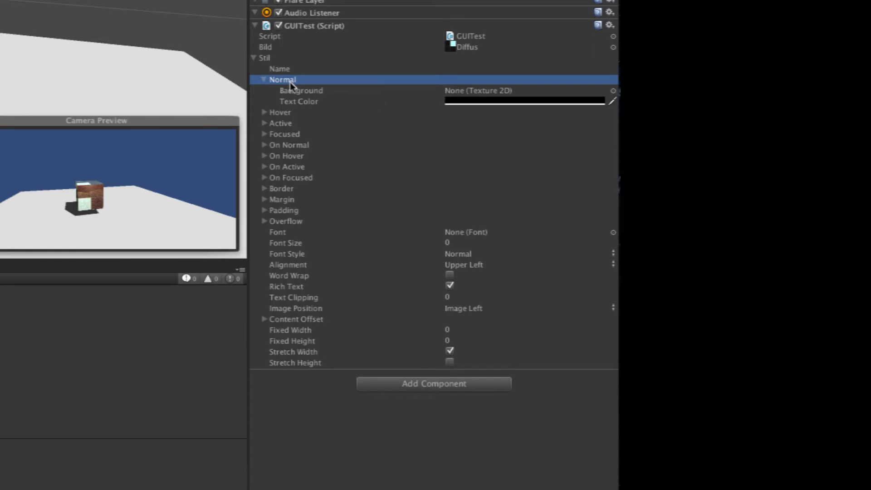
{"action": "left_click", "coordinate": [284, 82]}
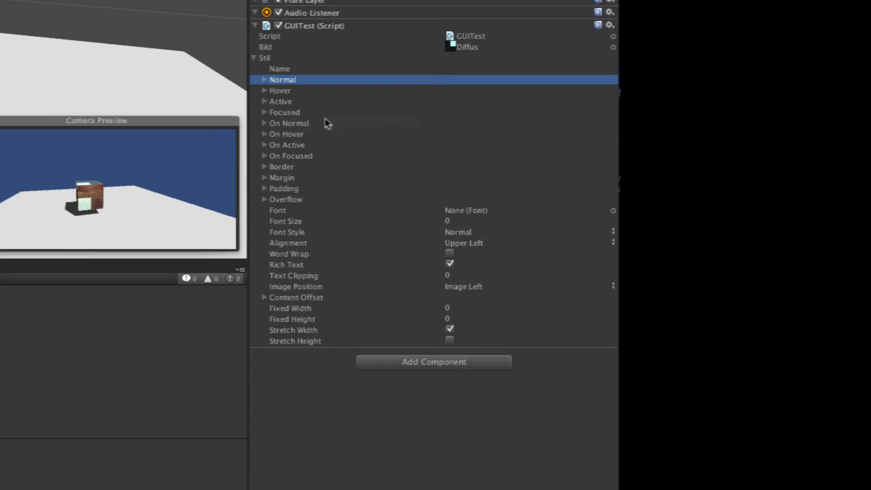
- Browse the Stil style's On states, Border, Margin and Padding foldouts
{"action": "left_click", "coordinate": [293, 122]}
{"action": "left_click", "coordinate": [295, 121]}
{"action": "left_click", "coordinate": [292, 135]}
{"action": "left_click", "coordinate": [292, 135]}
{"action": "left_click", "coordinate": [292, 134]}
{"action": "left_click", "coordinate": [292, 143]}
{"action": "left_click", "coordinate": [292, 144]}
{"action": "left_click", "coordinate": [290, 157]}
{"action": "left_click", "coordinate": [290, 157]}
{"action": "left_click", "coordinate": [289, 168]}
{"action": "left_click", "coordinate": [297, 168]}
{"action": "left_click", "coordinate": [299, 179]}
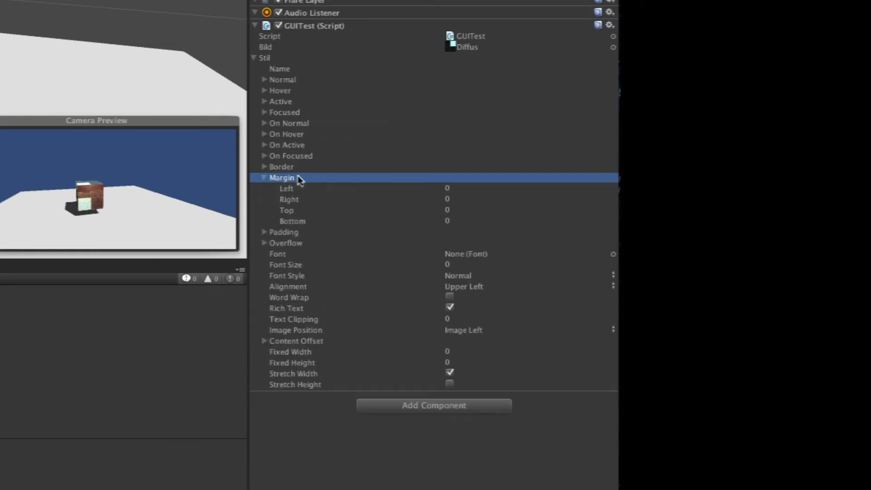
{"action": "left_click", "coordinate": [300, 178]}
{"action": "left_click", "coordinate": [297, 187]}
{"action": "left_click", "coordinate": [298, 188]}
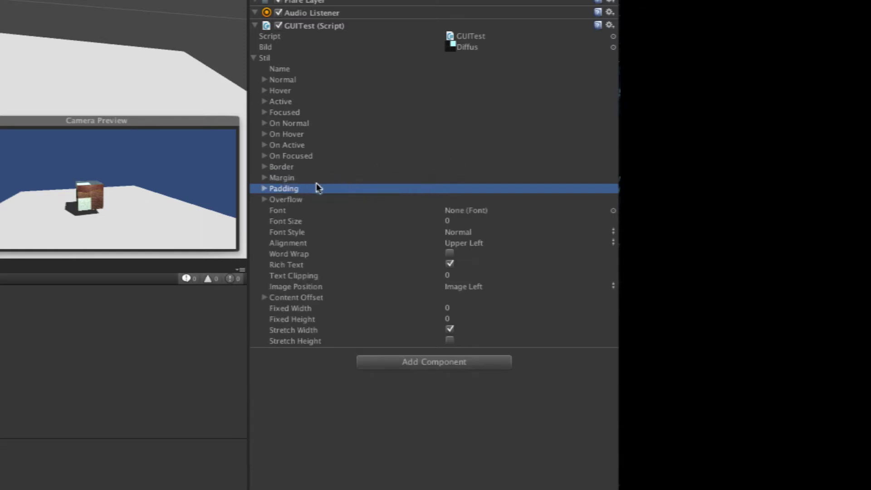
{"action": "left_click", "coordinate": [307, 186]}
{"action": "left_click", "coordinate": [294, 188]}
{"action": "left_click", "coordinate": [295, 189]}
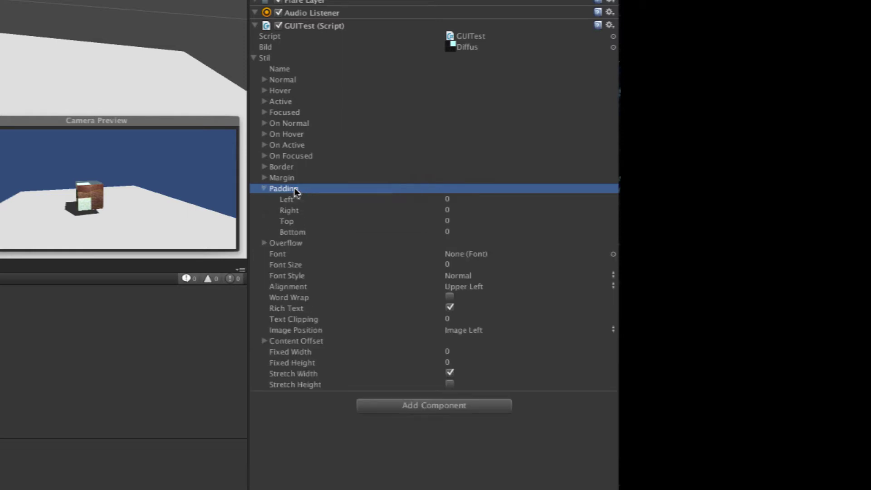
{"action": "left_click", "coordinate": [295, 189]}
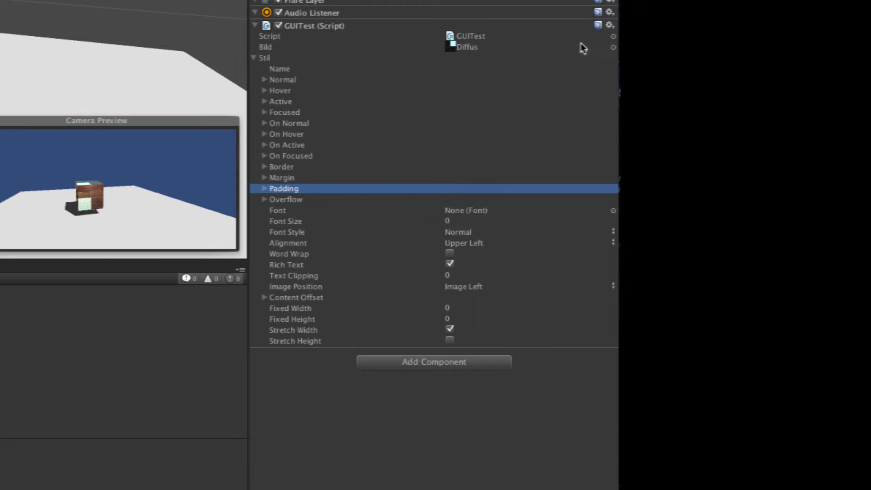
- Clear the Bild field to None (Texture 2D)
{"action": "left_click", "coordinate": [615, 52]}
{"action": "key", "text": "Left"}
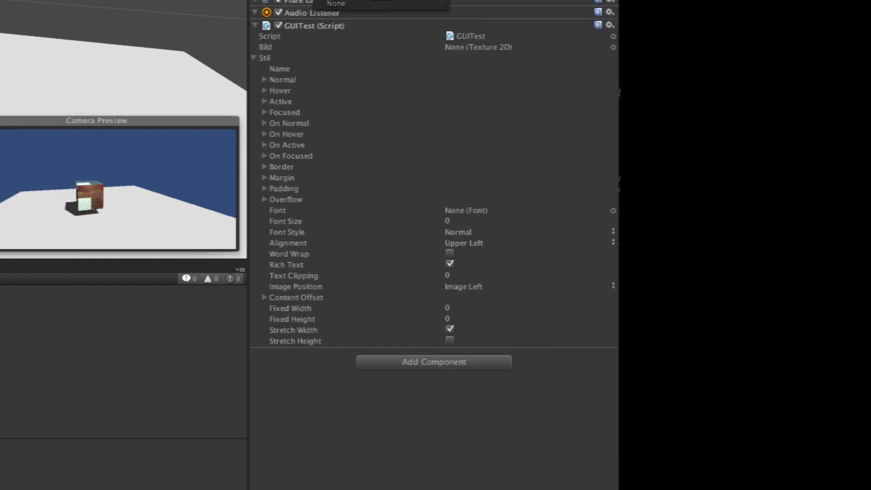
{"action": "key", "text": "Return"}
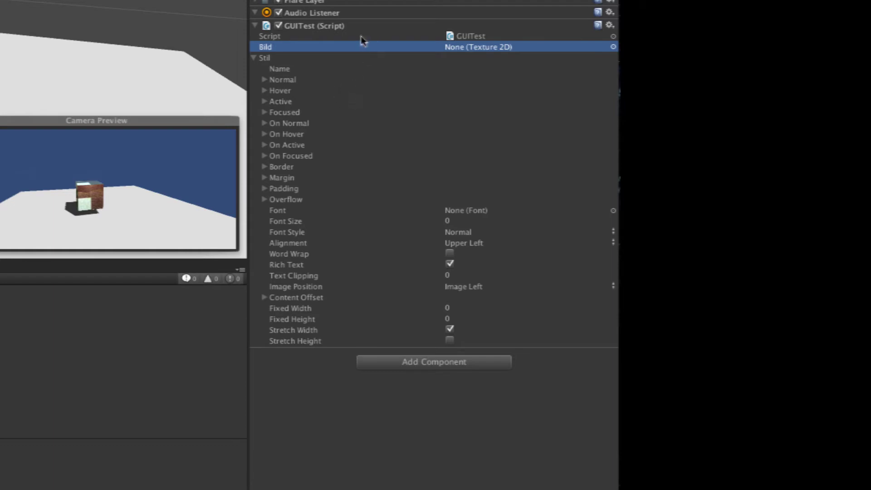
{"action": "left_click", "coordinate": [287, 57]}
{"action": "left_click", "coordinate": [267, 62]}
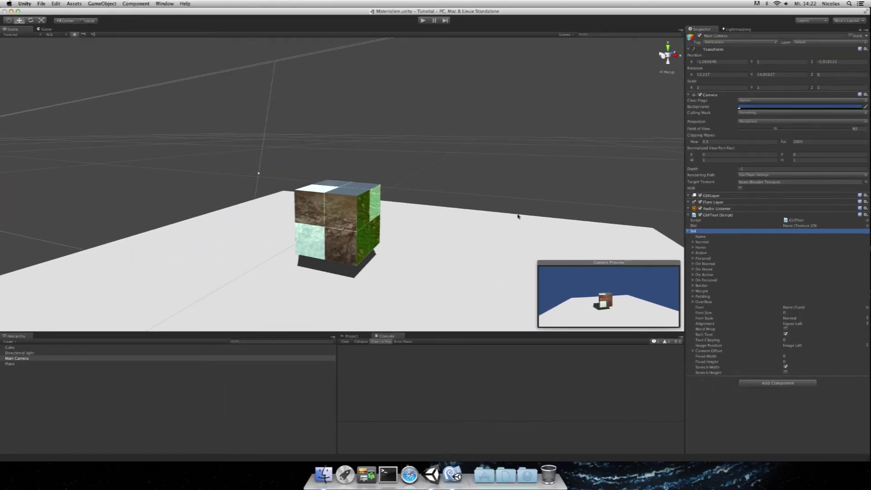
- From the Project tab, create a new GUI Skin asset in the Assets folder
{"action": "key", "text": "ctrl+Right"}
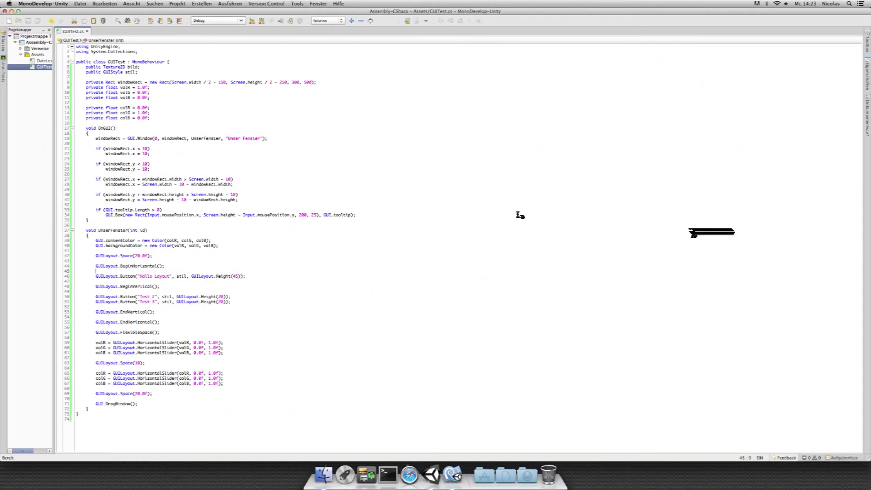
{"action": "key", "text": "ctrl+Left"}
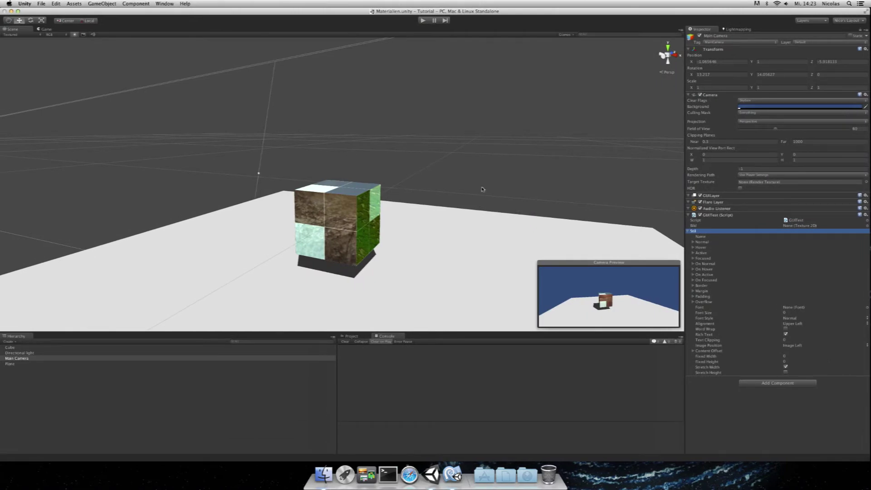
{"action": "left_click", "coordinate": [349, 336]}
{"action": "left_click", "coordinate": [494, 384]}
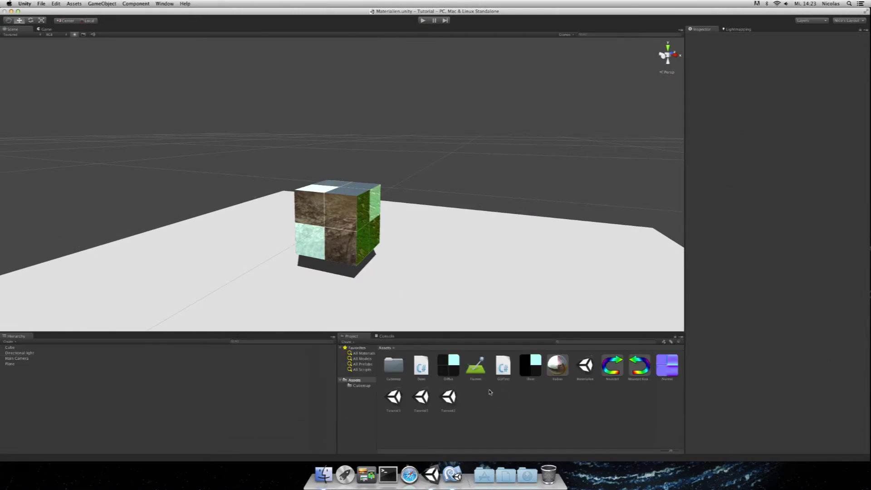
{"action": "right_click", "coordinate": [497, 399]}
{"action": "mouse_move", "coordinate": [520, 361]}
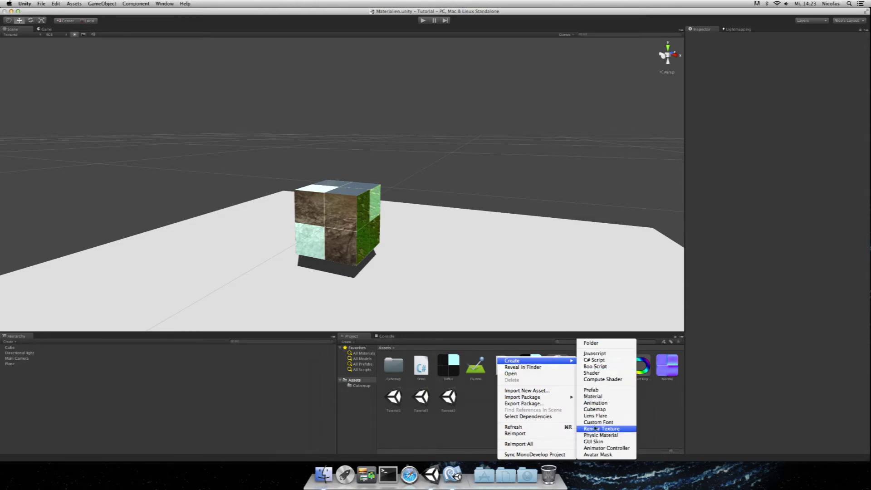
{"action": "left_click", "coordinate": [593, 441]}
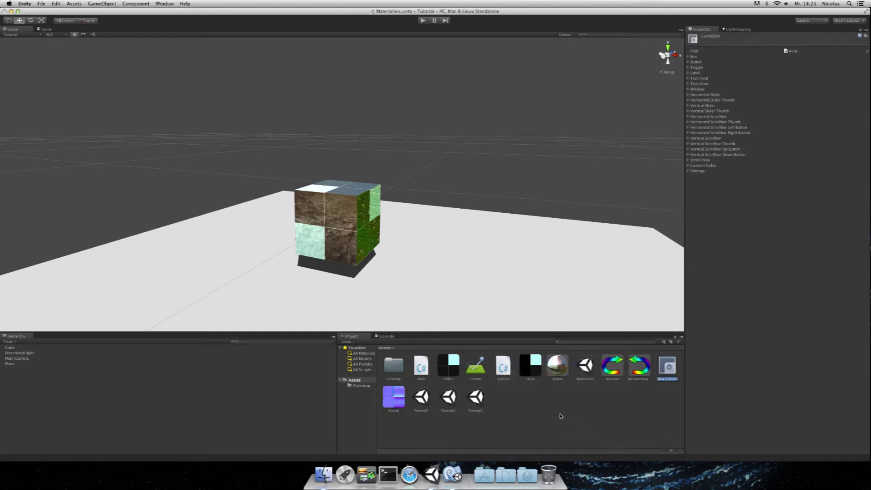
- Name the new skin UnserStyle and keep Arial as its font
{"action": "type", "text": "ui"}
{"action": "type", "text": "e"}
{"action": "key", "text": "Return"}
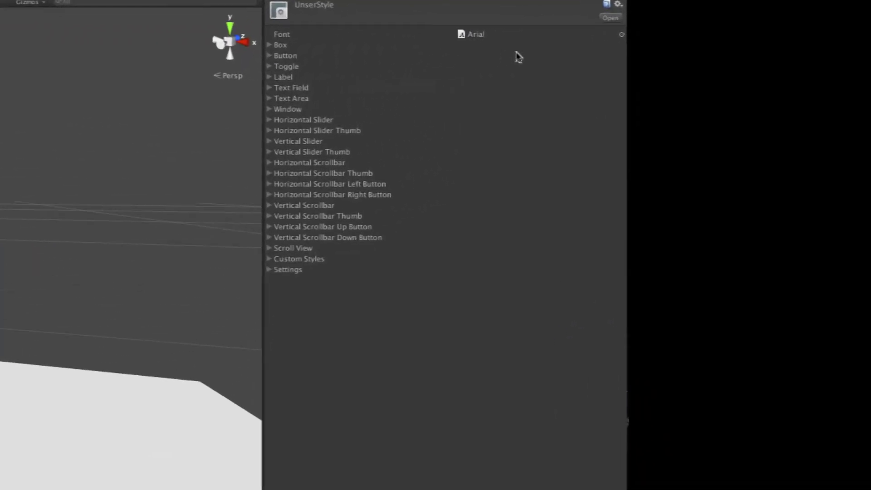
{"action": "left_click", "coordinate": [612, 34]}
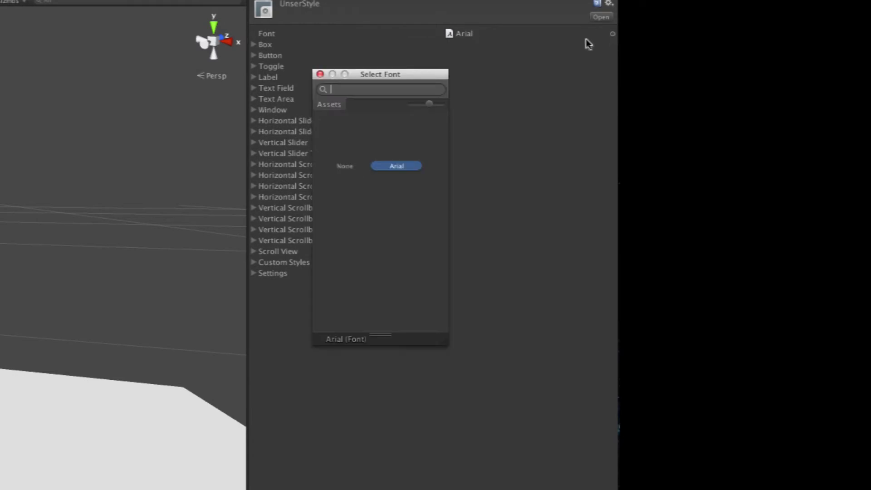
{"action": "left_click", "coordinate": [320, 74]}
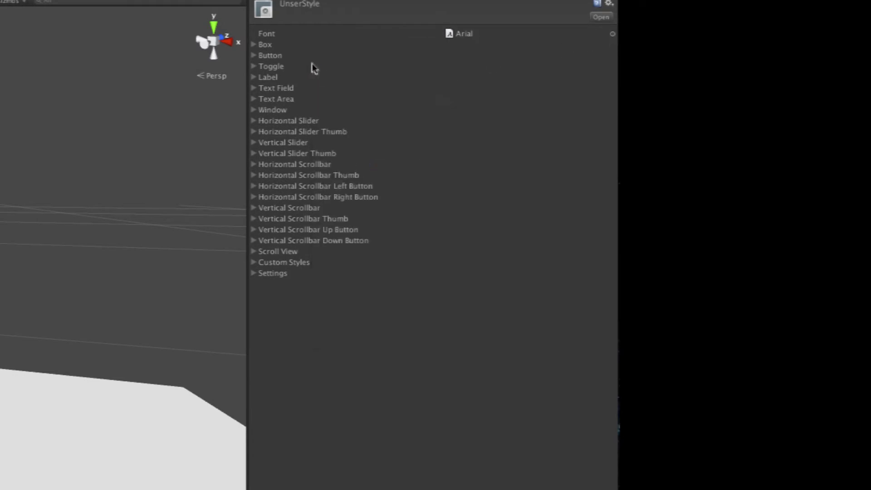
- Browse the skin's style list, then expand the Window style and its Normal state
{"action": "left_click", "coordinate": [254, 45]}
{"action": "left_click", "coordinate": [253, 45]}
{"action": "left_click", "coordinate": [278, 58]}
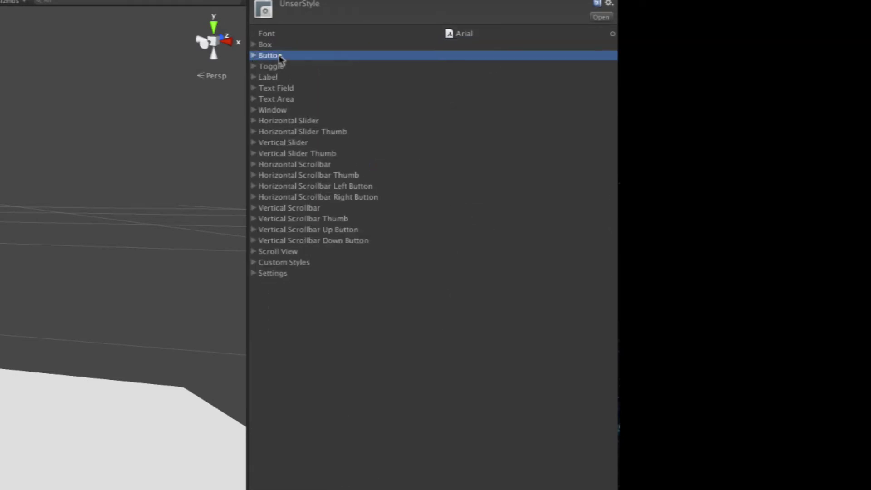
{"action": "left_click", "coordinate": [276, 58]}
{"action": "key", "text": "Down"}
{"action": "key", "text": "Down"}
{"action": "key", "text": "Down"}
{"action": "key", "text": "Down"}
{"action": "key", "text": "Down"}
{"action": "key", "text": "Down"}
{"action": "key", "text": "Down"}
{"action": "key", "text": "Down"}
{"action": "key", "text": "Down"}
{"action": "key", "text": "Down"}
{"action": "key", "text": "Down"}
{"action": "key", "text": "Down"}
{"action": "key", "text": "Down"}
{"action": "key", "text": "Down"}
{"action": "key", "text": "Up"}
{"action": "key", "text": "Up"}
{"action": "key", "text": "Right"}
{"action": "key", "text": "Left"}
{"action": "key", "text": "Up"}
{"action": "key", "text": "Up"}
{"action": "key", "text": "Up"}
{"action": "key", "text": "Up"}
{"action": "key", "text": "Up"}
{"action": "key", "text": "Up"}
{"action": "key", "text": "Up"}
{"action": "key", "text": "Right"}
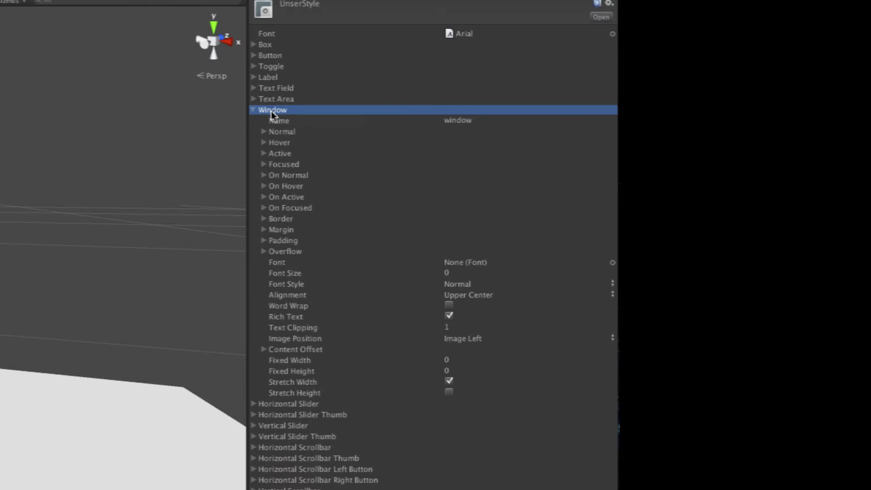
{"action": "left_click", "coordinate": [264, 132]}
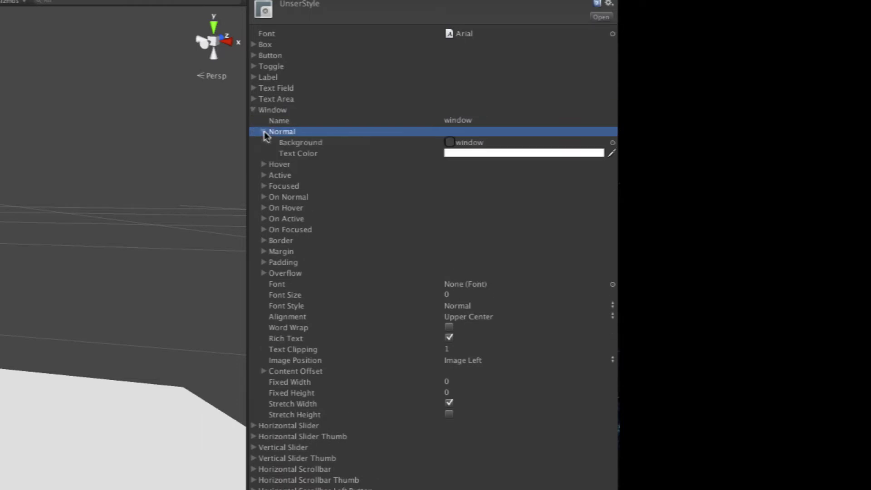
- Check the Window Normal background picker, keeping the window texture
{"action": "left_click", "coordinate": [612, 142]}
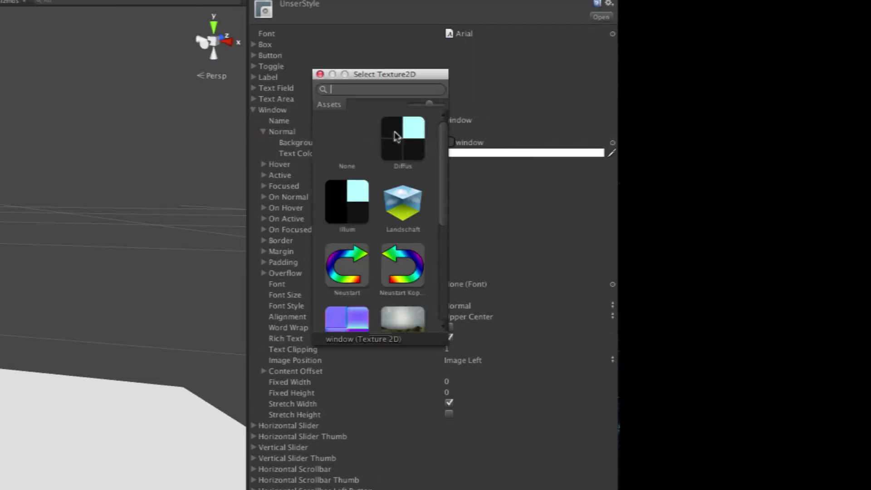
{"action": "scroll", "coordinate": [369, 186], "scroll_direction": "down", "scroll_amount": 5}
{"action": "scroll", "coordinate": [369, 186], "scroll_direction": "down", "scroll_amount": 1}
{"action": "scroll", "coordinate": [369, 187], "scroll_direction": "up", "scroll_amount": 6}
{"action": "left_click", "coordinate": [320, 74]}
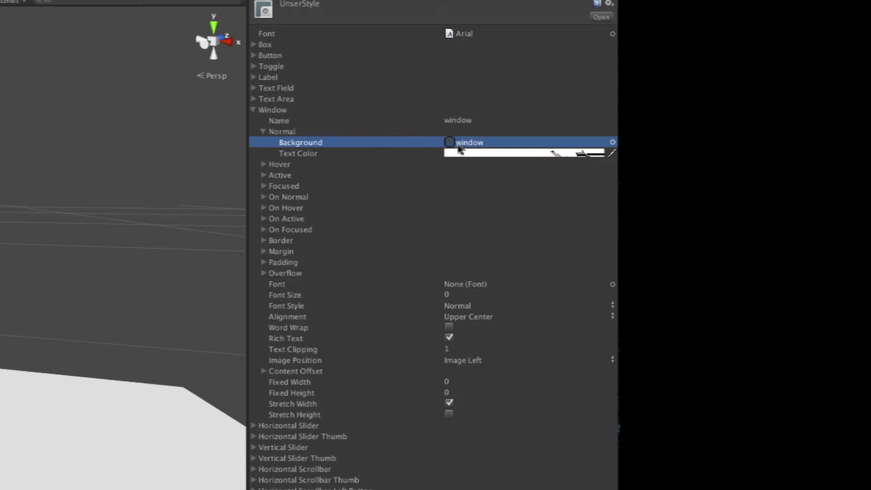
- Expand the Window style's Focused state and open its Text Color field
{"action": "left_click", "coordinate": [264, 132]}
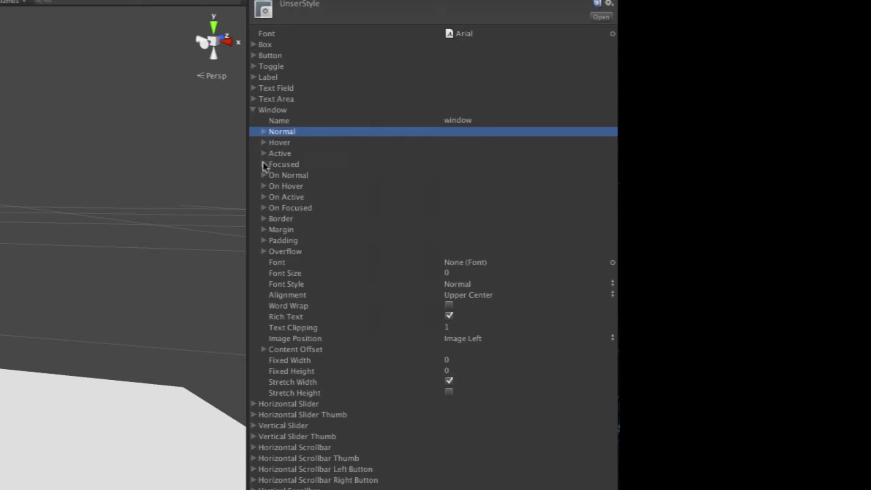
{"action": "left_click", "coordinate": [263, 164]}
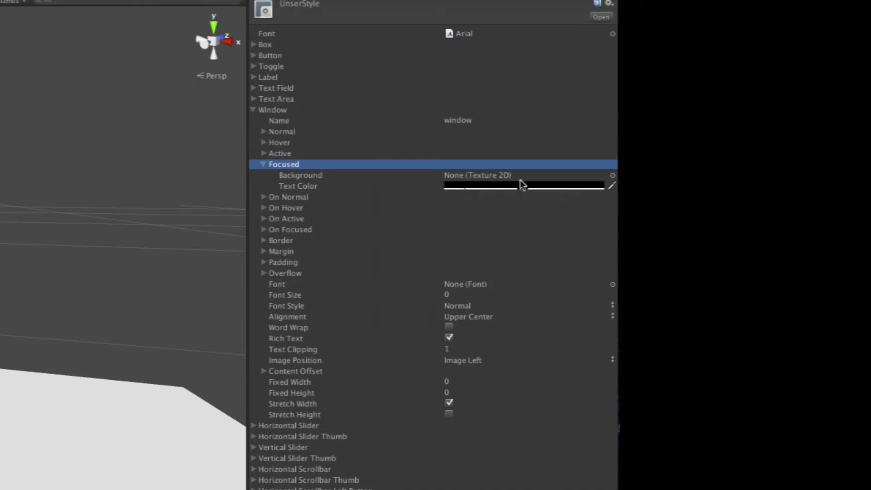
{"action": "left_click", "coordinate": [263, 131]}
{"action": "left_click", "coordinate": [263, 132]}
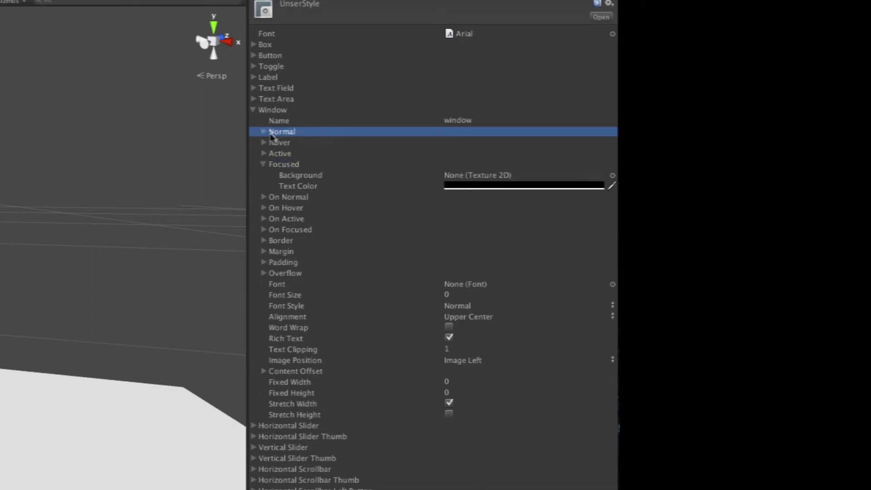
{"action": "left_click", "coordinate": [480, 186]}
- Set the UnserStyle Window's Focused text colour to red
{"action": "left_click", "coordinate": [283, 16]}
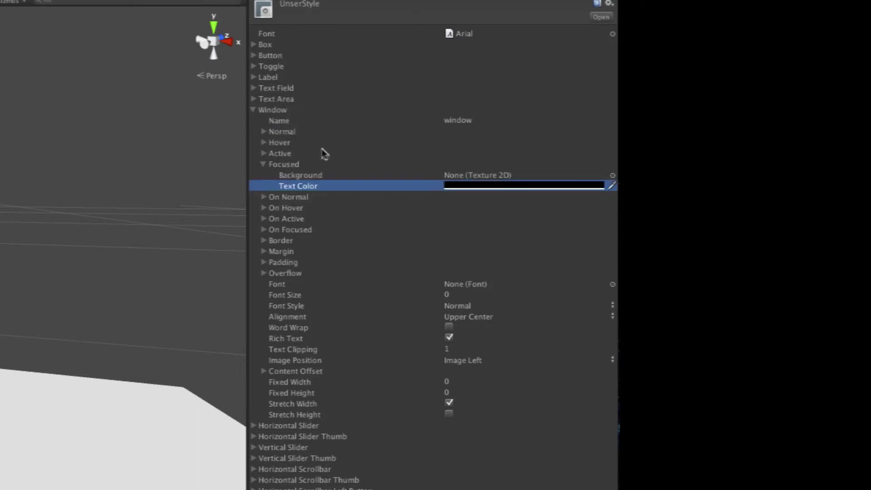
{"action": "left_click", "coordinate": [467, 185]}
{"action": "left_click_drag", "start_coordinate": [365, 142], "coordinate": [398, 68]}
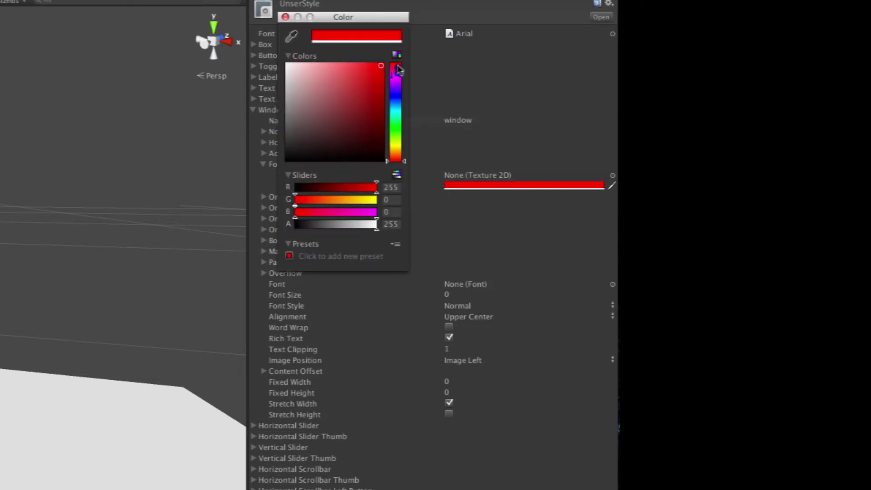
{"action": "left_click", "coordinate": [285, 18]}
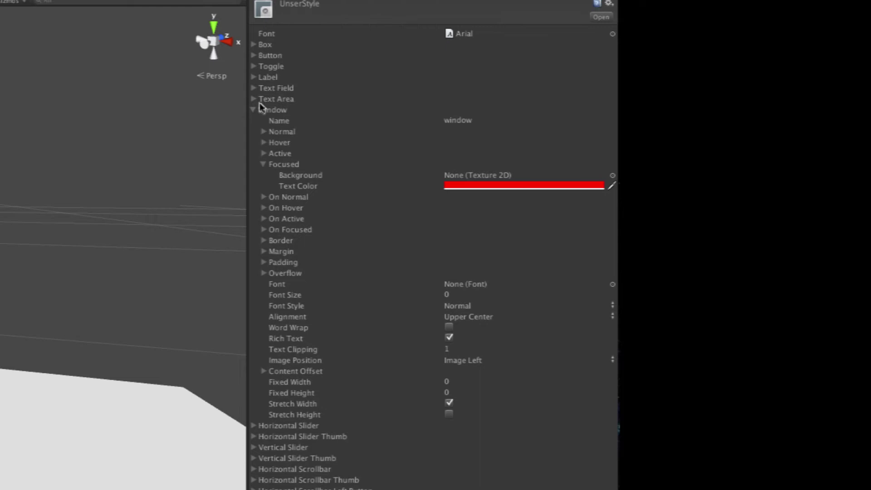
- Set the Window's Normal text colour to blue, then deselect the UnserStyle skin
{"action": "left_click", "coordinate": [263, 131]}
{"action": "left_click", "coordinate": [479, 154]}
{"action": "left_click", "coordinate": [363, 125]}
{"action": "left_click_drag", "start_coordinate": [364, 126], "coordinate": [381, 80]}
{"action": "left_click", "coordinate": [395, 99]}
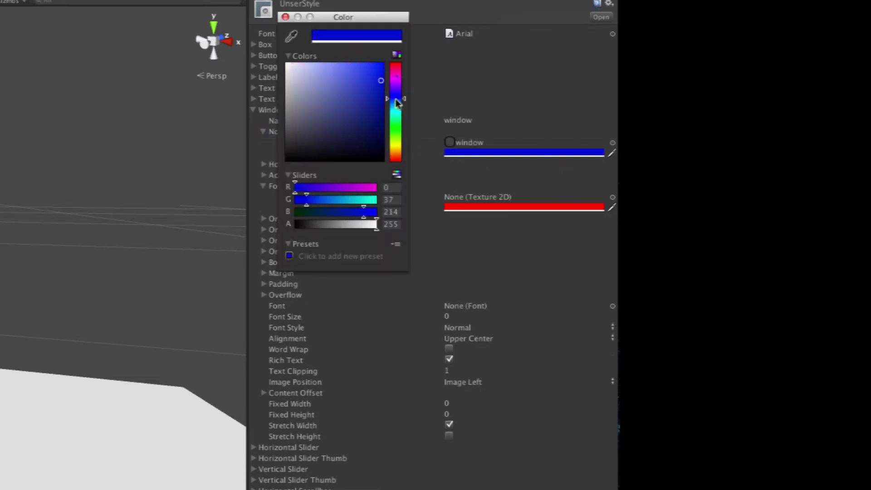
{"action": "left_click", "coordinate": [285, 17]}
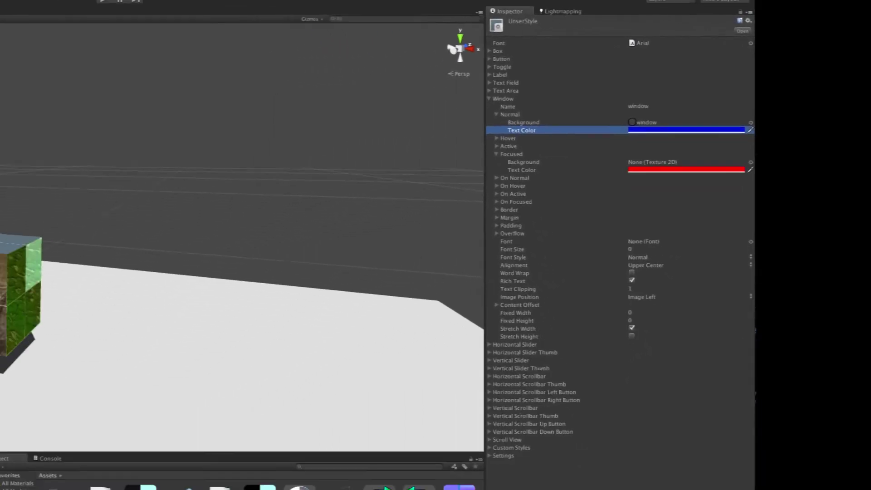
{"action": "left_click", "coordinate": [571, 387]}
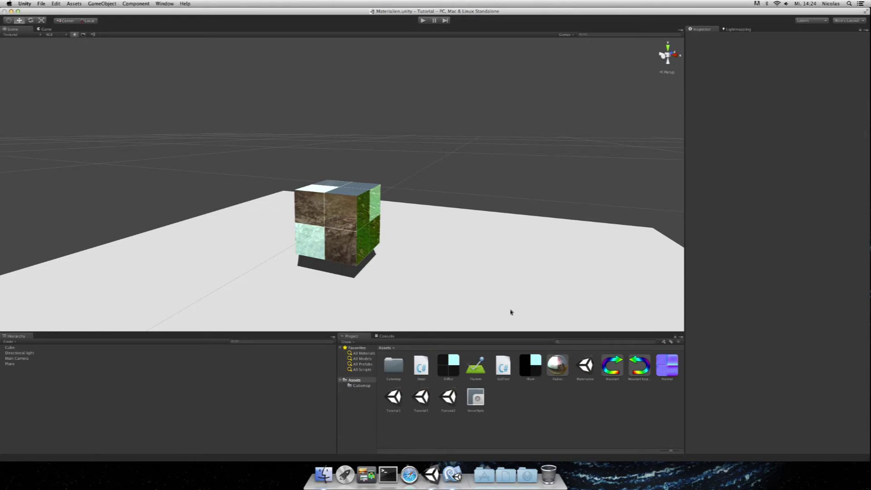
- In GUITest.cs, remove the 'stil,' argument from the button calls
{"action": "key", "text": "super+Tab"}
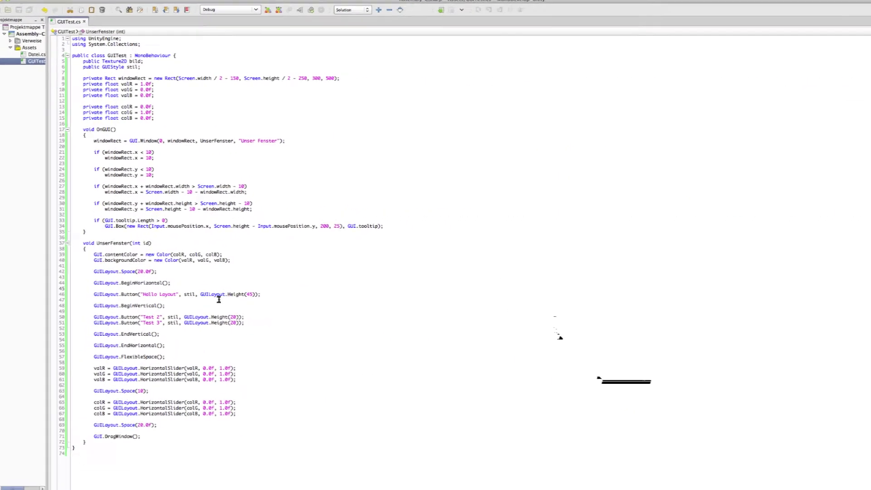
{"action": "left_click_drag", "start_coordinate": [186, 276], "coordinate": [174, 276]}
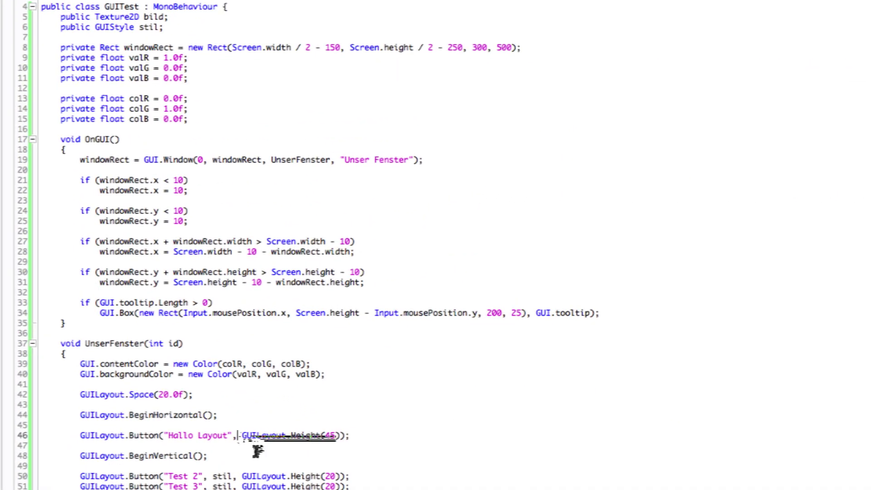
{"action": "left_click_drag", "start_coordinate": [240, 437], "coordinate": [210, 476]}
{"action": "key", "text": "Delete"}
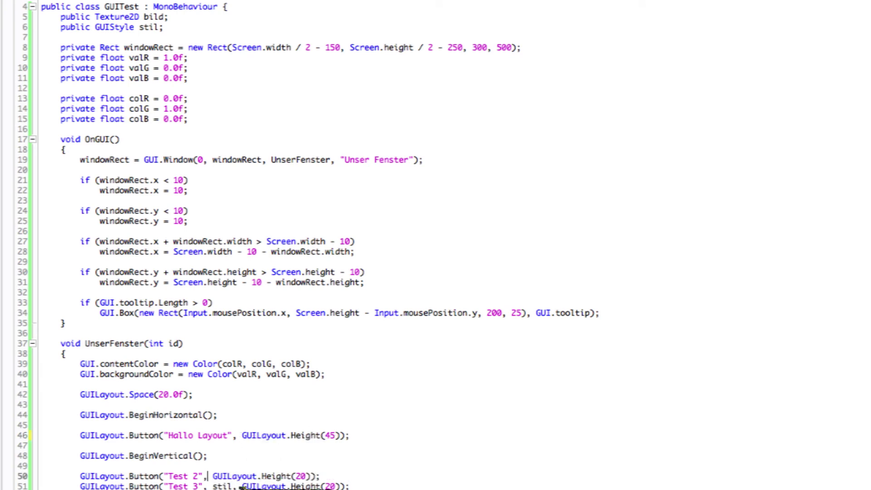
{"action": "left_click", "coordinate": [248, 344]}
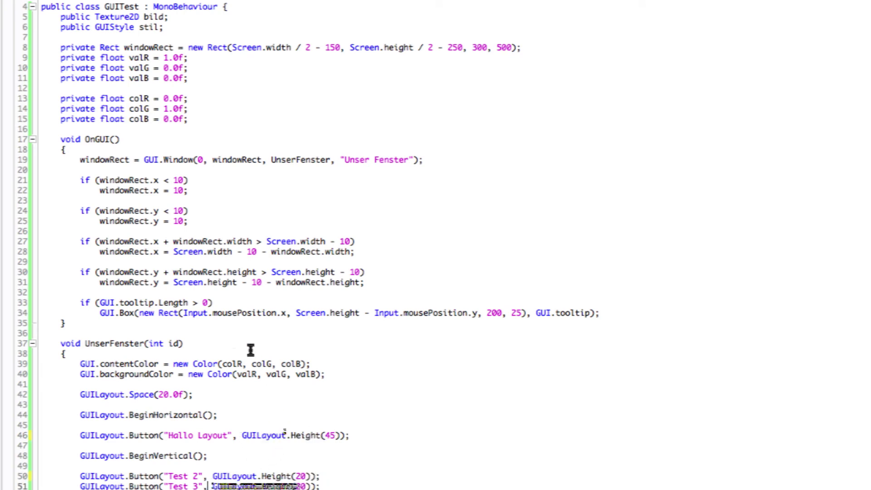
- Change the stil field's type from GUIStyle to GUISkin
{"action": "double_click", "coordinate": [121, 26]}
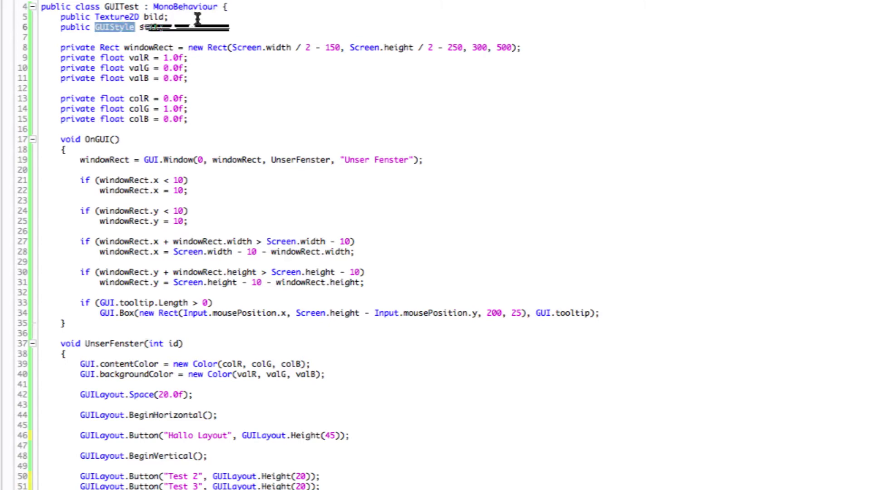
{"action": "type", "text": "GUIS"}
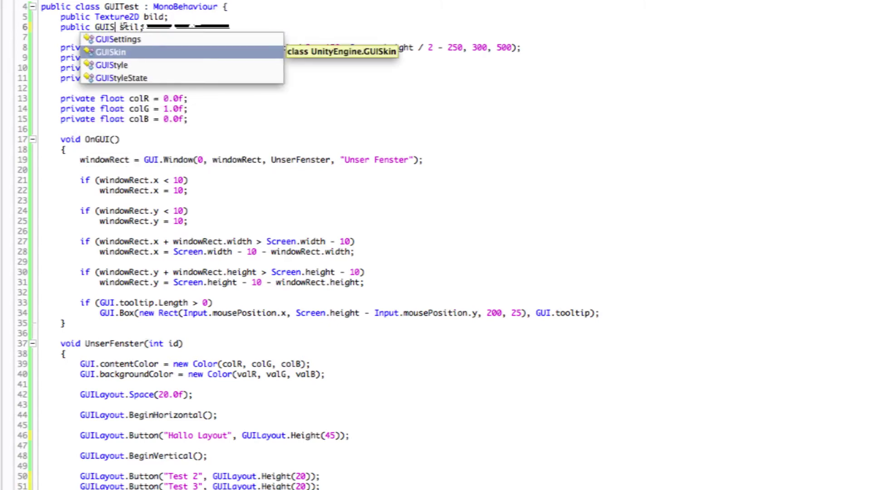
{"action": "key", "text": "Return"}
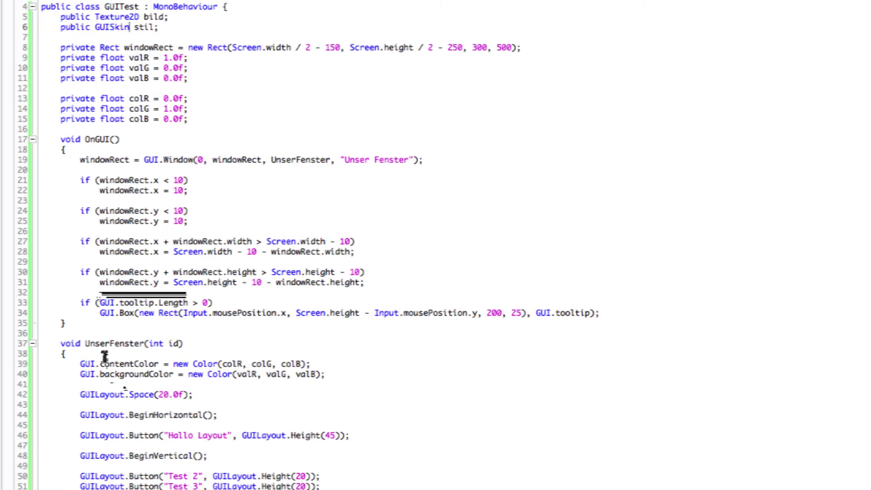
- Comment out the contentColor and backgroundColor lines and add 'GUI.skin = stil;' at the top of UnserFenster
{"action": "left_click", "coordinate": [179, 354]}
{"action": "key", "text": "Return"}
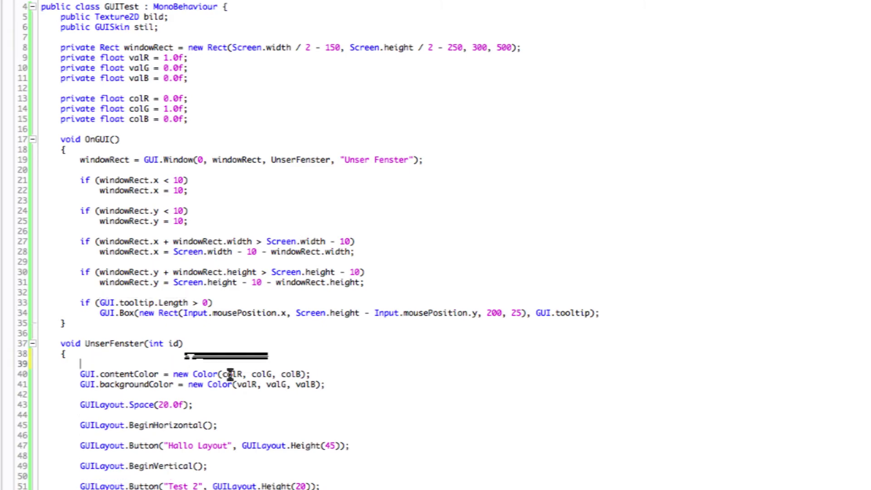
{"action": "left_click_drag", "start_coordinate": [344, 384], "coordinate": [141, 374]}
{"action": "left_click", "coordinate": [80, 374]}
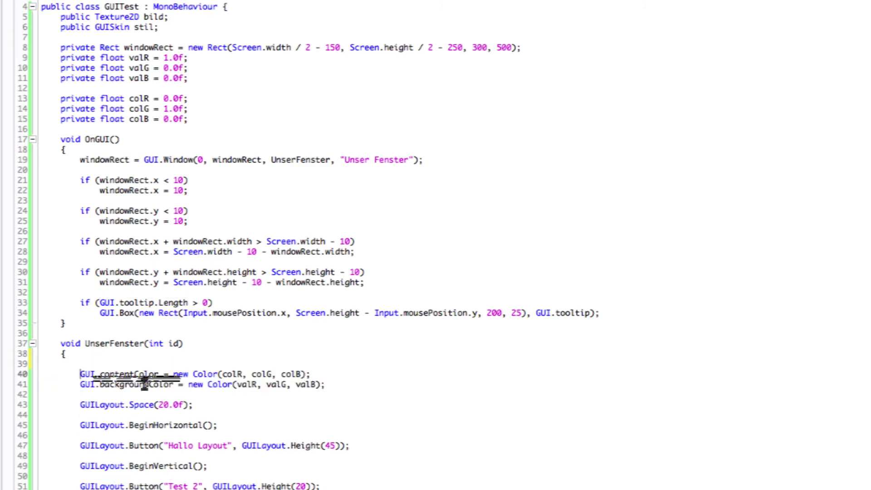
{"action": "type", "text": "//"}
{"action": "left_click", "coordinate": [80, 384]}
{"action": "type", "text": "//"}
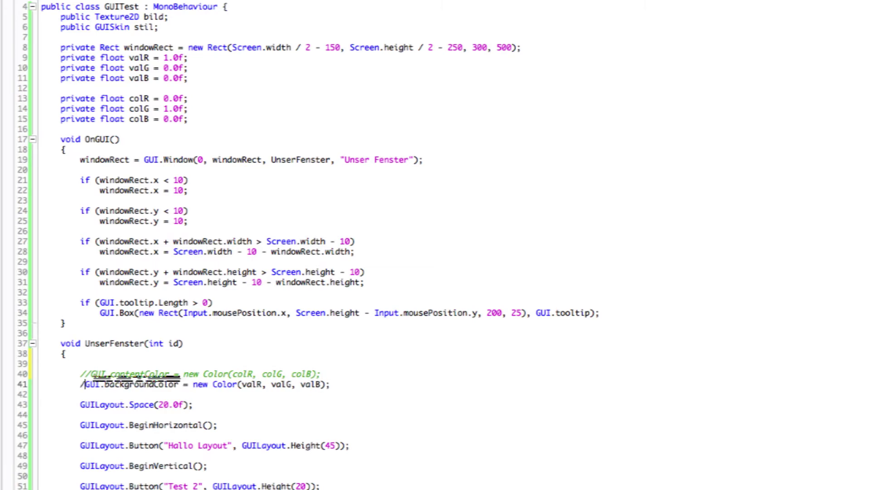
{"action": "left_click", "coordinate": [81, 363]}
{"action": "type", "text": "GUI"}
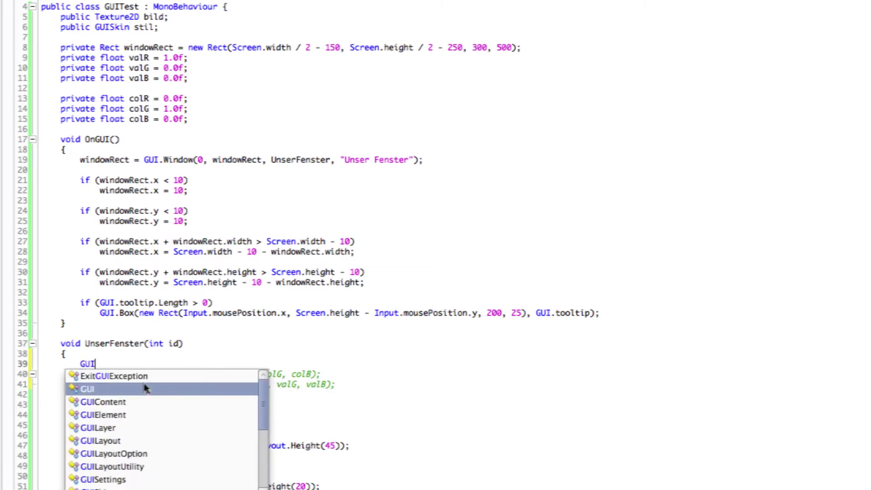
{"action": "type", "text": ".skin = stil;"}
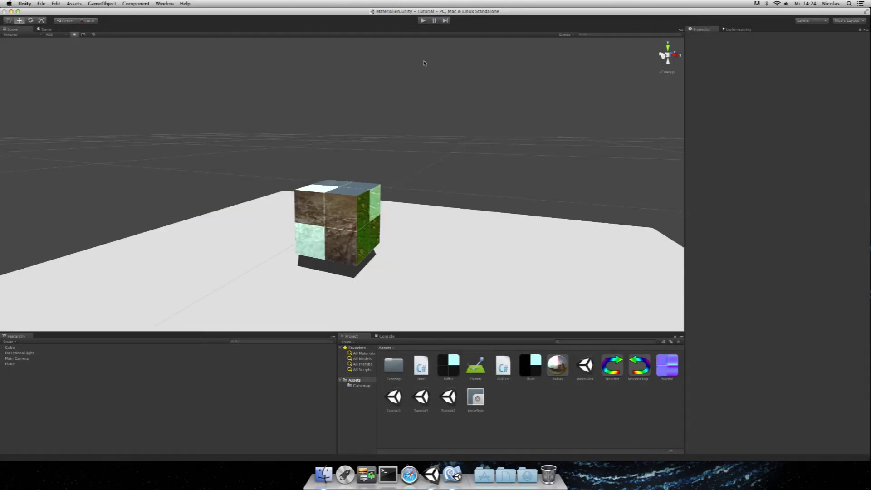
{"action": "left_click", "coordinate": [424, 21]}
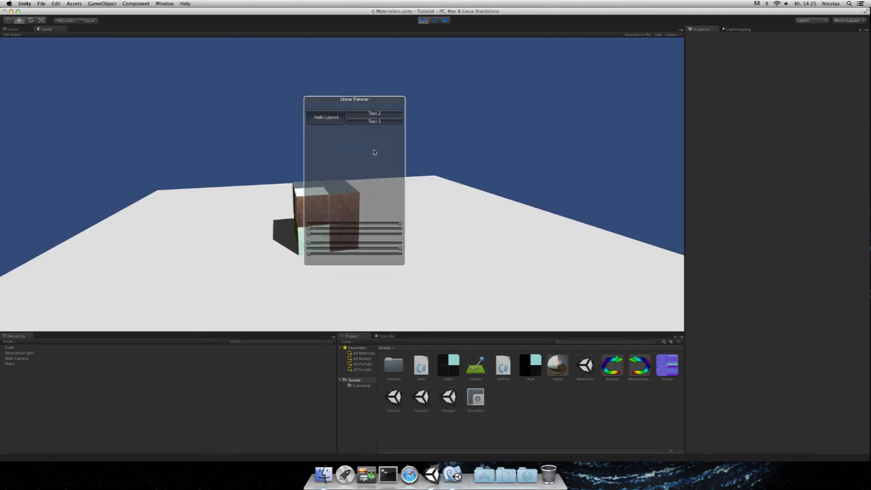
{"action": "left_click", "coordinate": [423, 20]}
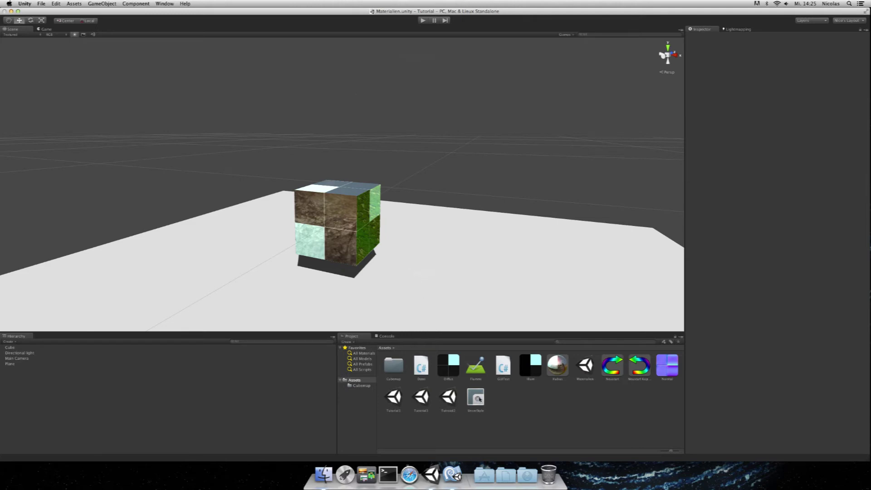
{"action": "left_click", "coordinate": [477, 398]}
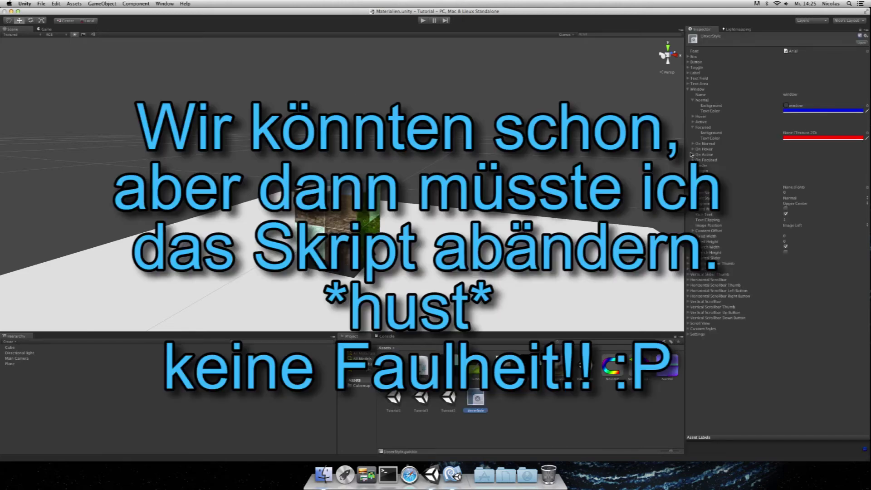
- Set the UnserStyle Button's Hover text colour to red
{"action": "left_click", "coordinate": [688, 90]}
{"action": "left_click", "coordinate": [688, 62]}
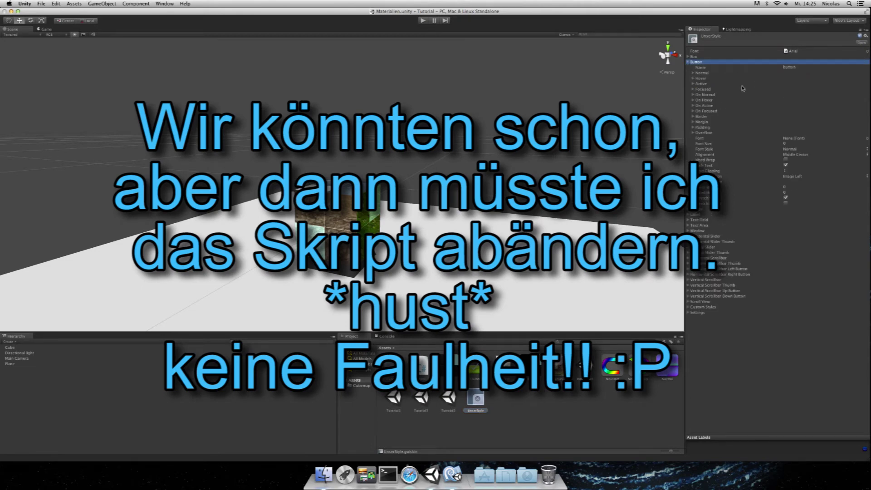
{"action": "left_click", "coordinate": [692, 73]}
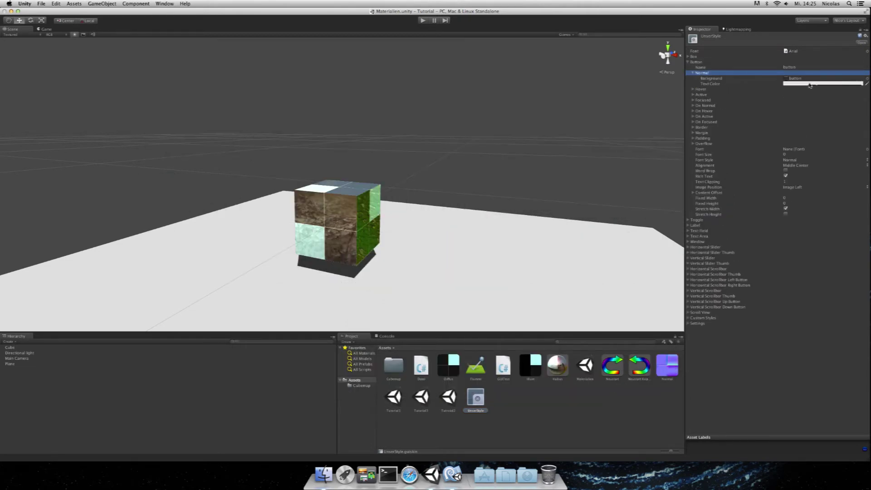
{"action": "left_click", "coordinate": [693, 72]}
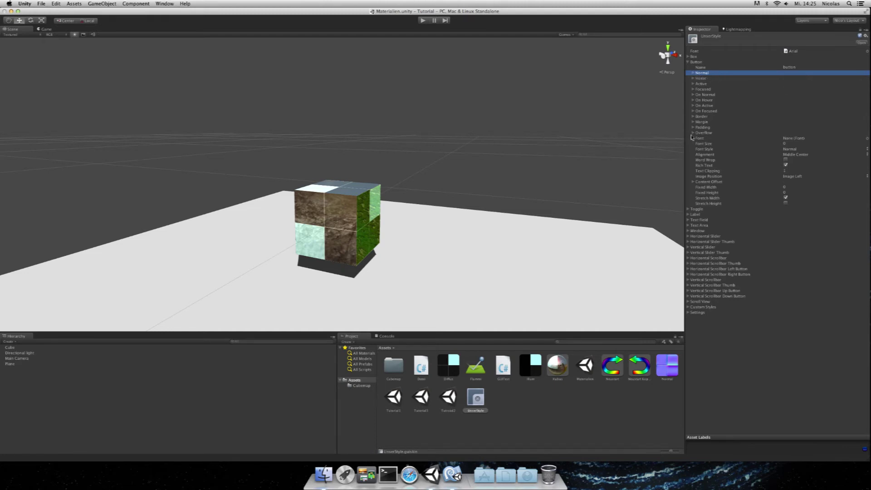
{"action": "left_click", "coordinate": [692, 73]}
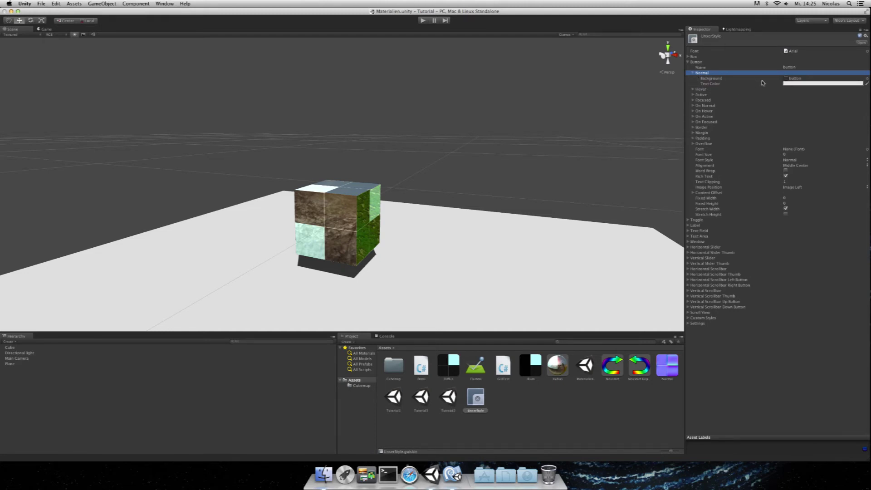
{"action": "left_click", "coordinate": [692, 73]}
{"action": "left_click", "coordinate": [692, 79]}
{"action": "left_click", "coordinate": [693, 79]}
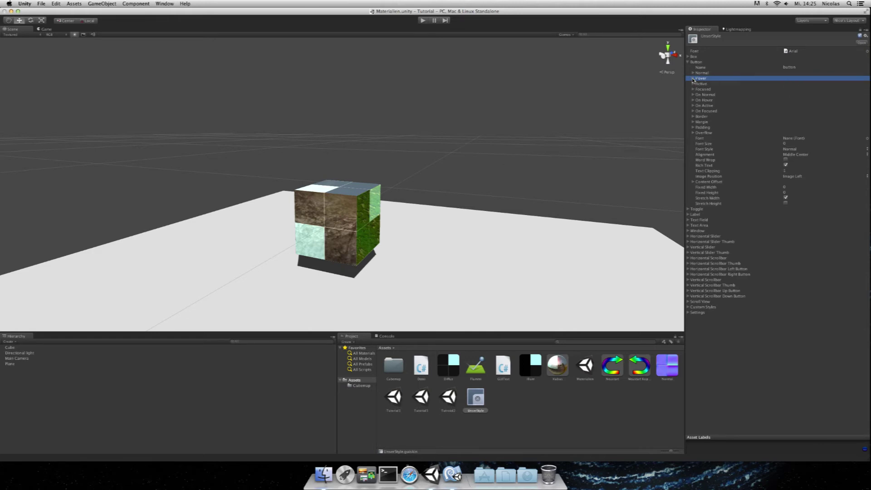
{"action": "left_click", "coordinate": [693, 79]}
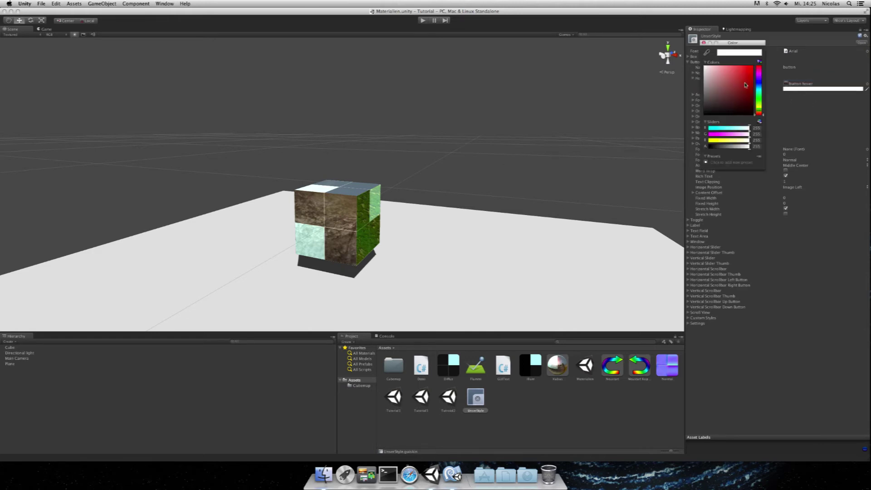
{"action": "left_click", "coordinate": [747, 84]}
{"action": "left_click", "coordinate": [704, 42]}
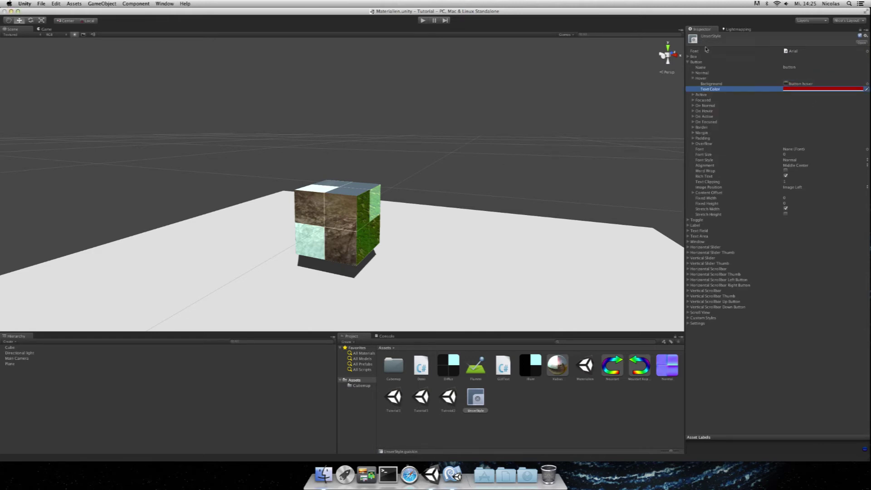
- Set the Button's Active text colour to orange, then deselect the skin
{"action": "left_click", "coordinate": [693, 78]}
{"action": "left_click", "coordinate": [693, 84]}
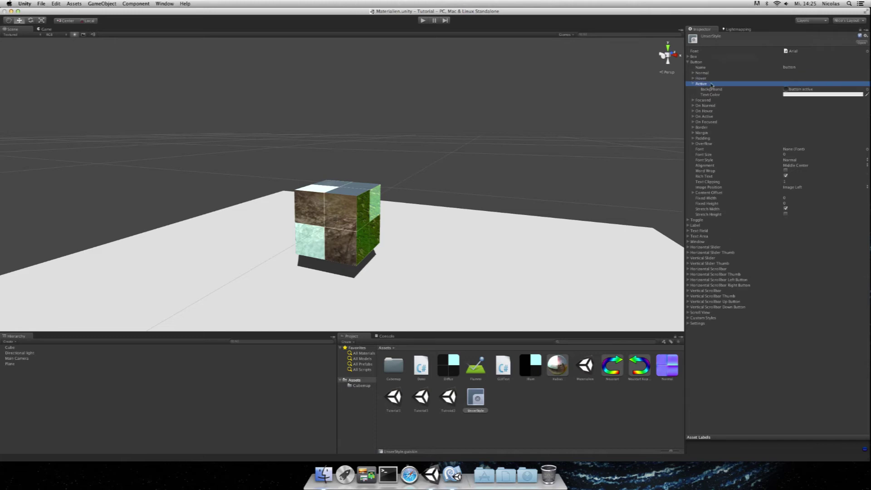
{"action": "left_click", "coordinate": [801, 94]}
{"action": "left_click", "coordinate": [759, 110]}
{"action": "left_click", "coordinate": [752, 66]}
{"action": "left_click", "coordinate": [705, 42]}
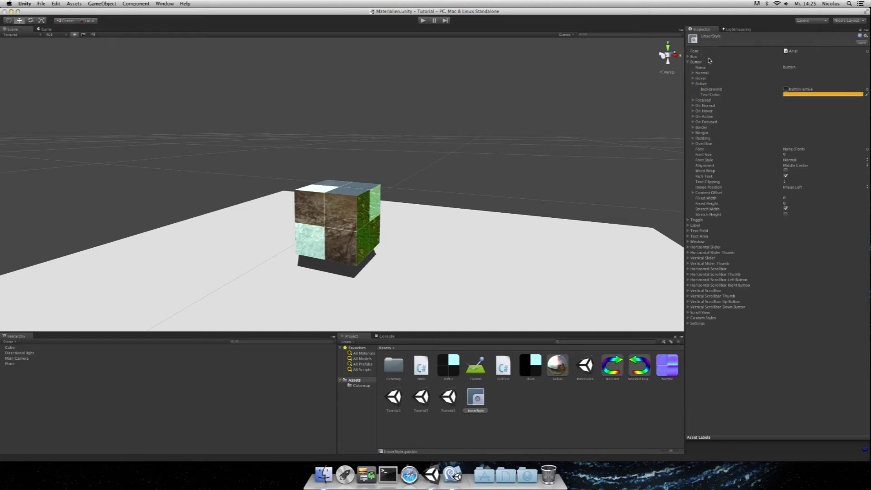
{"action": "left_click", "coordinate": [693, 84]}
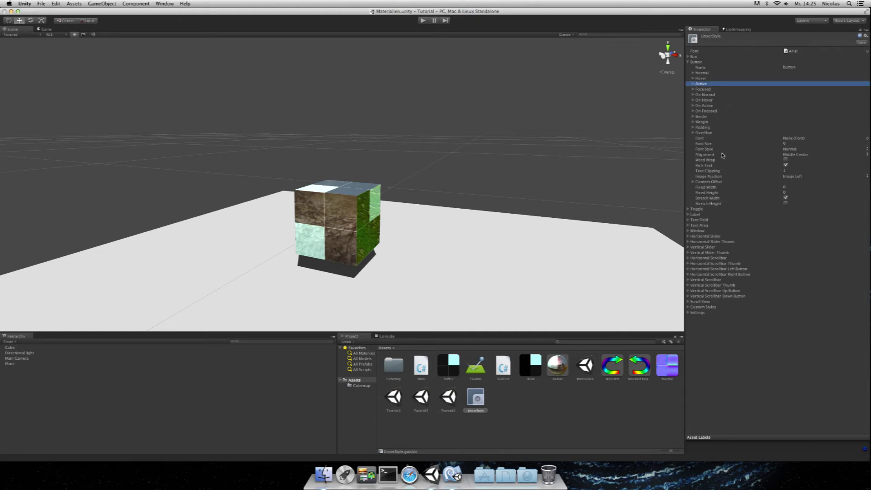
{"action": "left_click", "coordinate": [598, 408]}
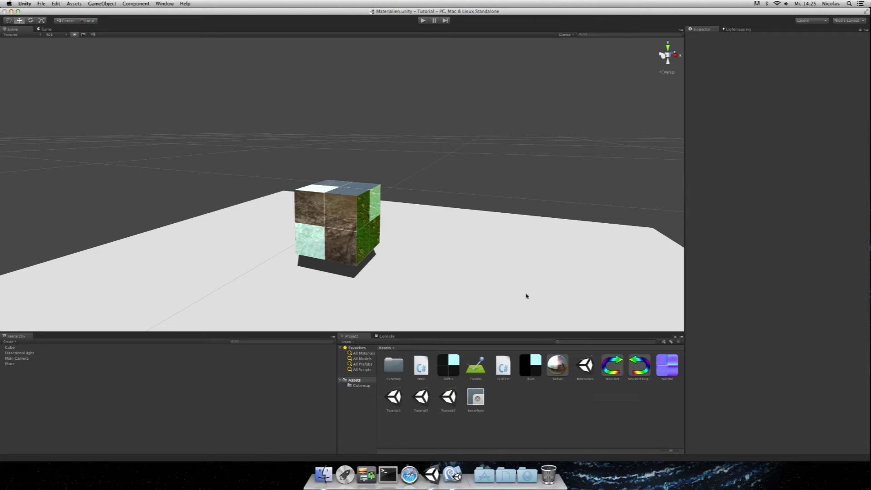
- Run and stop a preview of the styled window, then return to GUITest.cs in MonoDevelop
{"action": "left_click", "coordinate": [421, 21]}
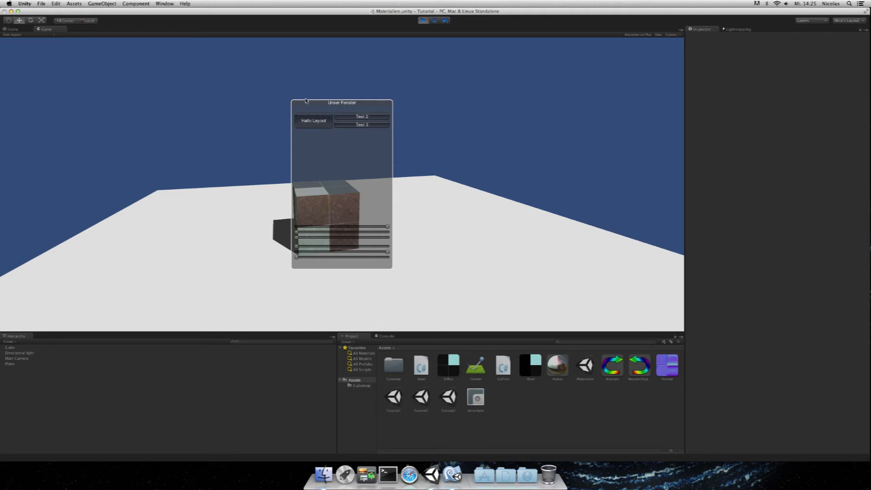
{"action": "left_click", "coordinate": [421, 21]}
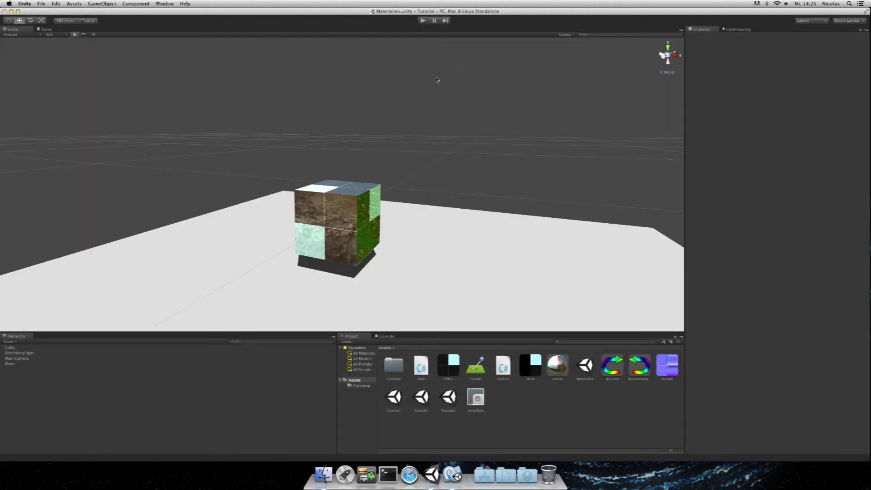
{"action": "key", "text": "super+Tab"}
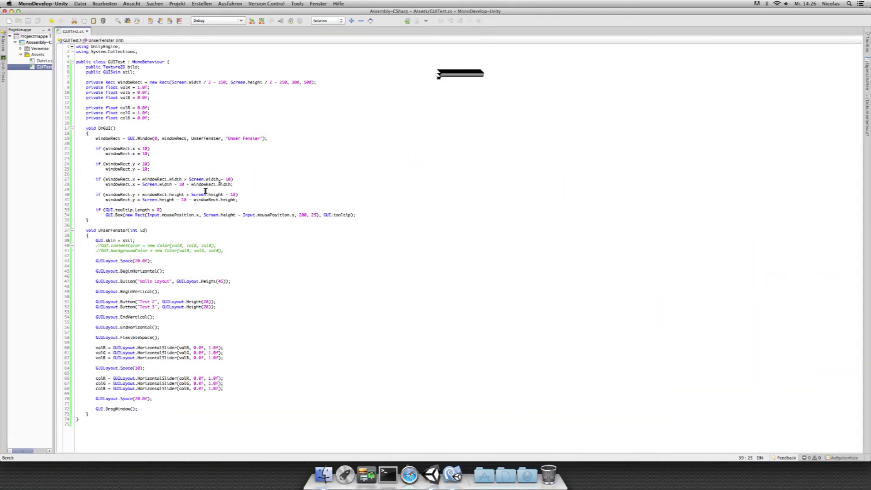
- Retype line 39 as 'GUI.skin = stil;', save GUITest.cs and go back to Unity
{"action": "left_click_drag", "start_coordinate": [147, 238], "coordinate": [96, 240]}
{"action": "type", "text": "G"}
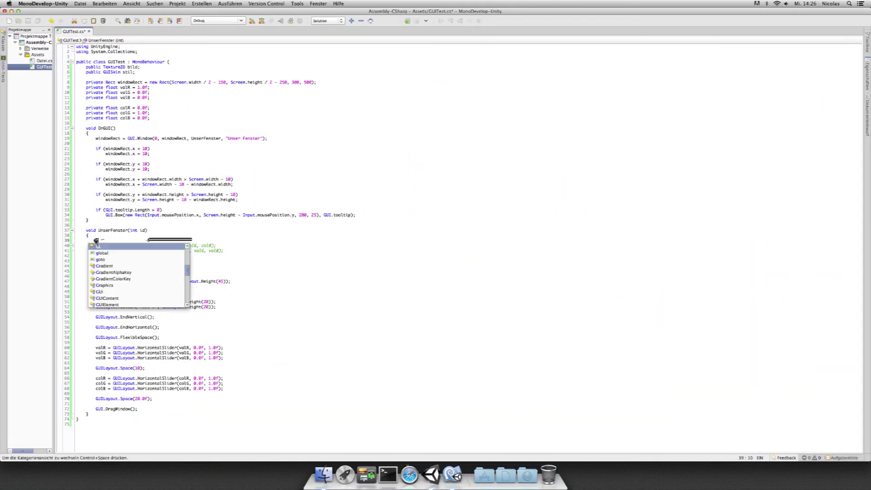
{"action": "type", "text": "UILay"}
{"action": "key", "text": "Return"}
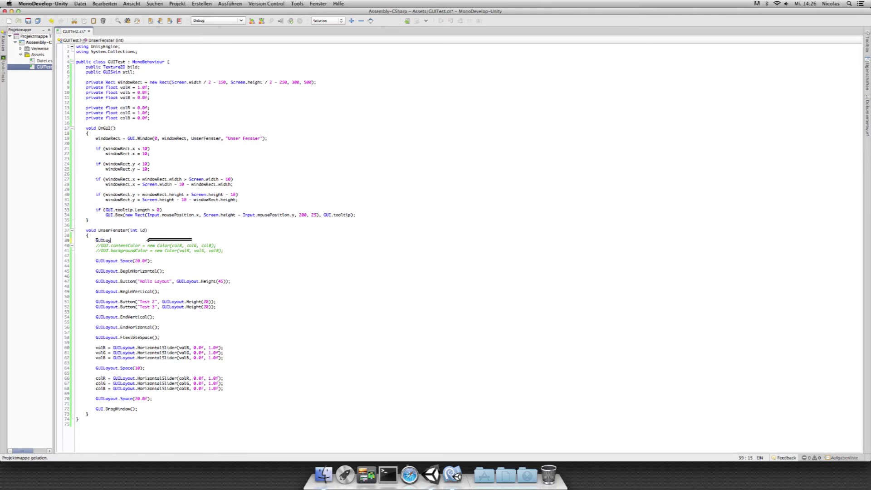
{"action": "type", "text": "out.s"}
{"action": "key", "text": "BackSpace"}
{"action": "key", "text": "BackSpace"}
{"action": "key", "text": "BackSpace"}
{"action": "key", "text": "BackSpace"}
{"action": "type", "text": "ski"}
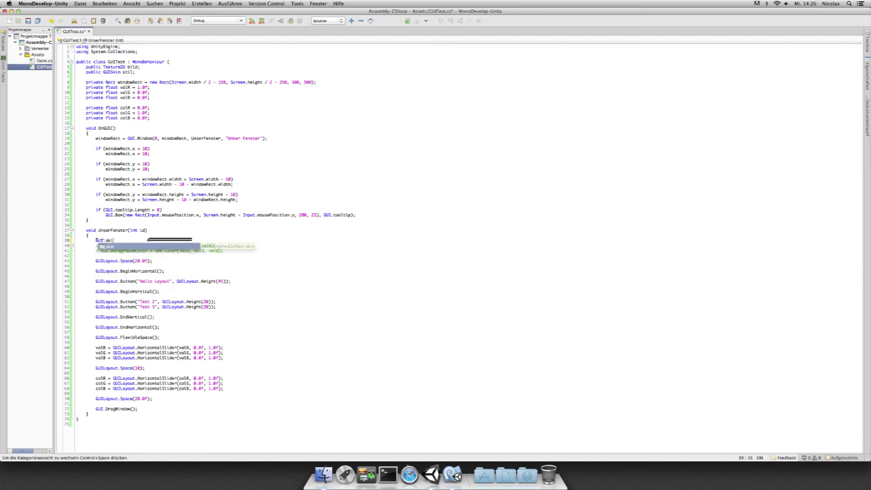
{"action": "type", "text": "n = stil;"}
{"action": "key", "text": "super+s"}
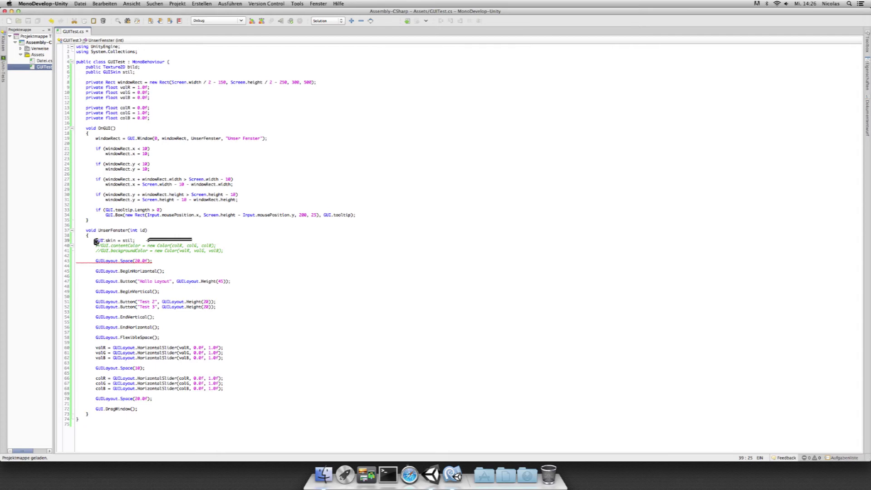
{"action": "key", "text": "ctrl+Left"}
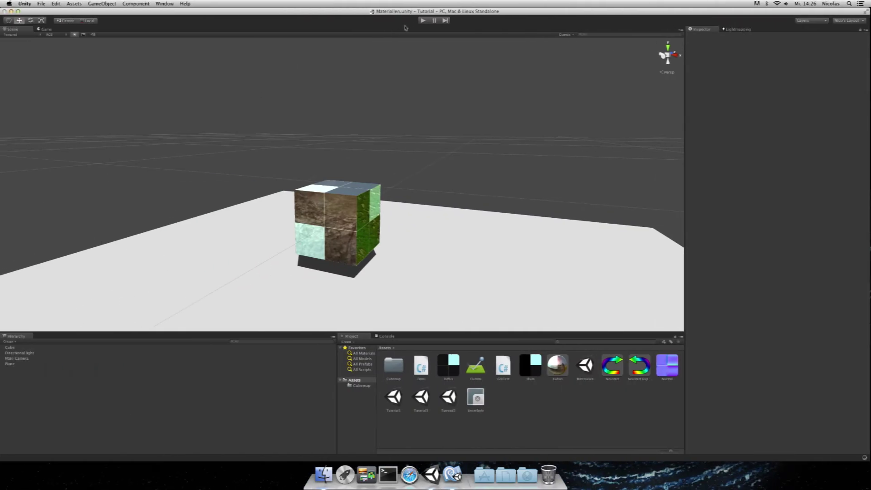
{"action": "left_click", "coordinate": [422, 22]}
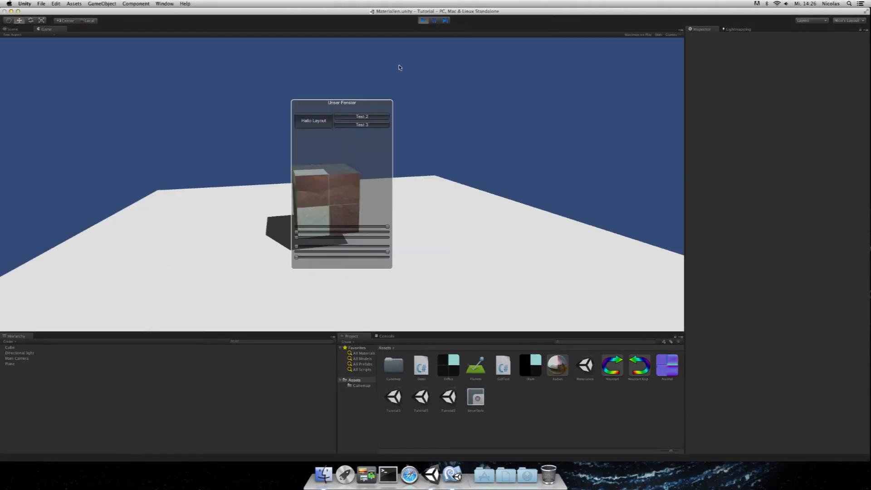
{"action": "left_click", "coordinate": [422, 20]}
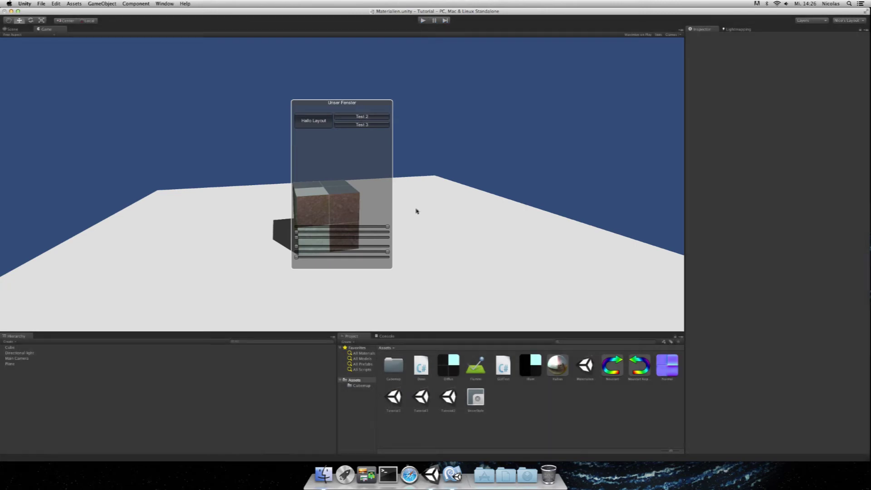
{"action": "key", "text": "ctrl+Right"}
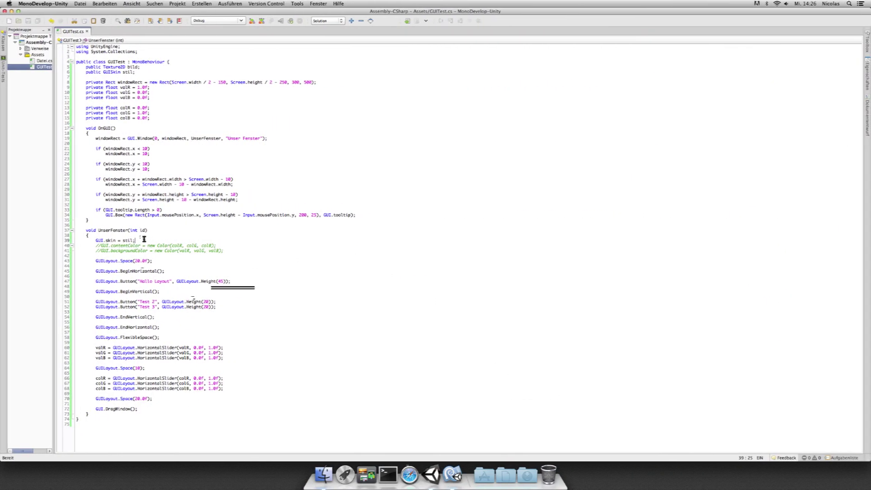
{"action": "left_click_drag", "start_coordinate": [136, 240], "coordinate": [76, 240]}
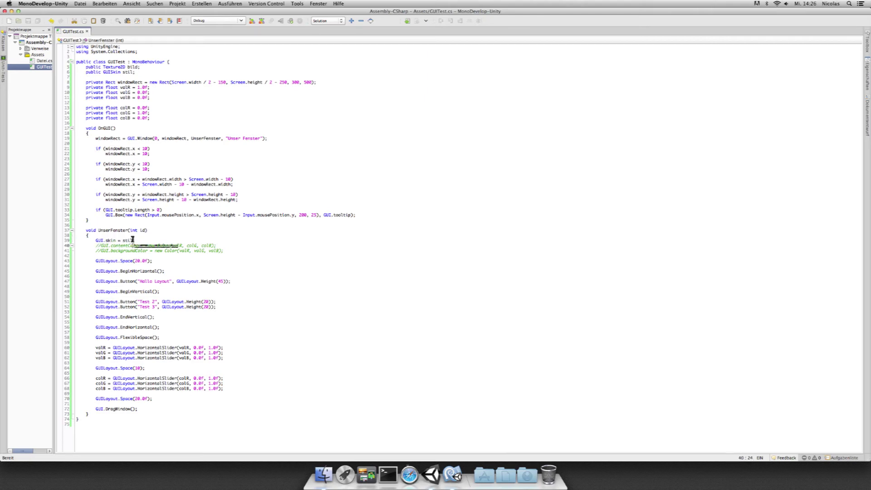
{"action": "mouse_move", "coordinate": [134, 246]}
{"action": "left_mouse_down"}
{"action": "mouse_move", "coordinate": [76, 243]}
{"action": "mouse_move", "coordinate": [168, 245]}
{"action": "left_mouse_up"}
{"action": "key", "text": "super+Tab"}
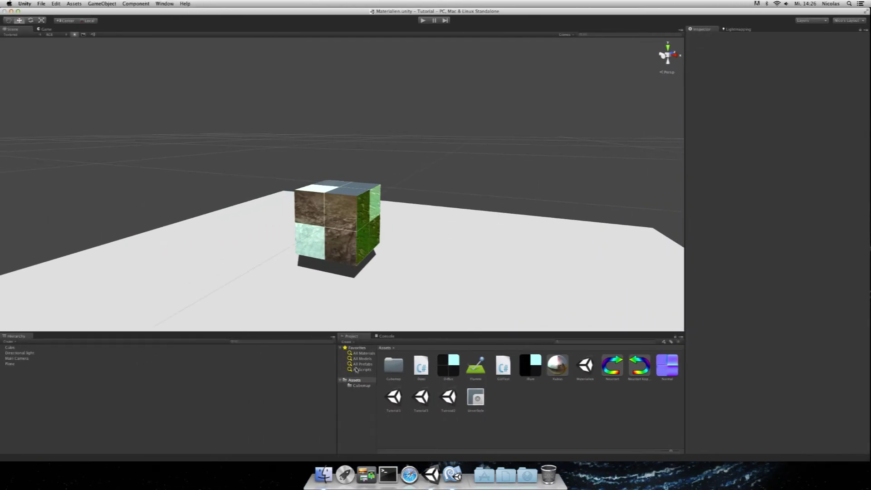
- Set the UnserStyle Button's Normal background to the Diffus texture
{"action": "left_click", "coordinate": [468, 394]}
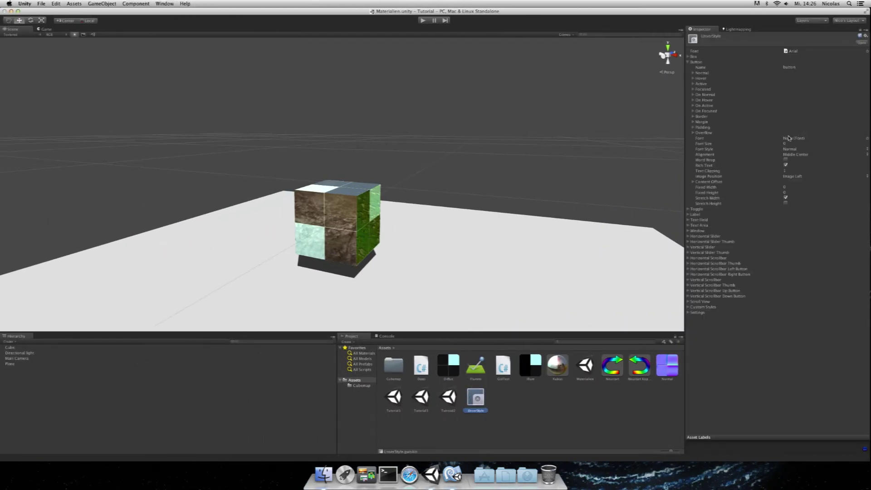
{"action": "left_click", "coordinate": [692, 132]}
{"action": "left_click", "coordinate": [692, 133]}
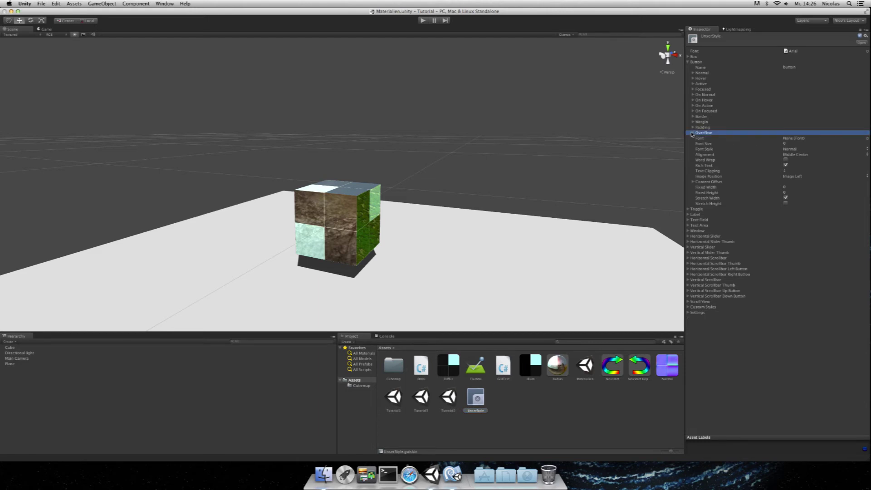
{"action": "left_click", "coordinate": [693, 72]}
{"action": "left_click", "coordinate": [822, 78]}
{"action": "left_click", "coordinate": [867, 78]}
{"action": "left_click", "coordinate": [768, 106]}
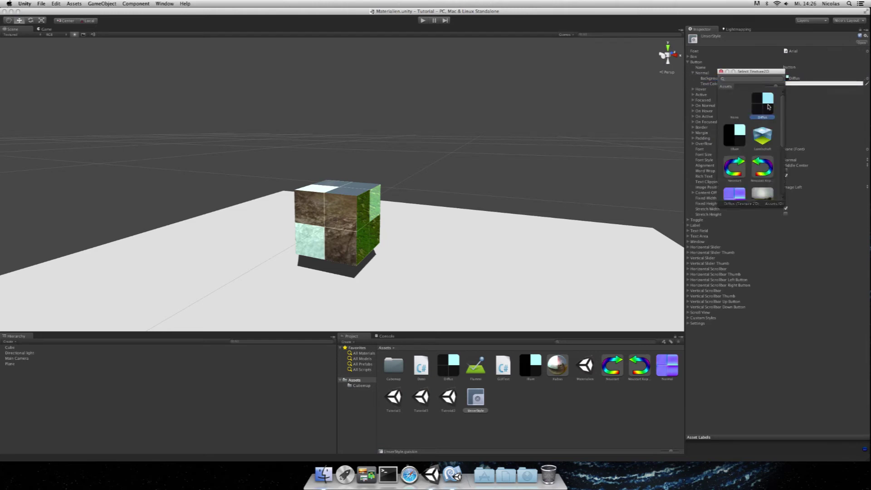
{"action": "left_click", "coordinate": [720, 71]}
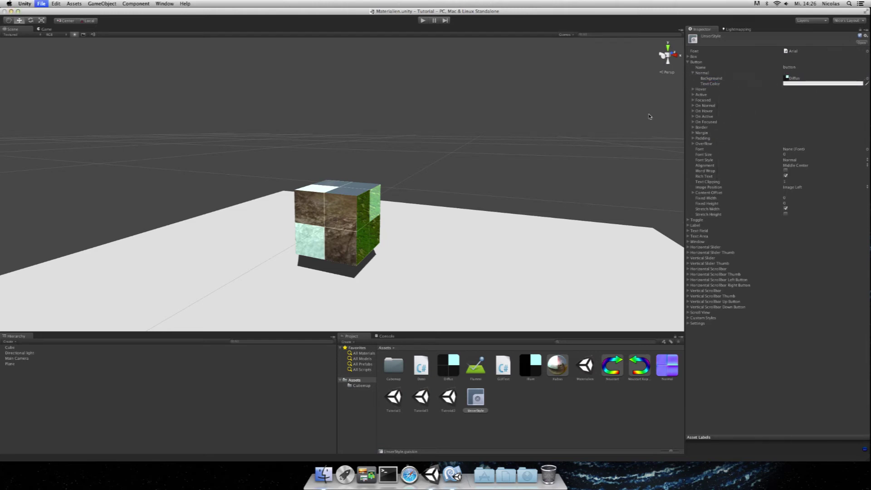
- Test the button look in Play mode, then return to GUITest.cs in MonoDevelop
{"action": "left_click", "coordinate": [422, 20]}
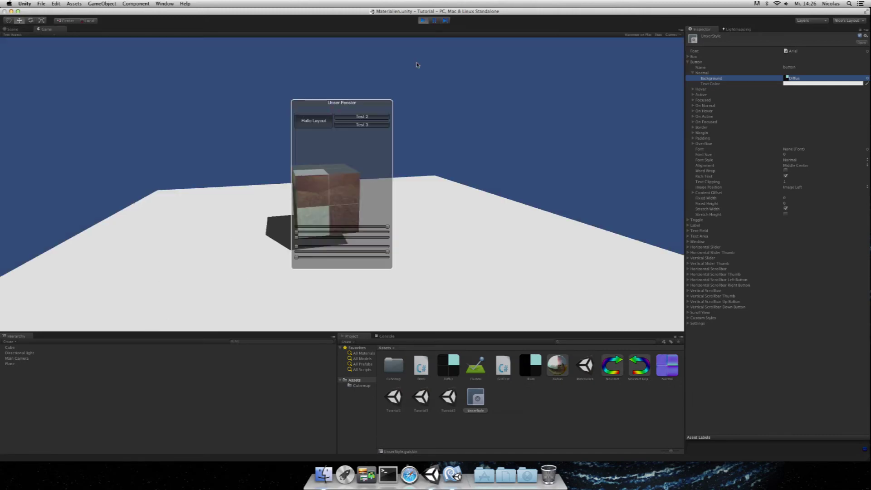
{"action": "left_click", "coordinate": [423, 22]}
{"action": "key", "text": "super+Tab"}
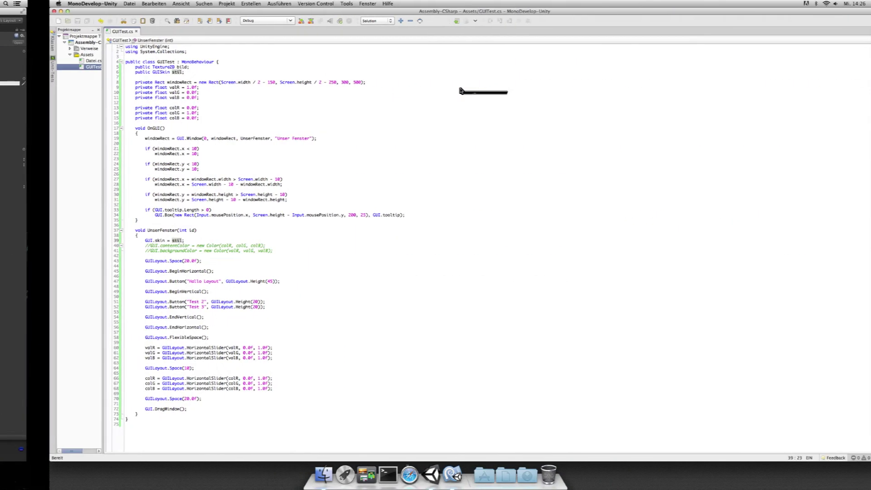
- Delete the GUI.skin line 39 and save the script
{"action": "left_click", "coordinate": [130, 241]}
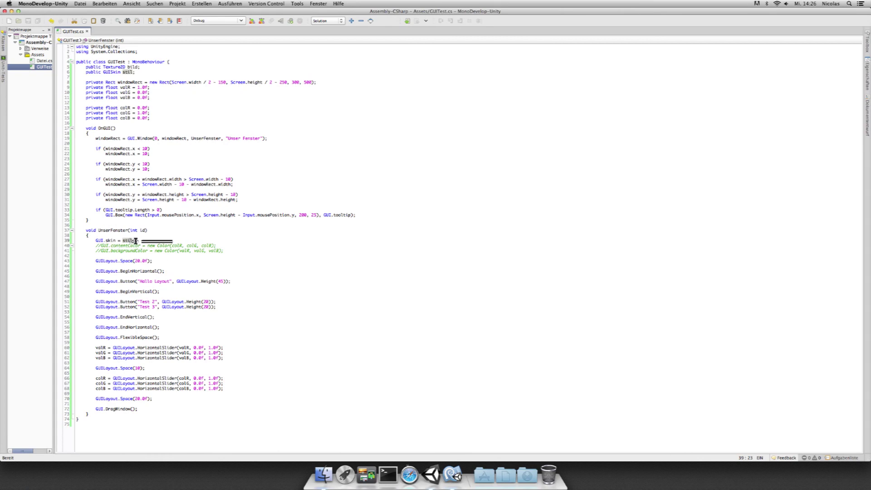
{"action": "left_click_drag", "start_coordinate": [132, 241], "coordinate": [115, 240]}
{"action": "key", "text": "BackSpace"}
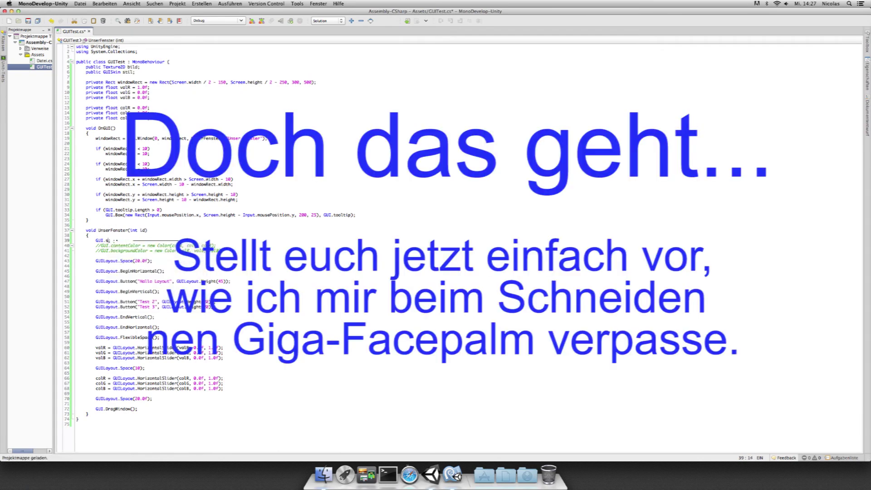
{"action": "type", "text": "."}
{"action": "key", "text": "BackSpace"}
{"action": "key", "text": "BackSpace"}
{"action": "key", "text": "BackSpace"}
{"action": "key", "text": "BackSpace"}
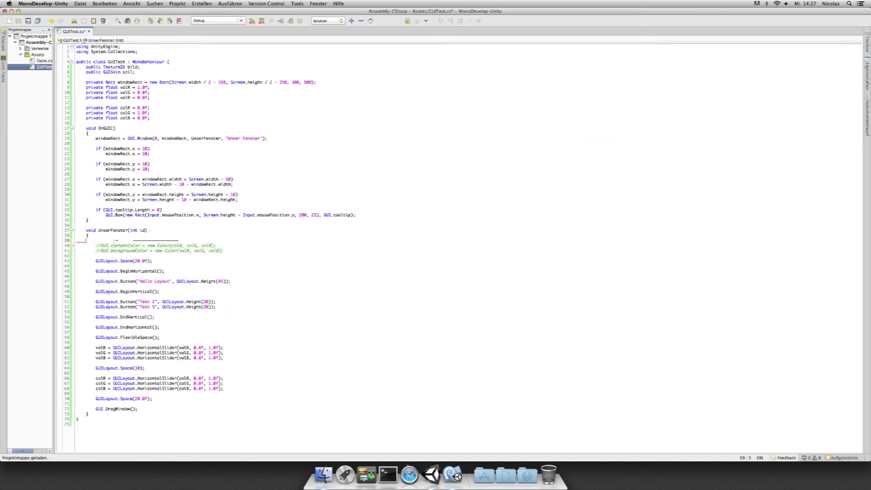
{"action": "key", "text": "BackSpace"}
{"action": "key", "text": "BackSpace"}
{"action": "key", "text": "super+s"}
- Add 'stil.button,' as the Hallo Layout button's style argument, save, and play the scene in Unity
{"action": "mouse_move", "coordinate": [176, 275]}
{"action": "left_mouse_down"}
{"action": "mouse_move", "coordinate": [221, 276]}
{"action": "mouse_move", "coordinate": [192, 280]}
{"action": "left_mouse_up"}
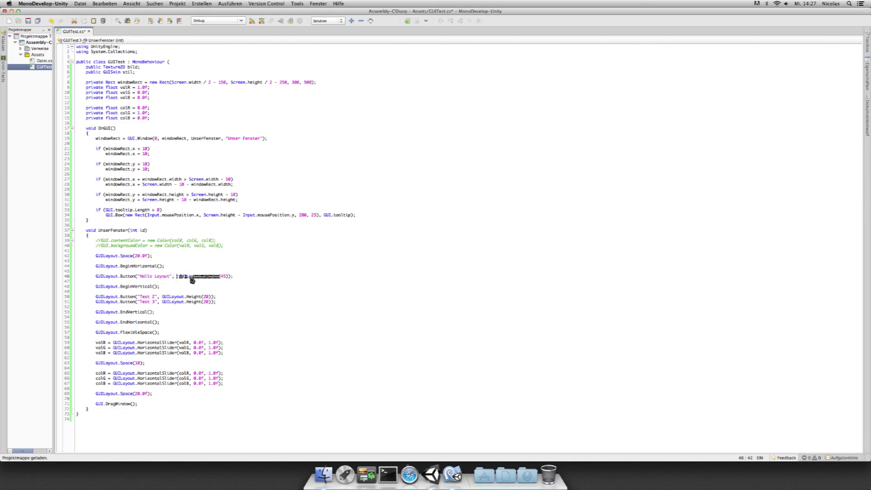
{"action": "type", "text": "s"}
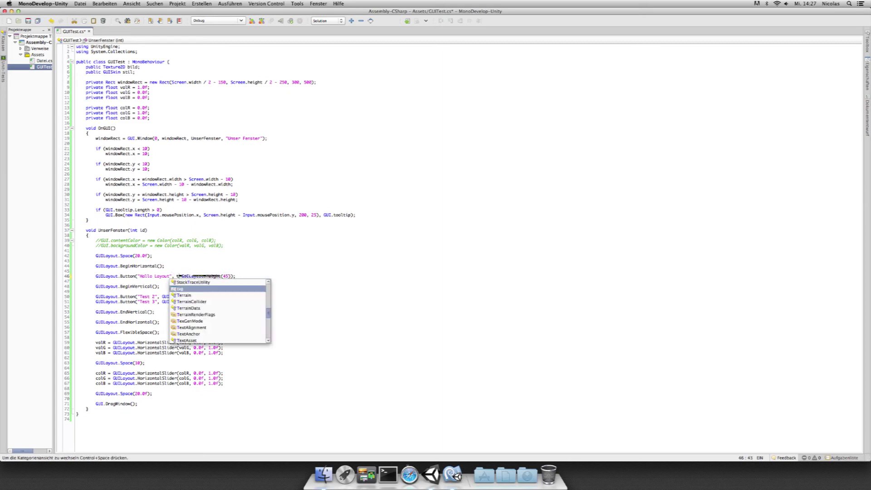
{"action": "type", "text": "til."}
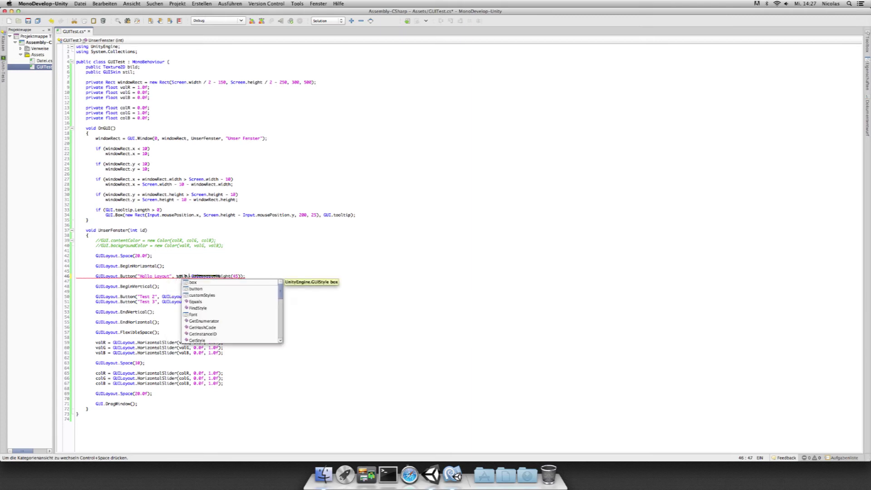
{"action": "key", "text": "Down"}
{"action": "key", "text": "Return"}
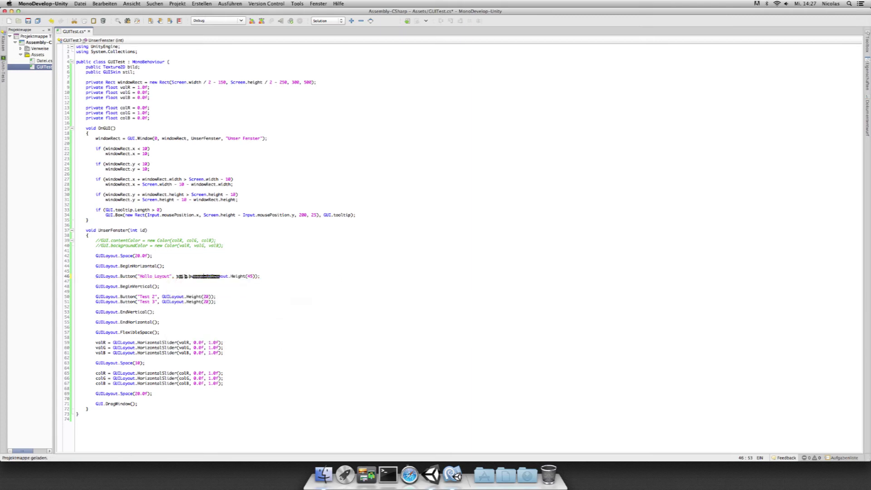
{"action": "type", "text": ","}
{"action": "key", "text": "super+s"}
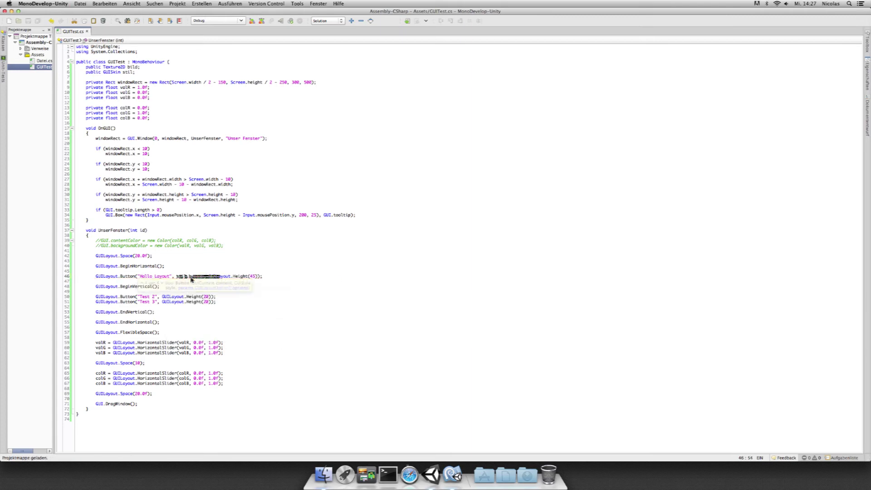
{"action": "key", "text": "super+Tab"}
{"action": "key", "text": "super+p"}
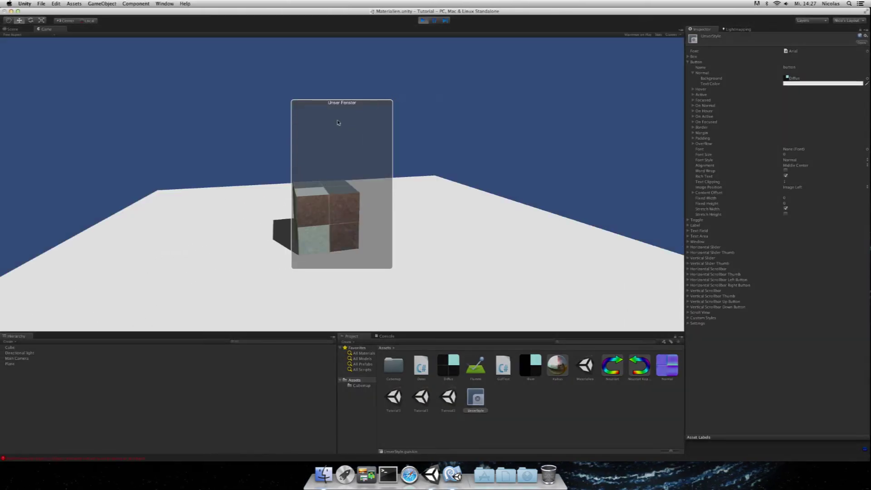
- Stop play mode and open the NullReferenceException's source line 46 of GUITest.cs from the Console
{"action": "left_click", "coordinate": [423, 20]}
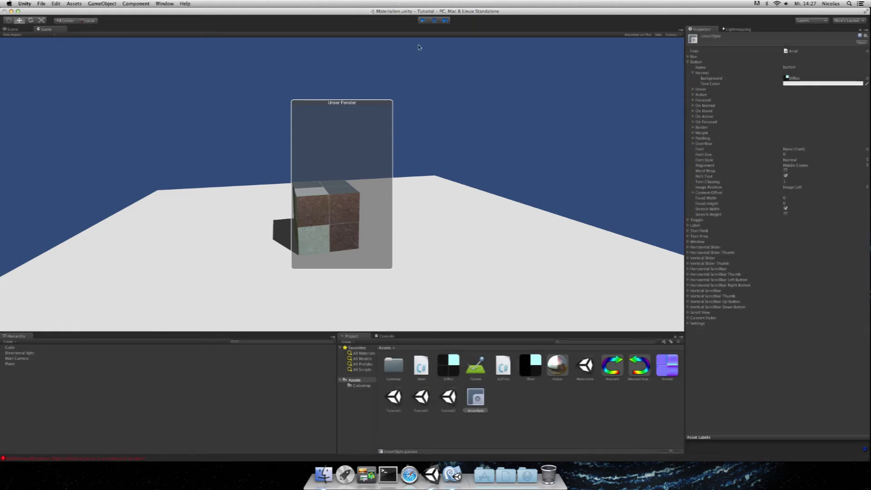
{"action": "left_click", "coordinate": [386, 336]}
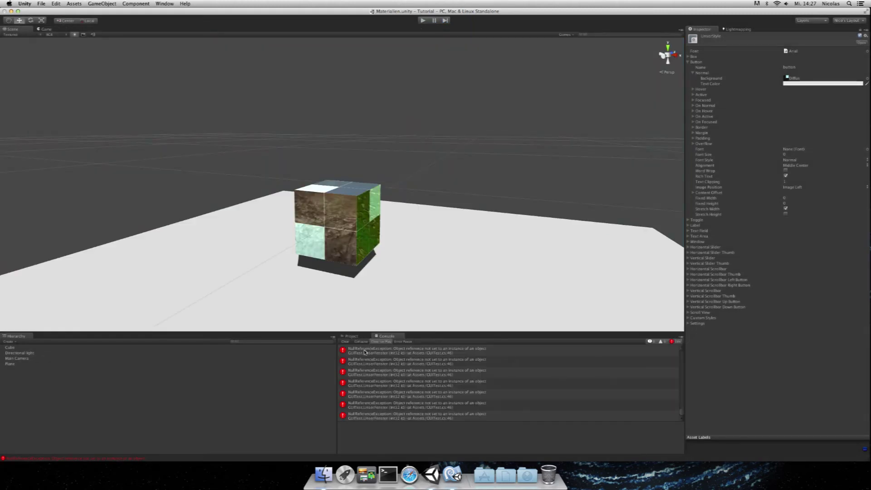
{"action": "scroll", "coordinate": [372, 356], "scroll_direction": "down", "scroll_amount": 1}
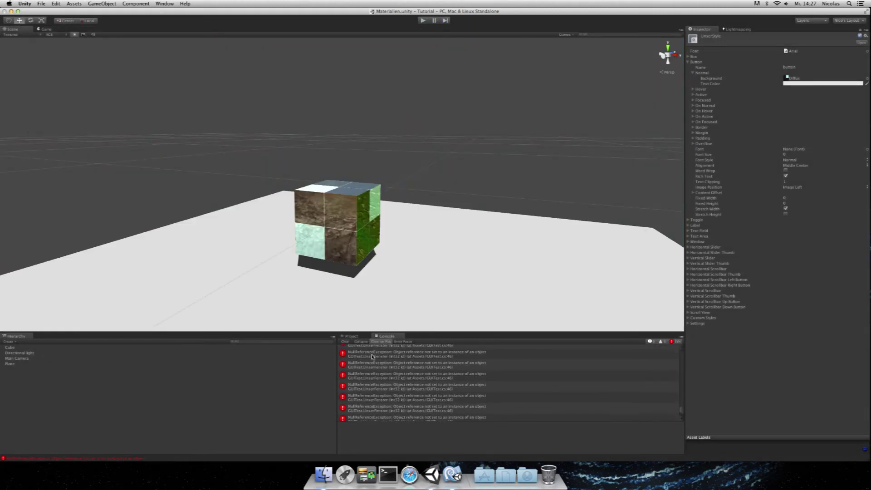
{"action": "left_click", "coordinate": [372, 356]}
{"action": "scroll", "coordinate": [372, 356], "scroll_direction": "down", "scroll_amount": 1}
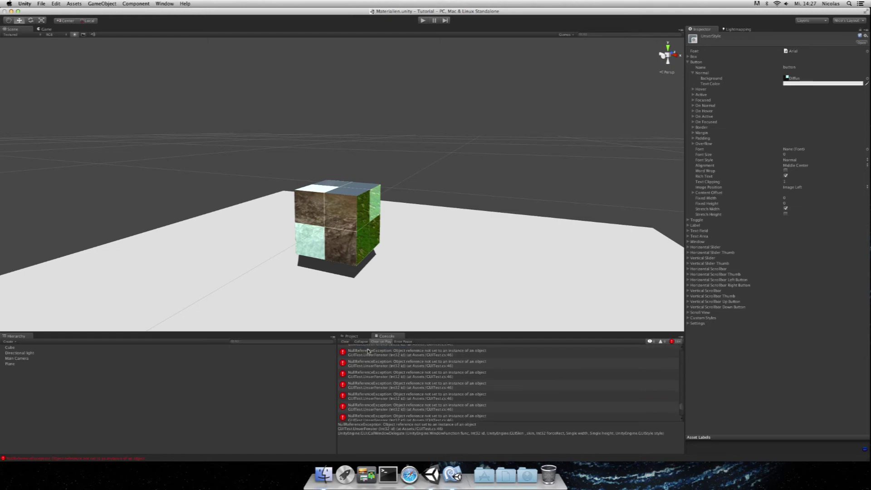
{"action": "double_click", "coordinate": [368, 351]}
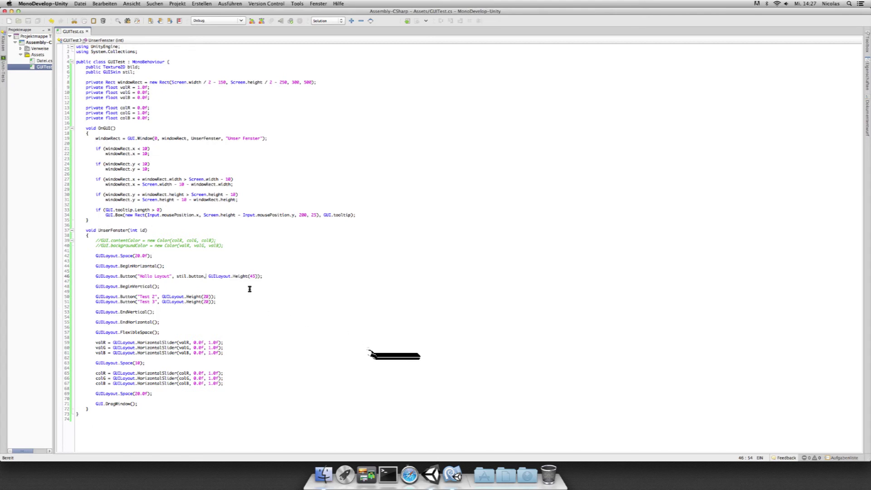
- Remove 'stil.button,' from the Hallo Layout button on line 46
{"action": "left_click_drag", "start_coordinate": [207, 276], "coordinate": [176, 276]}
{"action": "type", "text": "\""}
{"action": "key", "text": "BackSpace"}
{"action": "key", "text": "BackSpace"}
- Add 'GUI.skin = stil;' at the top of UnserFenster, save, and return to Unity
{"action": "left_click", "coordinate": [169, 236]}
{"action": "key", "text": "Return"}
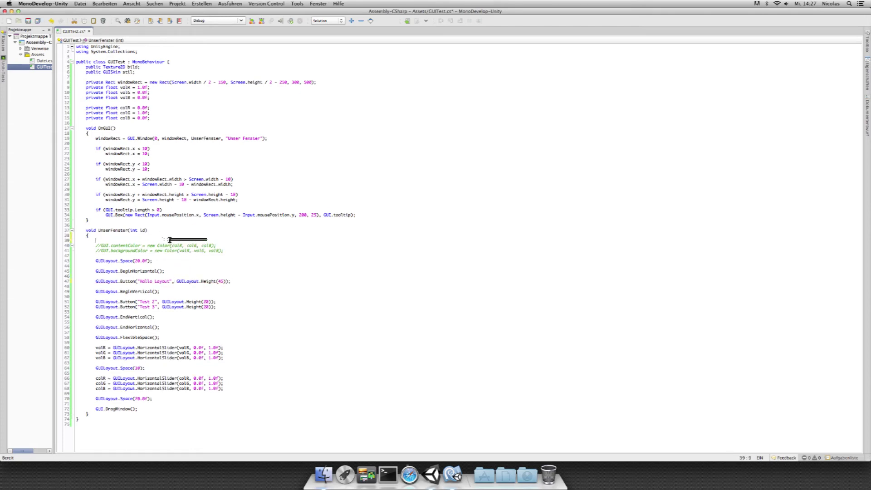
{"action": "type", "text": "GUI."}
{"action": "key", "text": "Escape"}
{"action": "type", "text": ".skin"}
{"action": "key", "text": "Escape"}
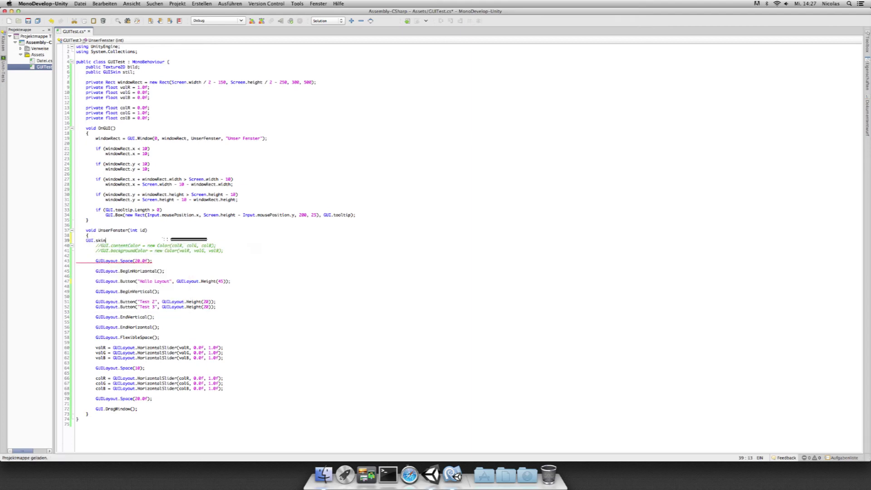
{"action": "type", "text": " = stil"}
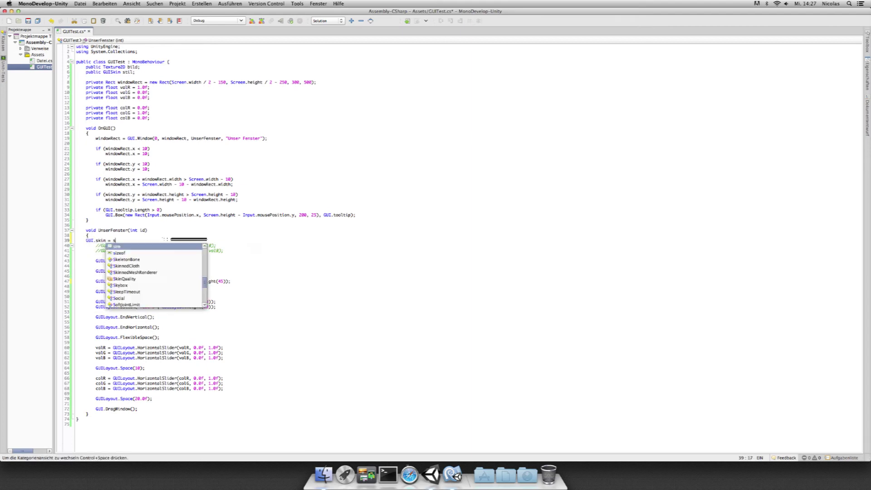
{"action": "key", "text": "Escape"}
{"action": "key", "text": "super+s"}
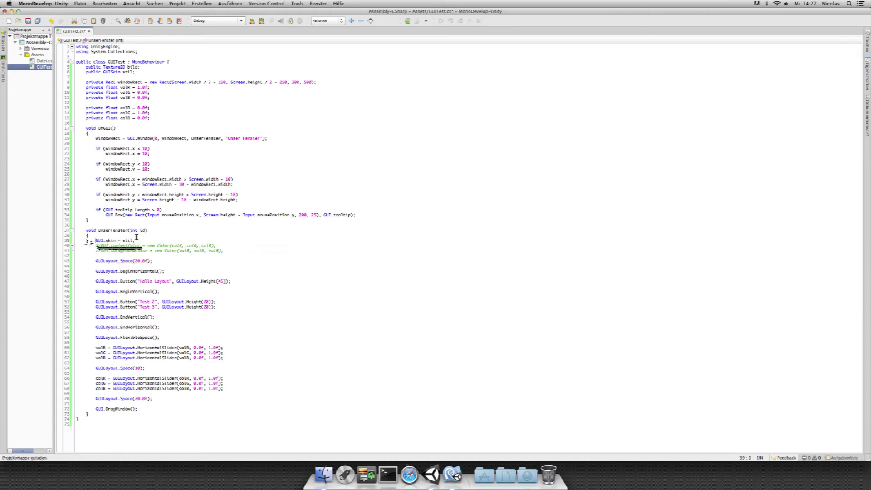
{"action": "key", "text": "super+Tab"}
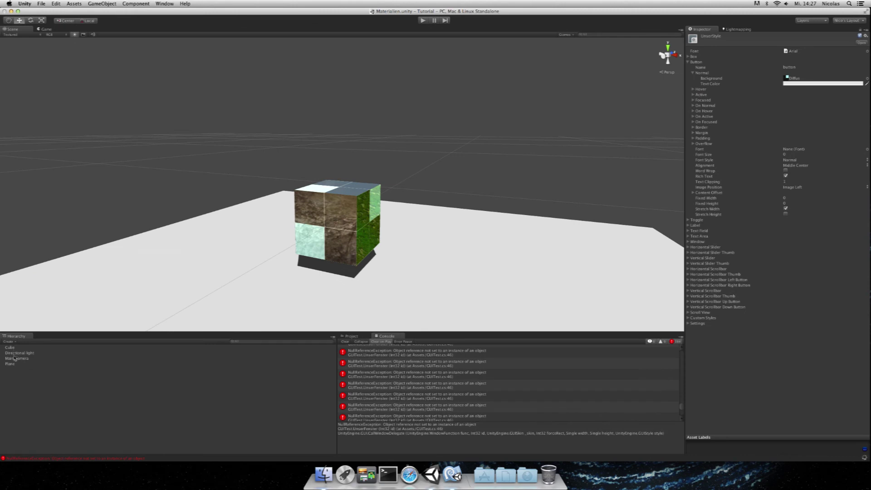
- Drag UnserStyle onto the Stil field of Main Camera's GUITest component, then play the scene
{"action": "left_click", "coordinate": [21, 359]}
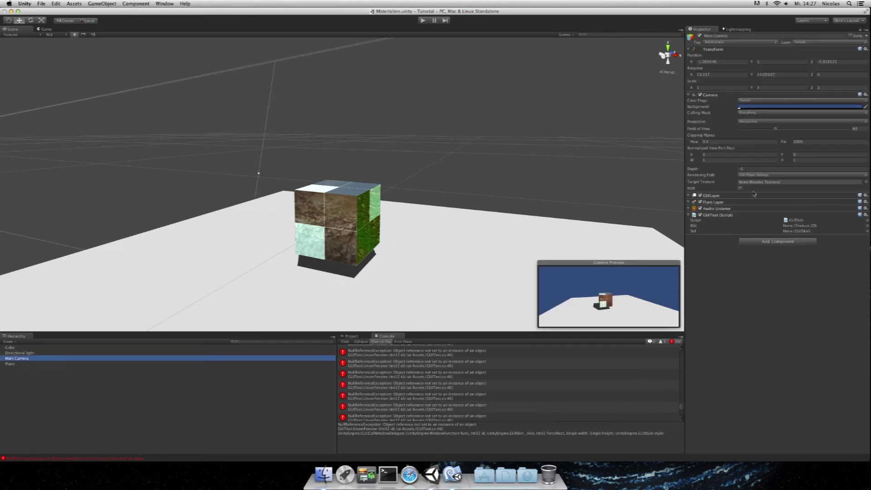
{"action": "left_click", "coordinate": [866, 231]}
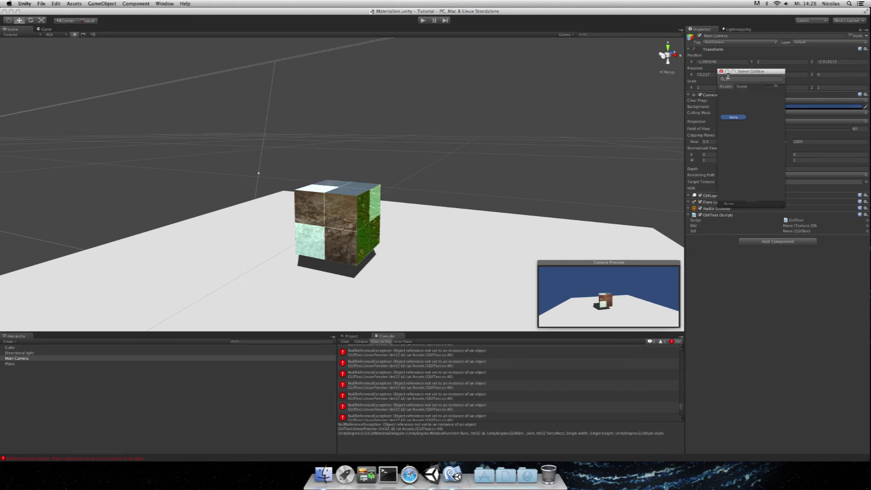
{"action": "left_click", "coordinate": [720, 72]}
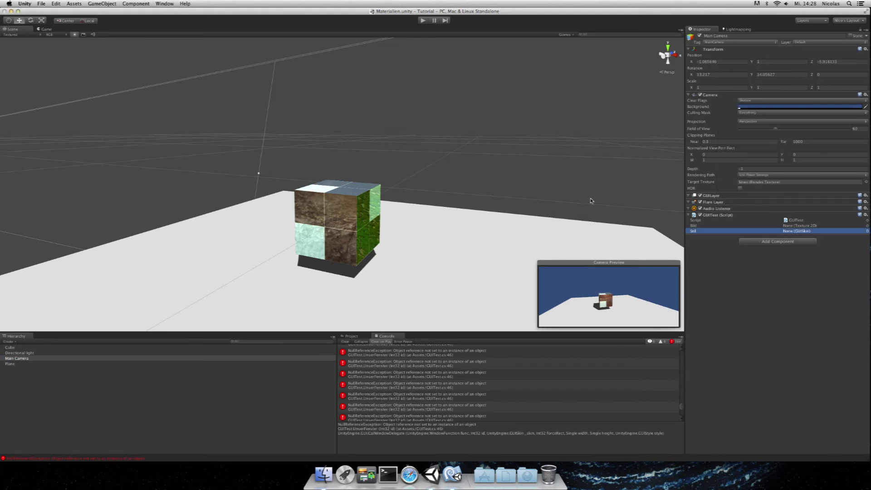
{"action": "left_click", "coordinate": [350, 336]}
{"action": "mouse_move", "coordinate": [475, 398]}
{"action": "left_mouse_down"}
{"action": "mouse_move", "coordinate": [769, 229]}
{"action": "mouse_move", "coordinate": [801, 232]}
{"action": "left_mouse_up"}
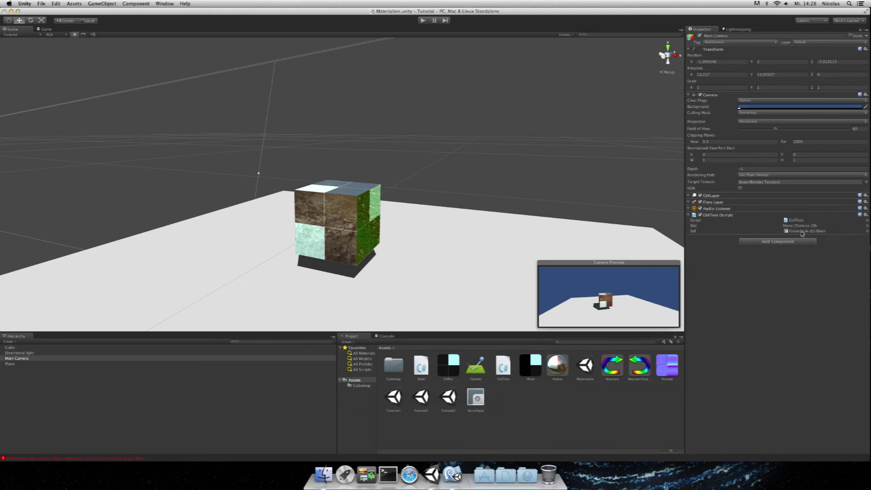
{"action": "left_click", "coordinate": [422, 21]}
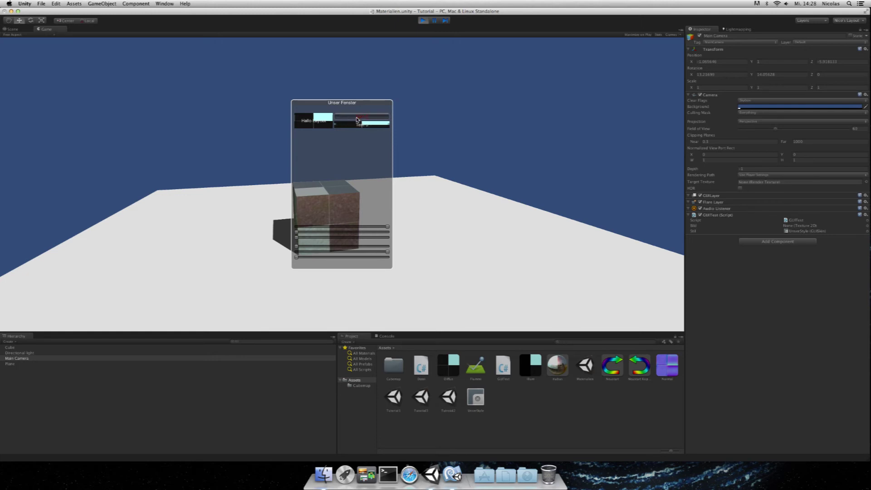
- Play the scene, press Test 2 in the skinned Unser Fenster window, then stop playback
{"action": "left_click", "coordinate": [357, 120]}
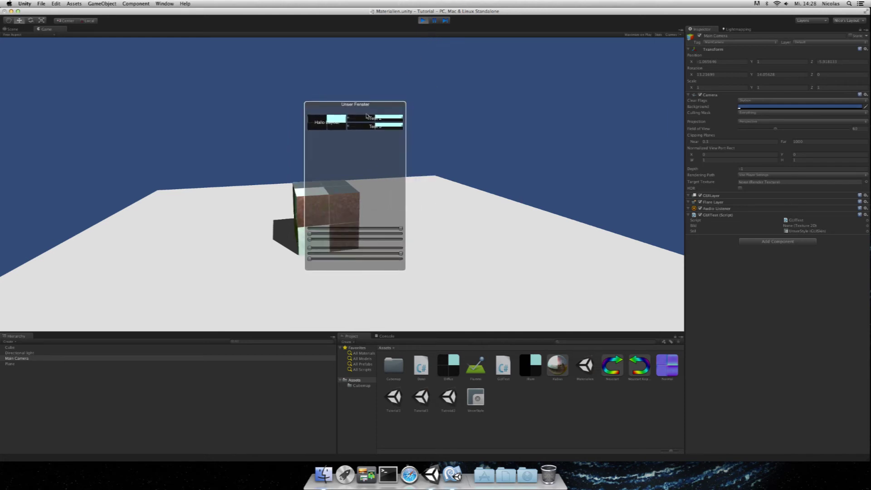
{"action": "left_click", "coordinate": [423, 21]}
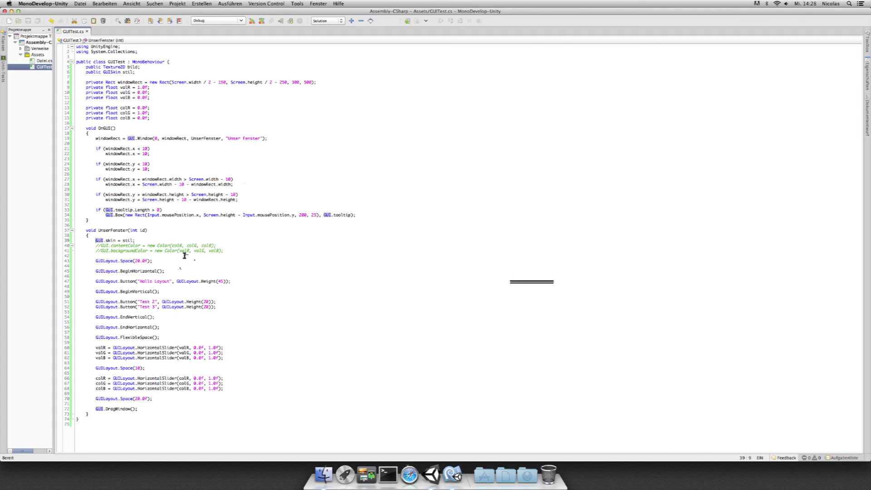
- On line 52, change GUILayout.Button to GUILayout.Toggle for the "Test 3" control
{"action": "left_click", "coordinate": [135, 241]}
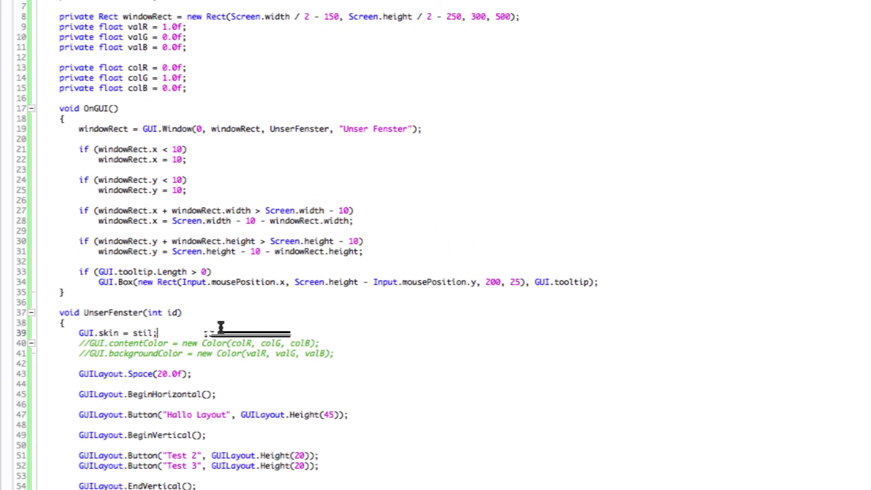
{"action": "key", "text": "Down"}
{"action": "key", "text": "Down"}
{"action": "key", "text": "Down"}
{"action": "key", "text": "Down"}
{"action": "key", "text": "Down"}
{"action": "key", "text": "Down"}
{"action": "key", "text": "Down"}
{"action": "key", "text": "Down"}
{"action": "left_click", "coordinate": [206, 454]}
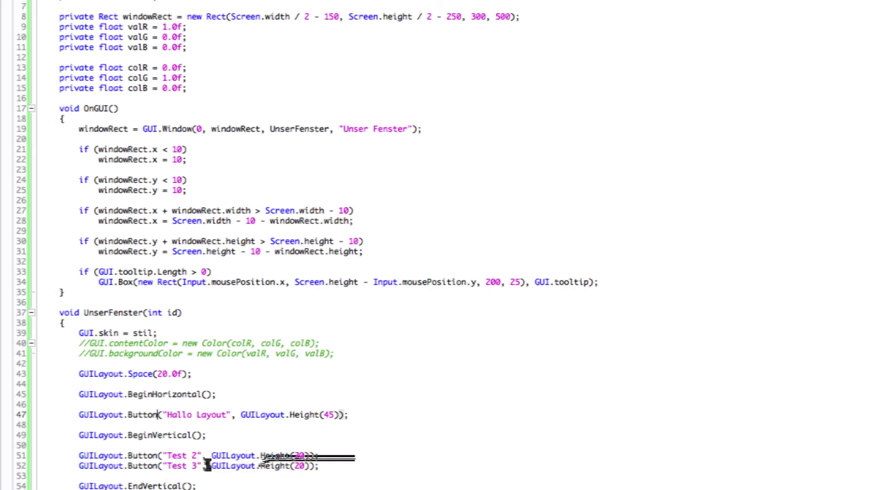
{"action": "left_click_drag", "start_coordinate": [160, 466], "coordinate": [127, 466]}
{"action": "type", "text": "Toggle"}
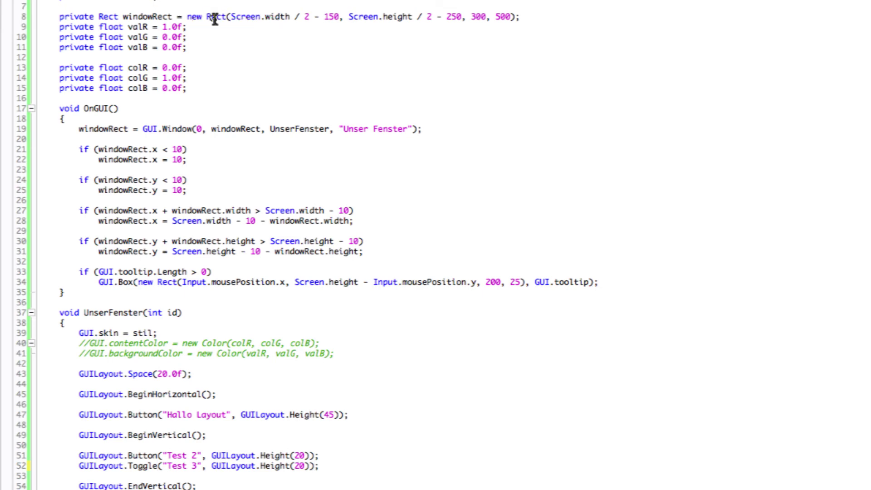
{"action": "mouse_move", "coordinate": [215, 20]}
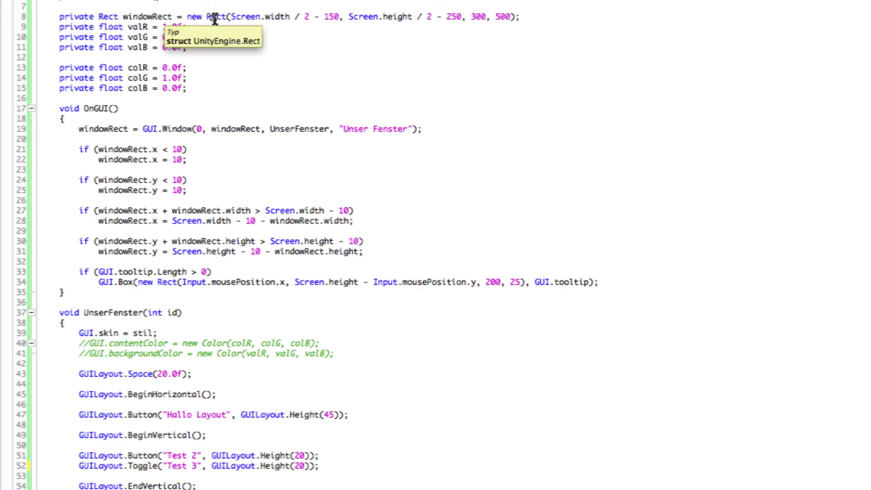
- Declare a new field 'private bool tog = false;' above the windowRect field
{"action": "left_click", "coordinate": [212, 6]}
{"action": "key", "text": "Return"}
{"action": "key", "text": "Up"}
{"action": "type", "text": "p"}
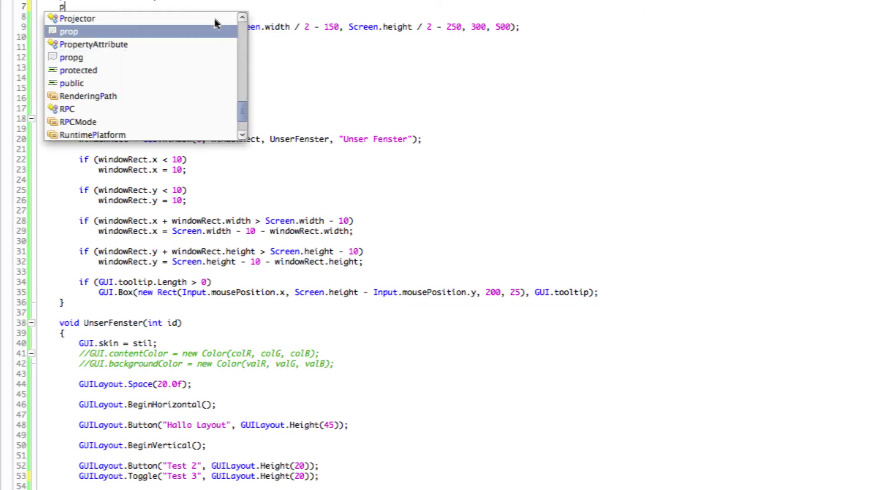
{"action": "key", "text": "BackSpace"}
{"action": "key", "text": "Down"}
{"action": "type", "text": "private bool tog = "}
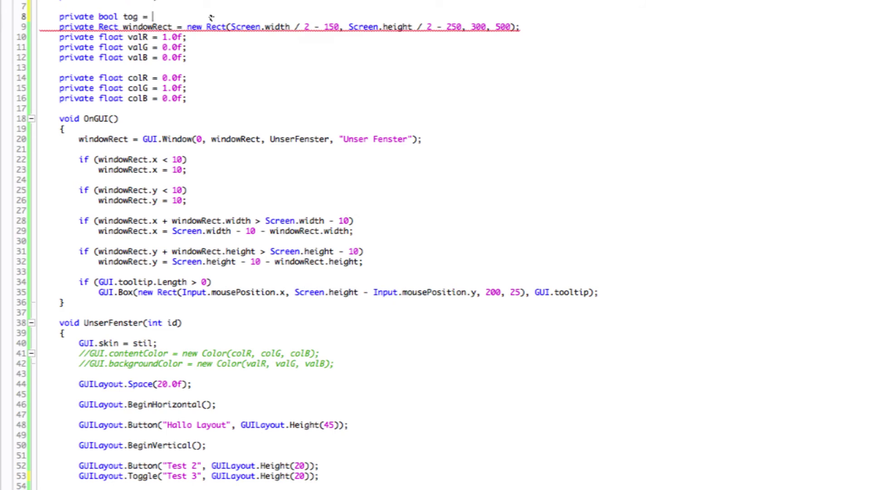
{"action": "type", "text": "false;:"}
{"action": "key", "text": "BackSpace"}
- Make the Test 3 line read 'tog = GUILayout.Toggle(tog, "Test 3", ...)'
{"action": "scroll", "coordinate": [214, 14], "scroll_direction": "down", "scroll_amount": 2}
{"action": "scroll", "coordinate": [214, 12], "scroll_direction": "down", "scroll_amount": 1}
{"action": "scroll", "coordinate": [224, 23], "scroll_direction": "down", "scroll_amount": 2}
{"action": "scroll", "coordinate": [208, 276], "scroll_direction": "down", "scroll_amount": 1}
{"action": "scroll", "coordinate": [103, 394], "scroll_direction": "down", "scroll_amount": 1}
{"action": "left_click", "coordinate": [79, 358]}
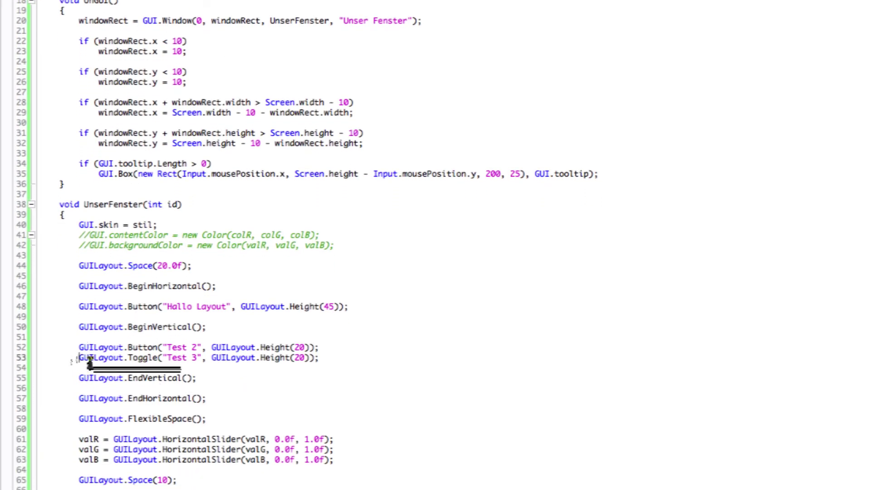
{"action": "type", "text": "tog ="}
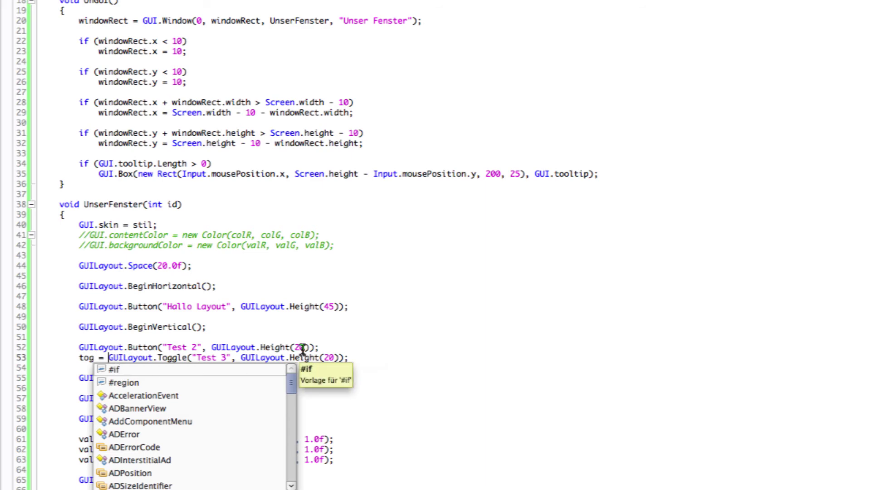
{"action": "left_click", "coordinate": [270, 306]}
{"action": "left_click", "coordinate": [239, 358]}
{"action": "type", "text": "t"}
{"action": "key", "text": "BackSpace"}
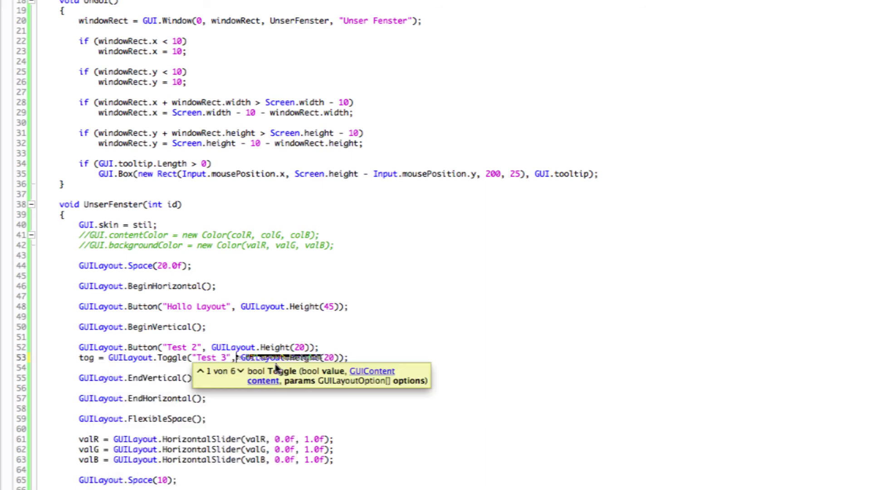
{"action": "key", "text": "Left"}
{"action": "key", "text": "Left"}
{"action": "key", "text": "Left"}
{"action": "key", "text": "Left"}
{"action": "key", "text": "Left"}
{"action": "key", "text": "Left"}
{"action": "key", "text": "Left"}
{"action": "type", "text": "tog,"}
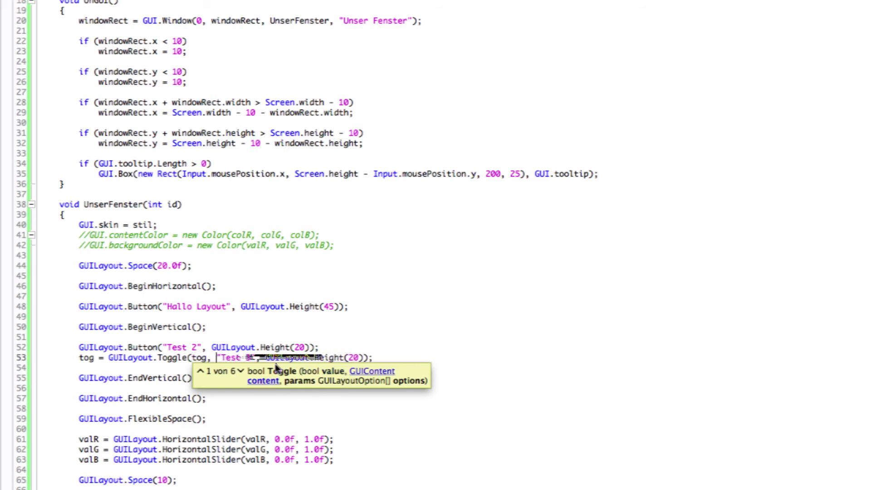
{"action": "key", "text": "Escape"}
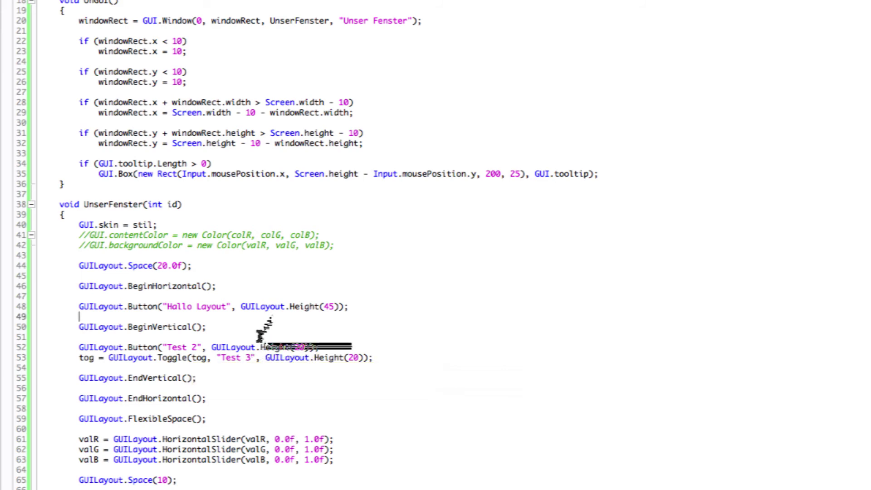
{"action": "left_click", "coordinate": [258, 358]}
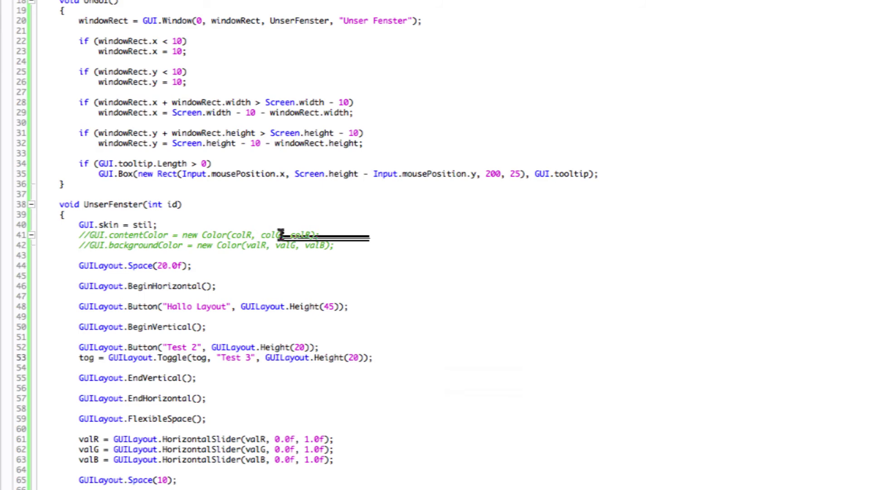
- Delete the 'GUI.skin = stil;' line and pass GUI.skin.button as the toggle's style
{"action": "left_click_drag", "start_coordinate": [157, 225], "coordinate": [25, 221]}
{"action": "key", "text": "BackSpace"}
{"action": "key", "text": "BackSpace"}
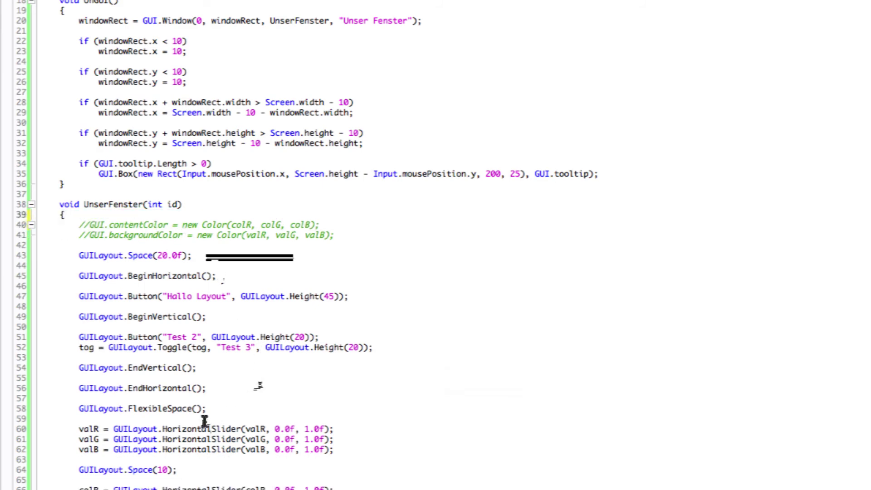
{"action": "left_click", "coordinate": [263, 348]}
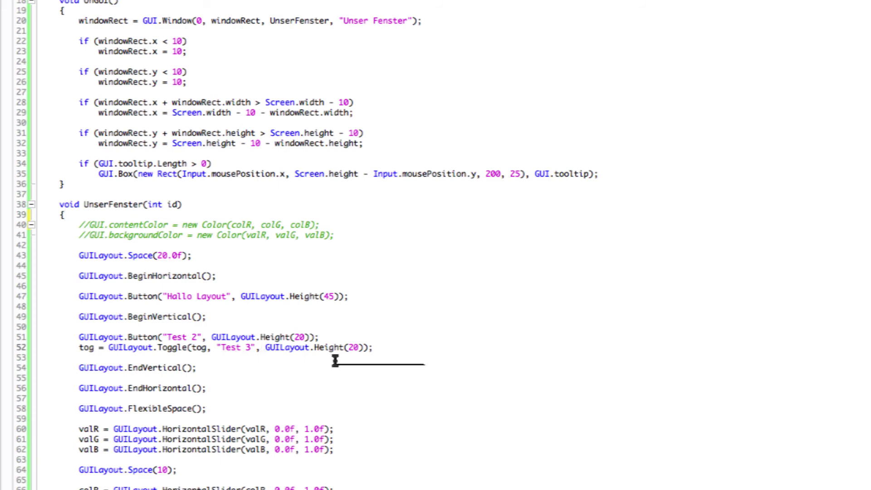
{"action": "type", "text": "GUI.skin. GUI"}
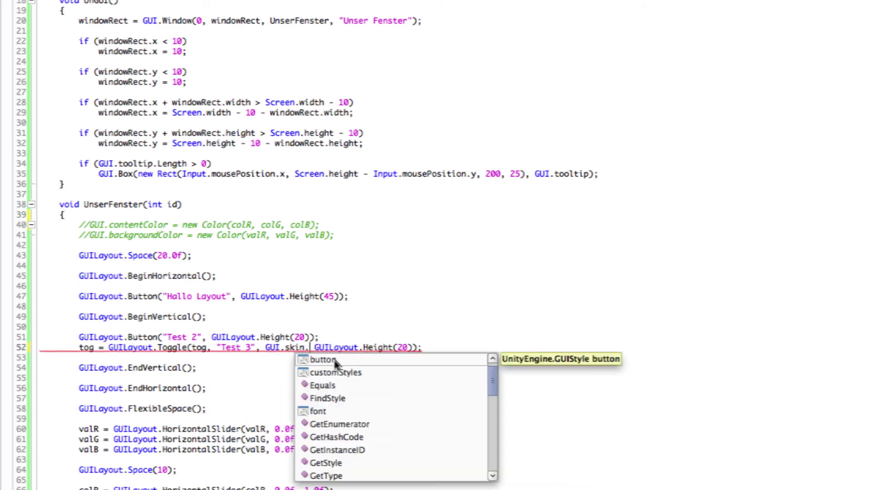
{"action": "double_click", "coordinate": [335, 360]}
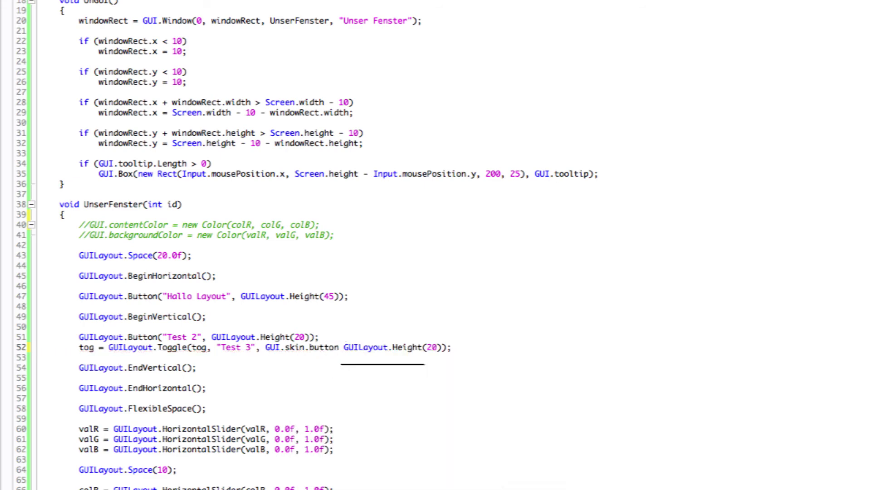
{"action": "type", "text": ","}
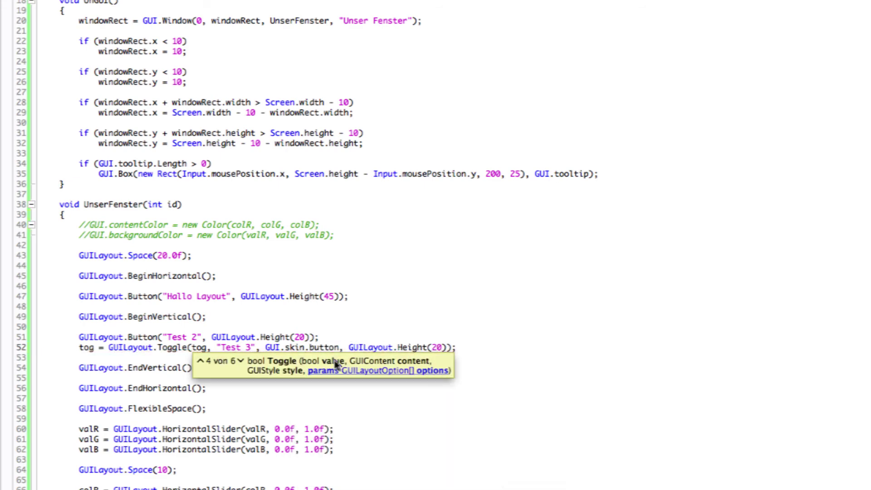
{"action": "left_click", "coordinate": [316, 247]}
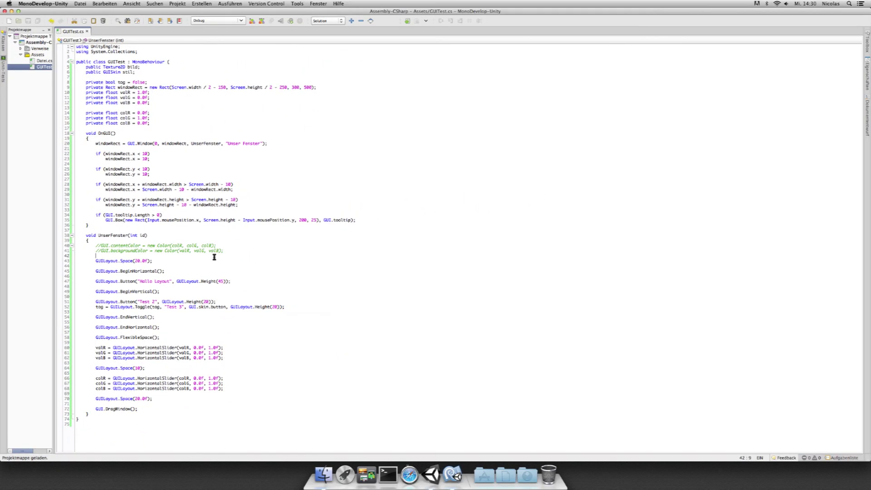
{"action": "key", "text": "super+Tab"}
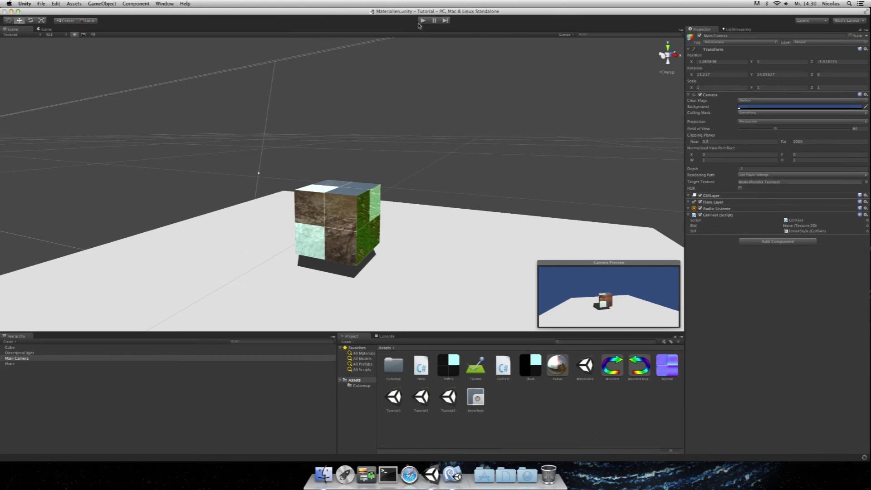
{"action": "key", "text": "super+p"}
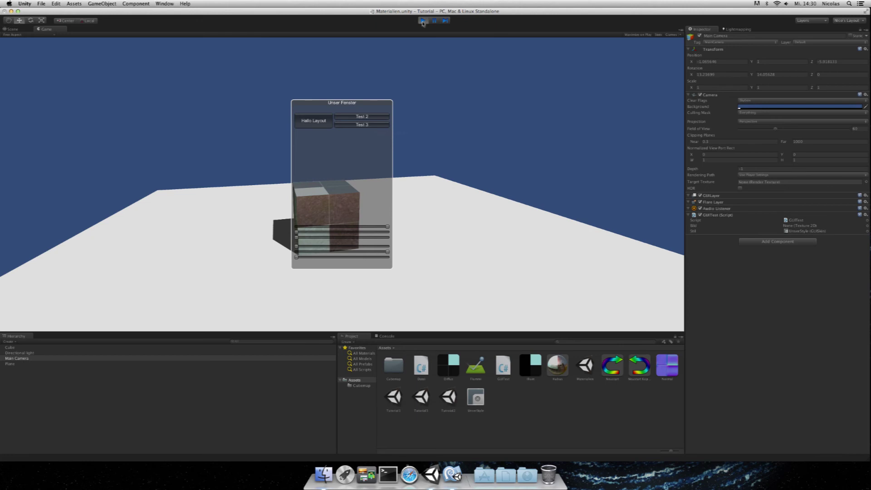
{"action": "left_click", "coordinate": [421, 20]}
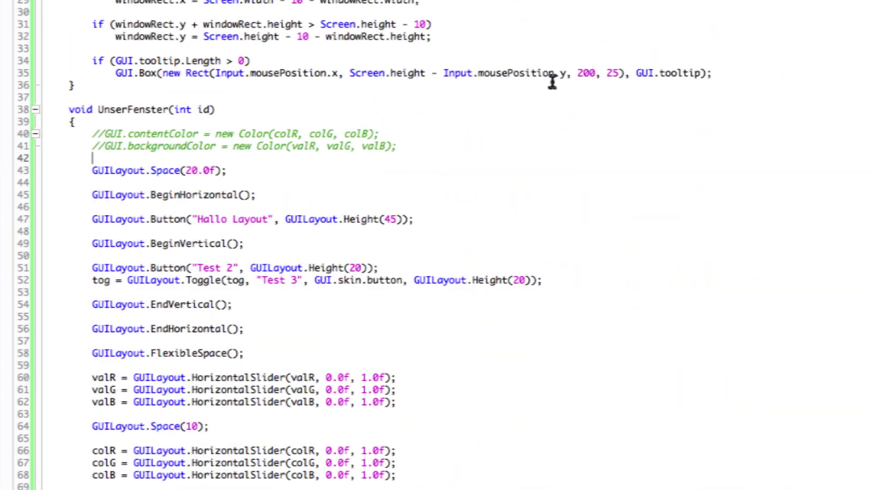
- Replace GUI.skin.button with the "Button" style name and test it in Play mode
{"action": "left_click_drag", "start_coordinate": [402, 280], "coordinate": [315, 280]}
{"action": "type", "text": "\""}
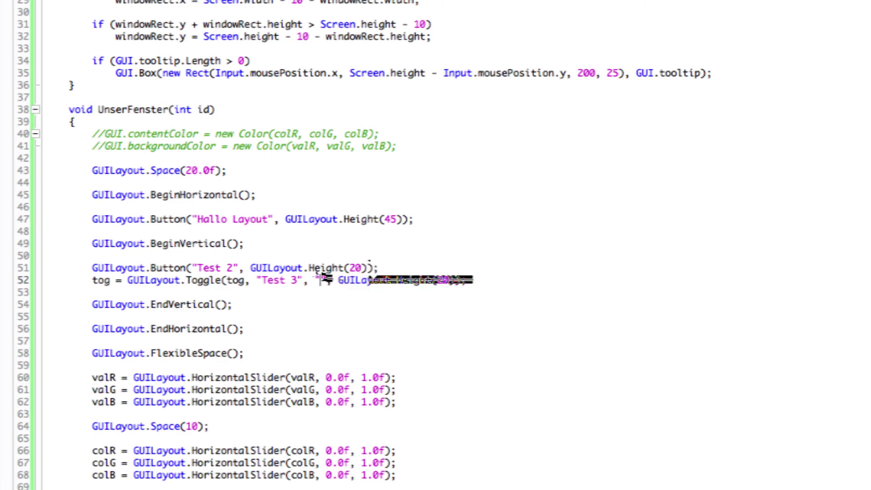
{"action": "type", "text": "Button"}
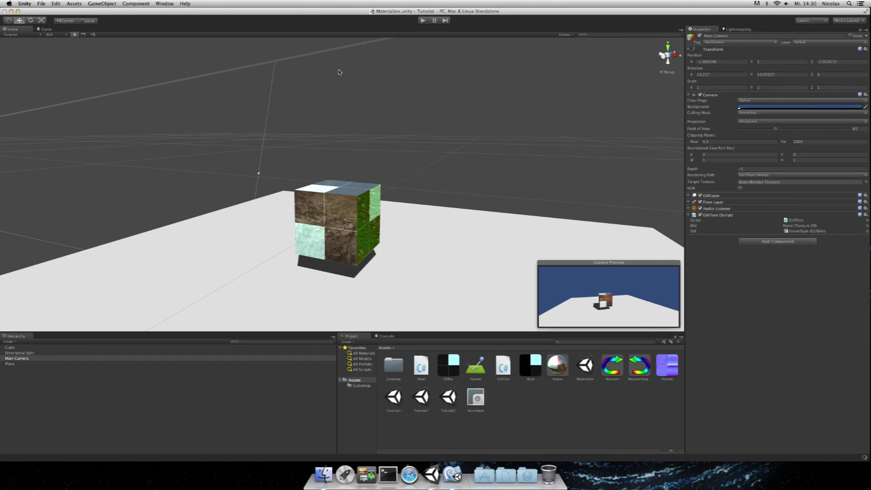
{"action": "left_click", "coordinate": [422, 21]}
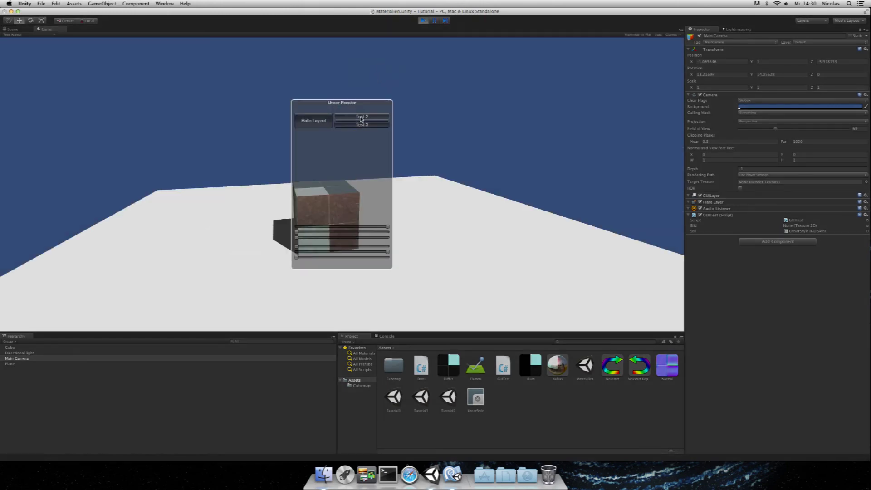
{"action": "left_click", "coordinate": [424, 21]}
{"action": "key", "text": "ctrl+Right"}
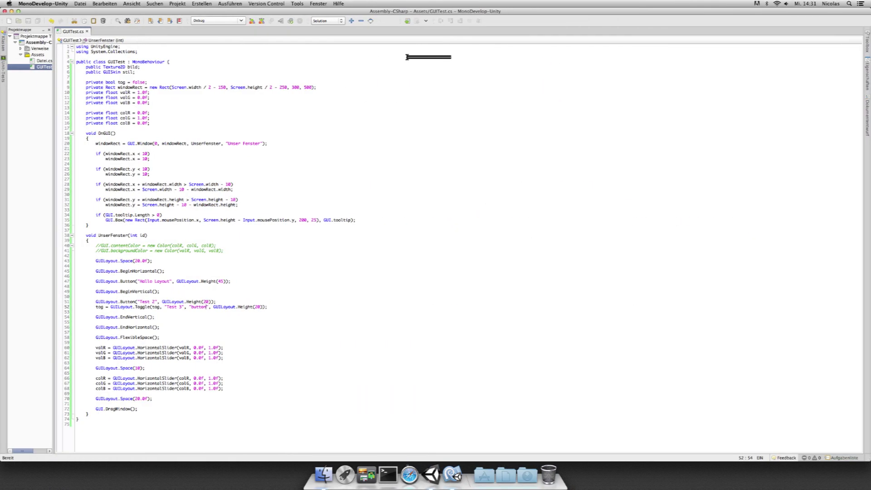
- Change the toggle's style name to "label" and run the game to check it
{"action": "left_click_drag", "start_coordinate": [188, 307], "coordinate": [210, 307]}
{"action": "left_click", "coordinate": [199, 307]}
{"action": "double_click", "coordinate": [200, 306]}
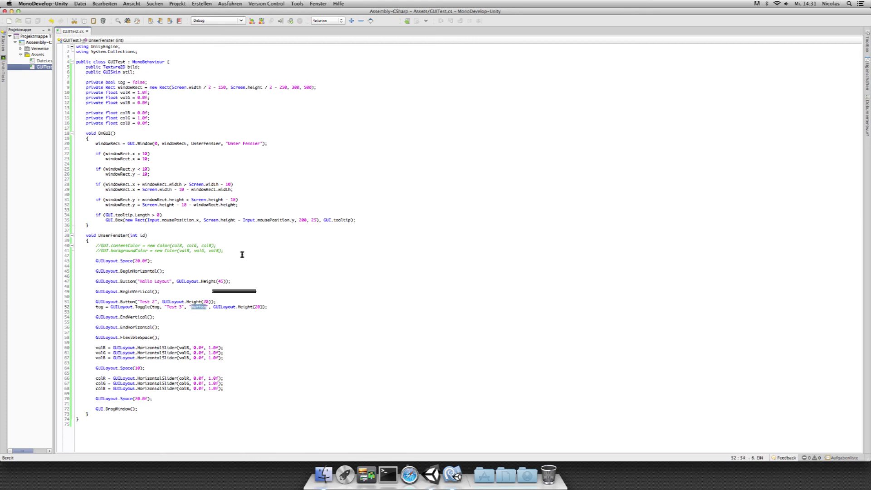
{"action": "type", "text": "label"}
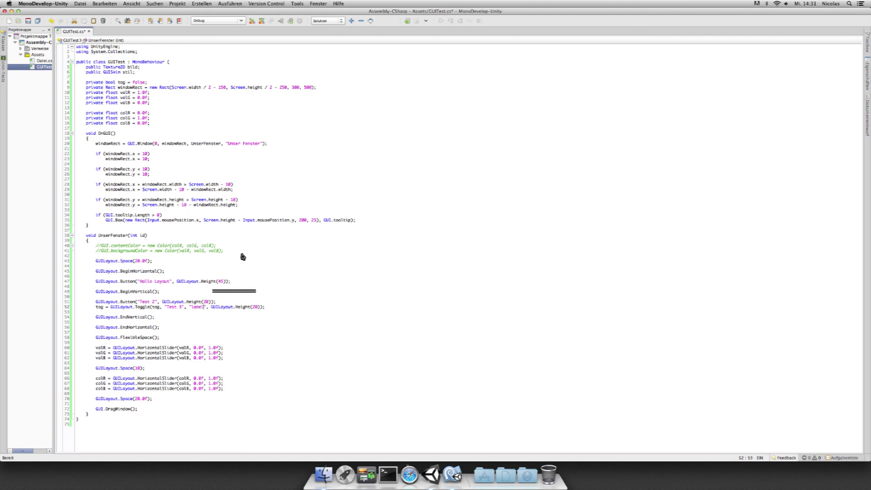
{"action": "key", "text": "super+Tab"}
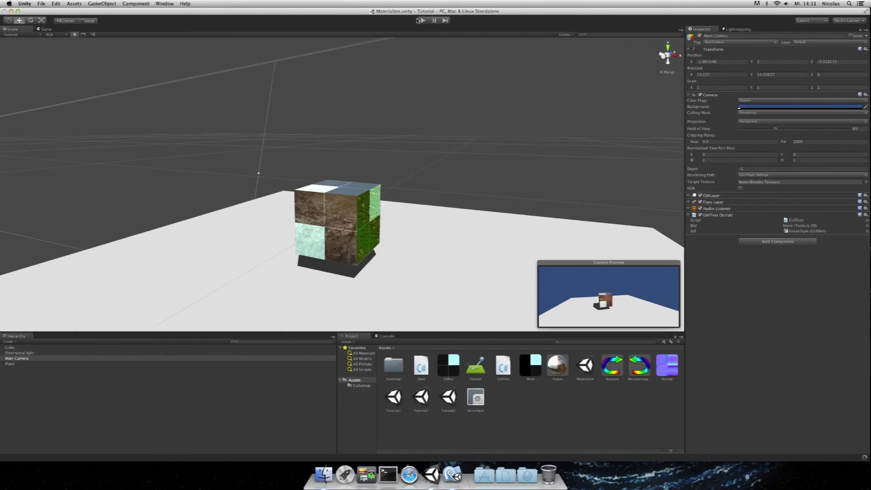
{"action": "left_click", "coordinate": [422, 21]}
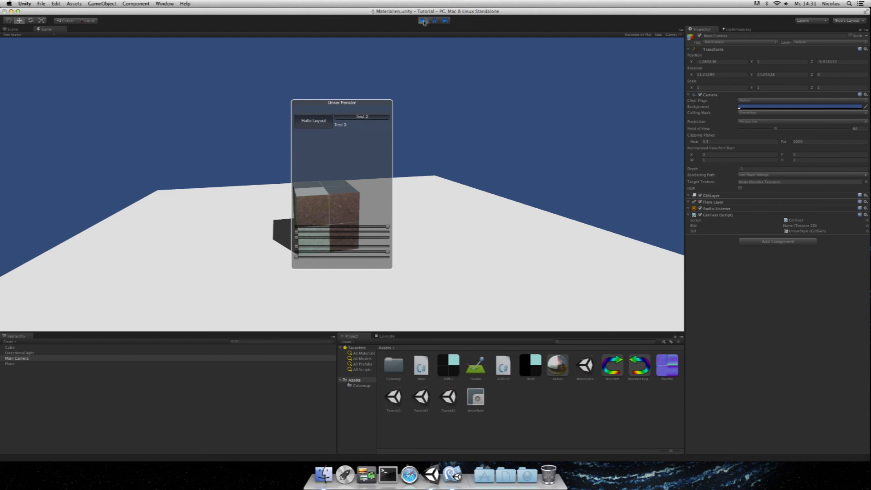
{"action": "left_click", "coordinate": [423, 21]}
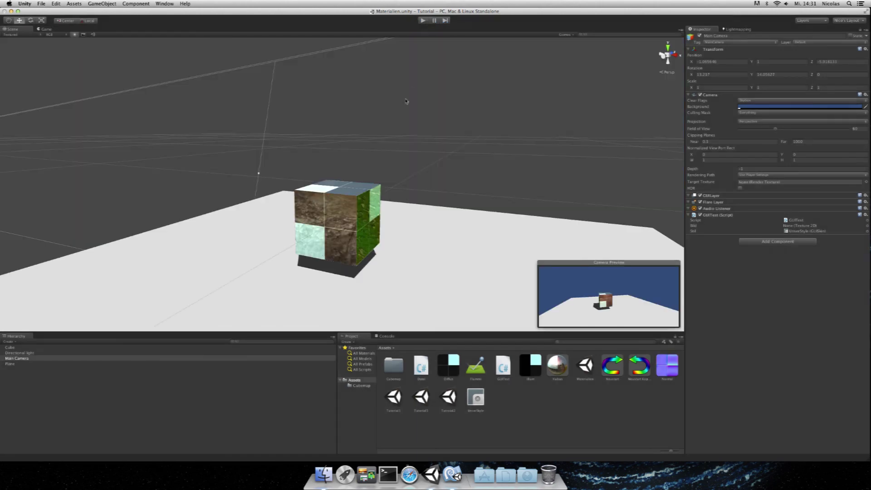
- Change the style name to "slider", save, and test it, which reports a missing style
{"action": "key", "text": "super+Tab"}
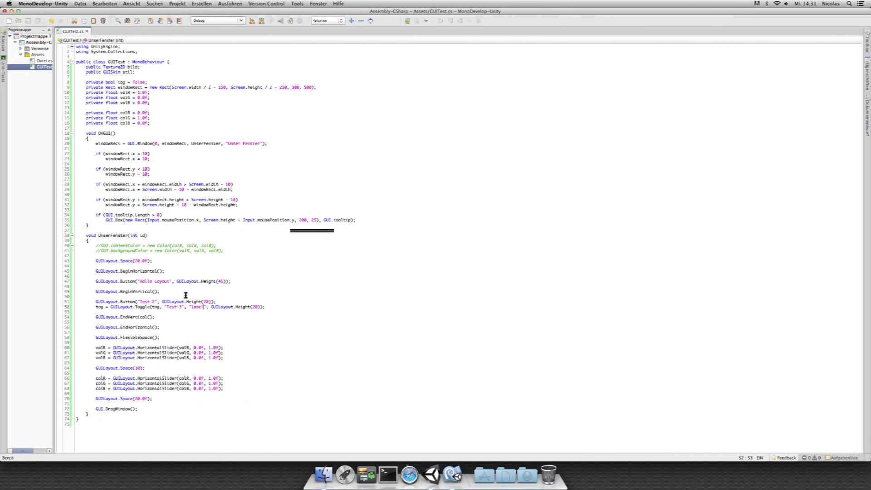
{"action": "double_click", "coordinate": [200, 307]}
{"action": "type", "text": "slider"}
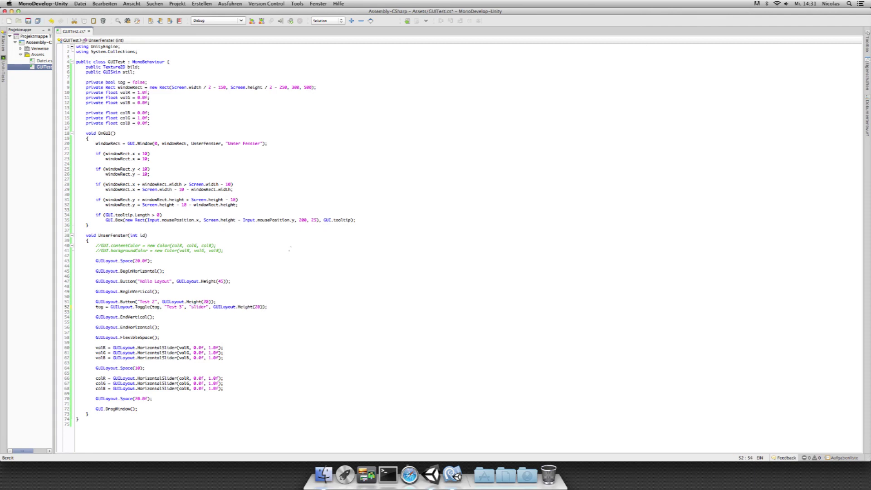
{"action": "key", "text": "super+s"}
{"action": "key", "text": "super+Tab"}
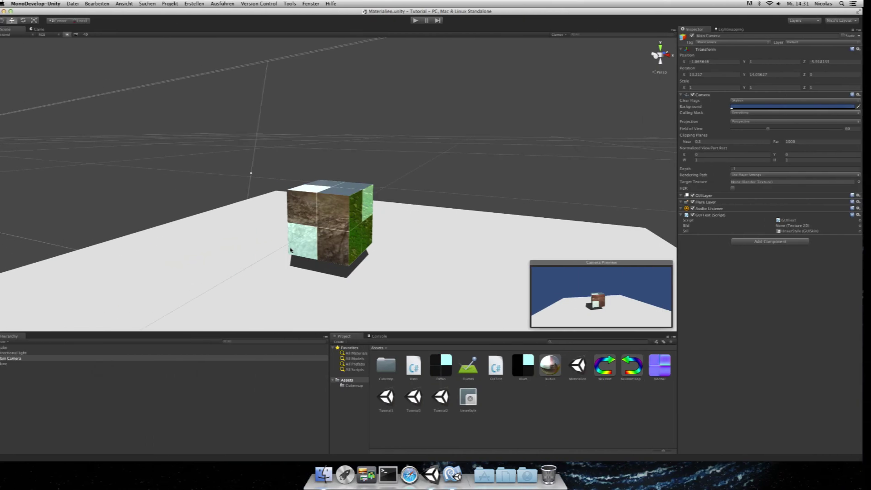
{"action": "left_click", "coordinate": [423, 21]}
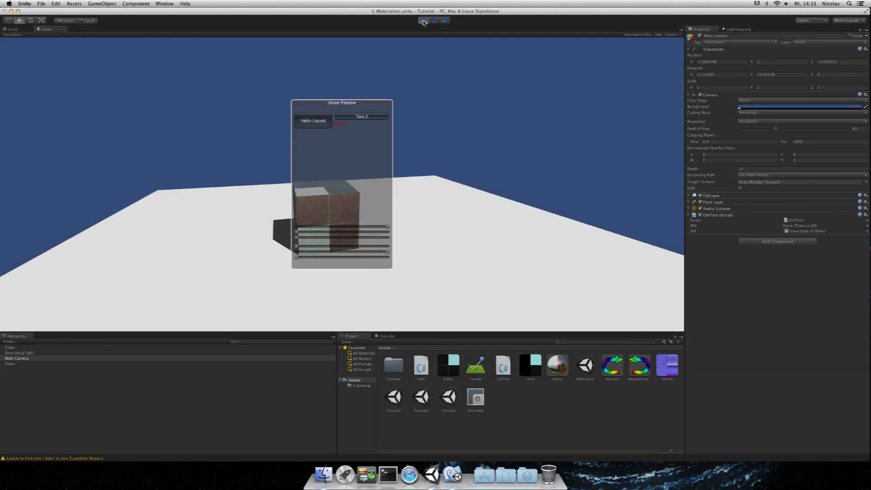
{"action": "left_click", "coordinate": [422, 20]}
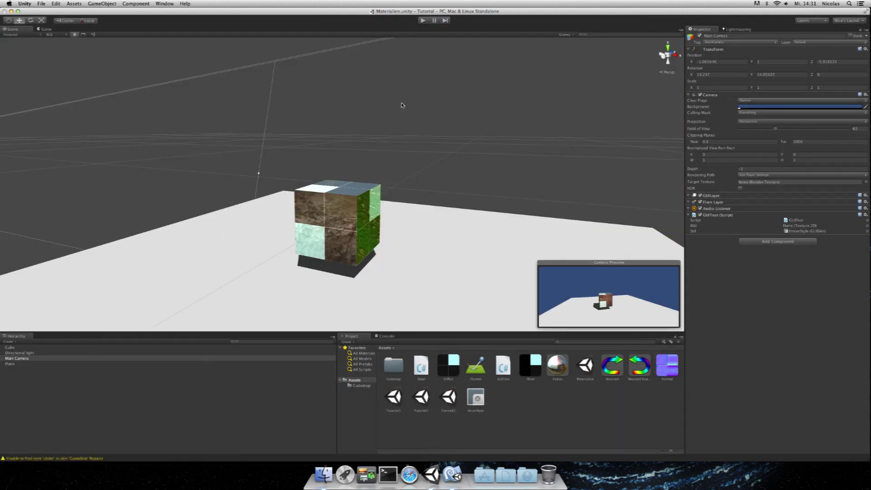
- Rename the style to "horizontalSlider", save, and play the scene to check the slider look
{"action": "key", "text": "super+Tab"}
{"action": "left_click", "coordinate": [196, 307]}
{"action": "type", "text": "horizon"}
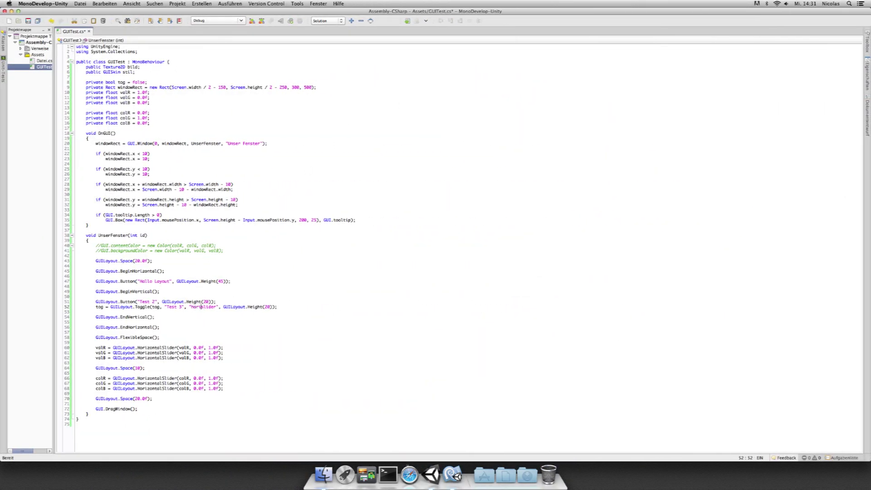
{"action": "type", "text": "tal"}
{"action": "key", "text": "super+s"}
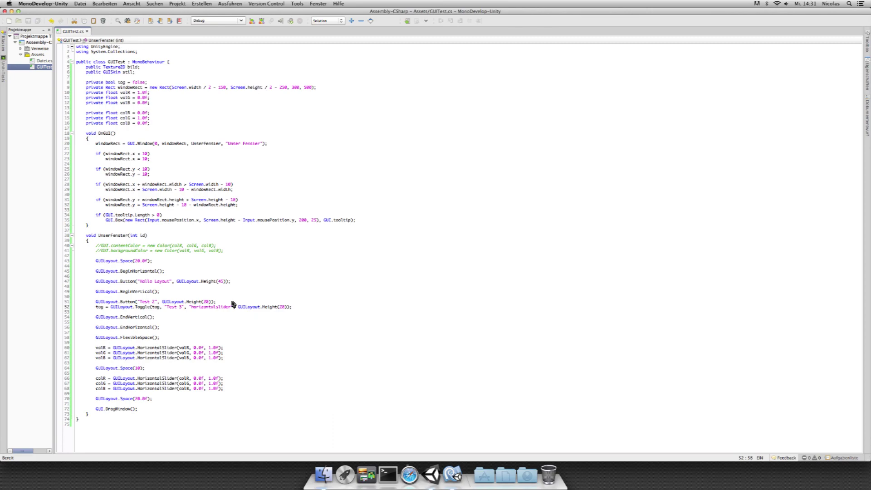
{"action": "key", "text": "super+Tab"}
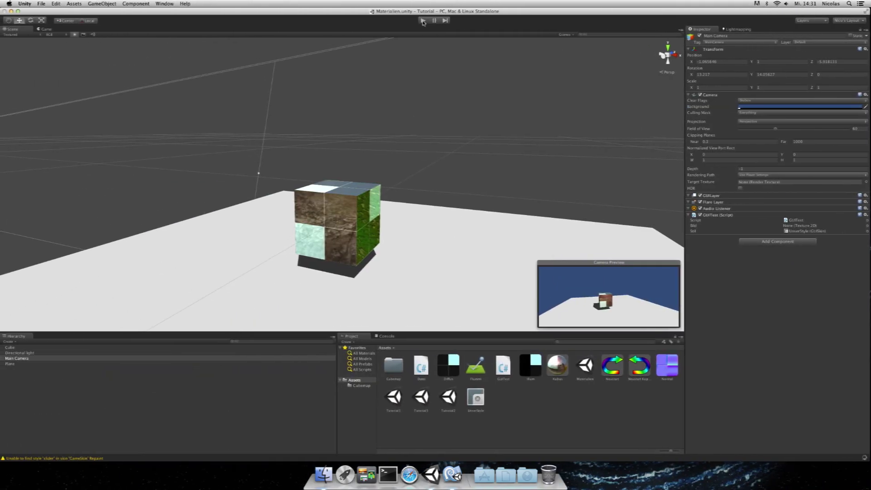
{"action": "left_click", "coordinate": [421, 21]}
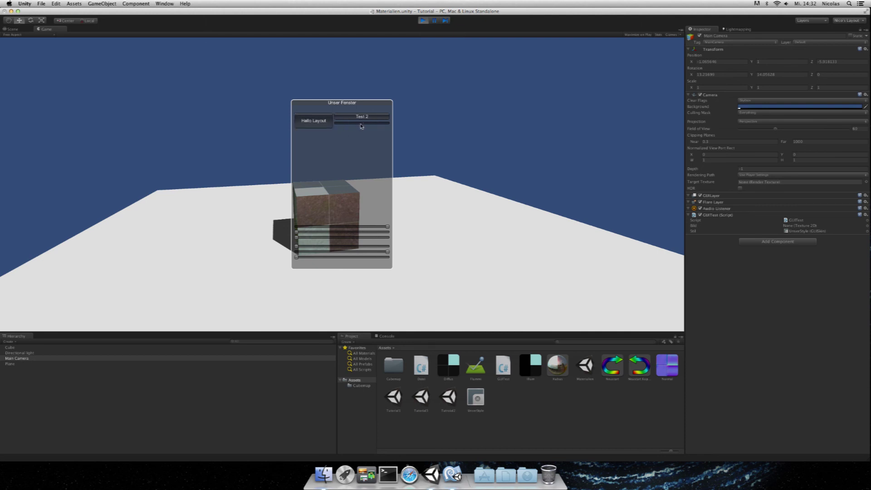
{"action": "left_click", "coordinate": [422, 20]}
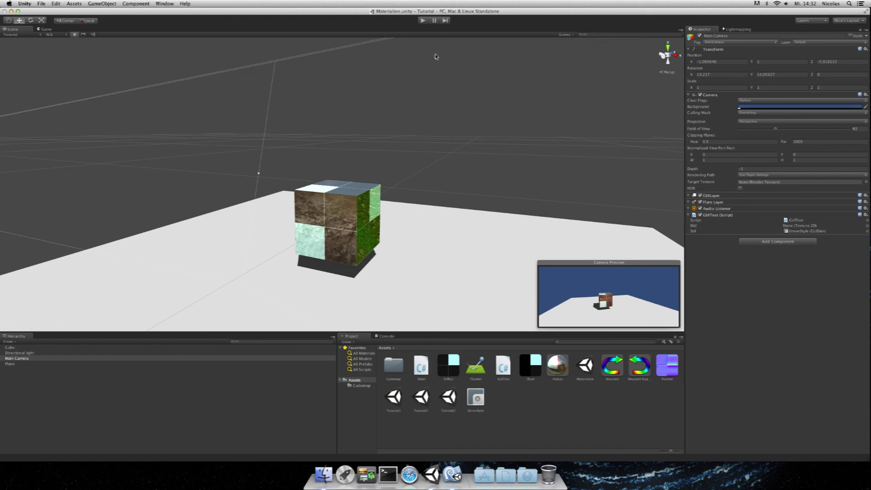
- Review the UnserStyle skin with Button collapsed, then select the Cube to inspect its components
{"action": "left_click", "coordinate": [480, 398]}
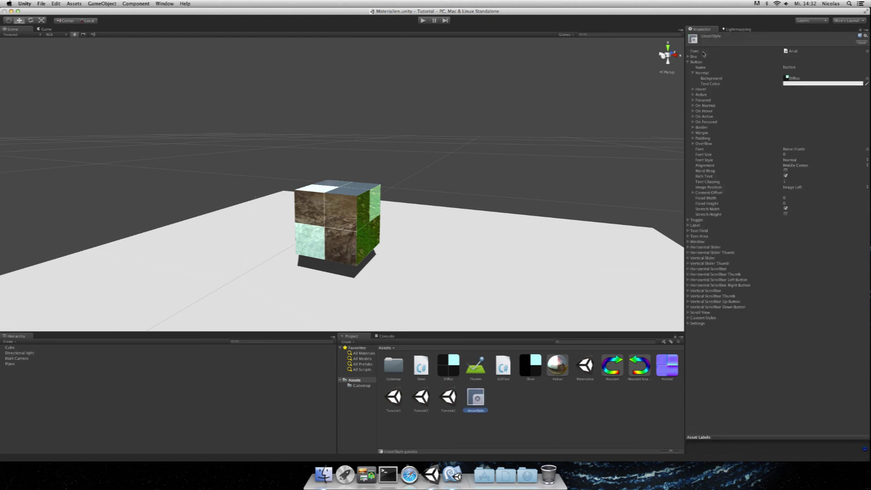
{"action": "left_click", "coordinate": [688, 62]}
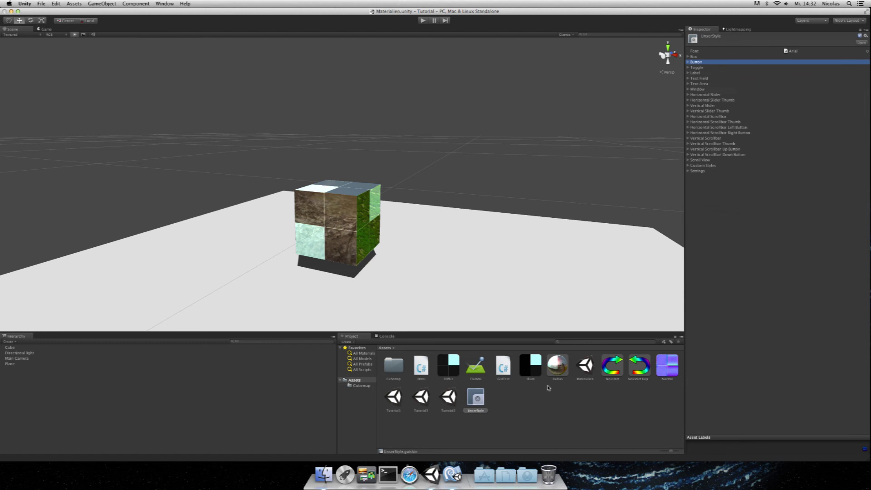
{"action": "left_click", "coordinate": [537, 410]}
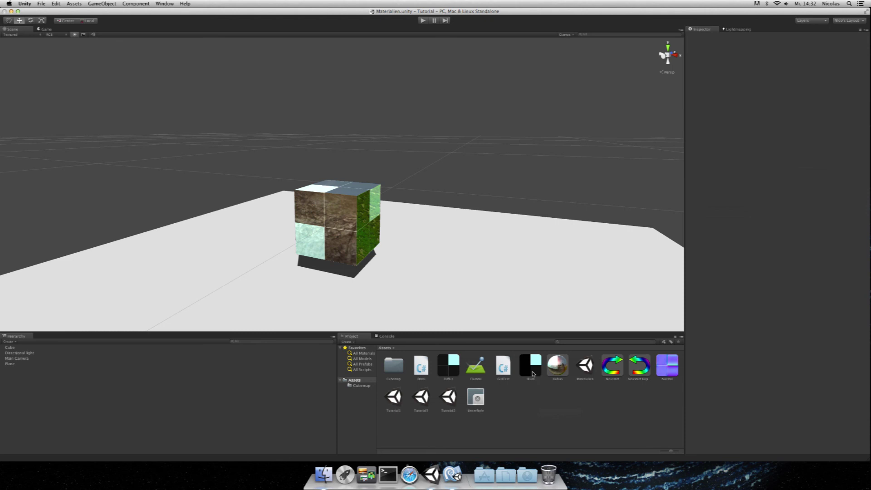
{"action": "left_click_drag", "start_coordinate": [438, 92], "coordinate": [487, 165]}
{"action": "left_click", "coordinate": [367, 208]}
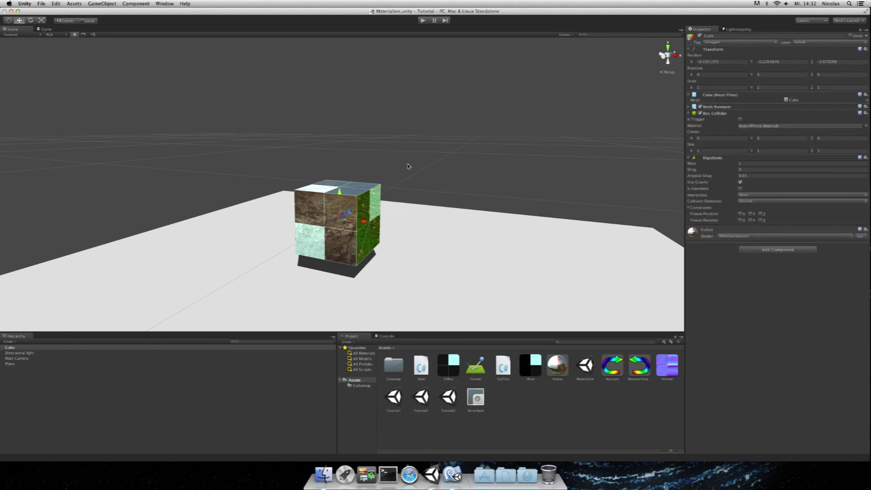